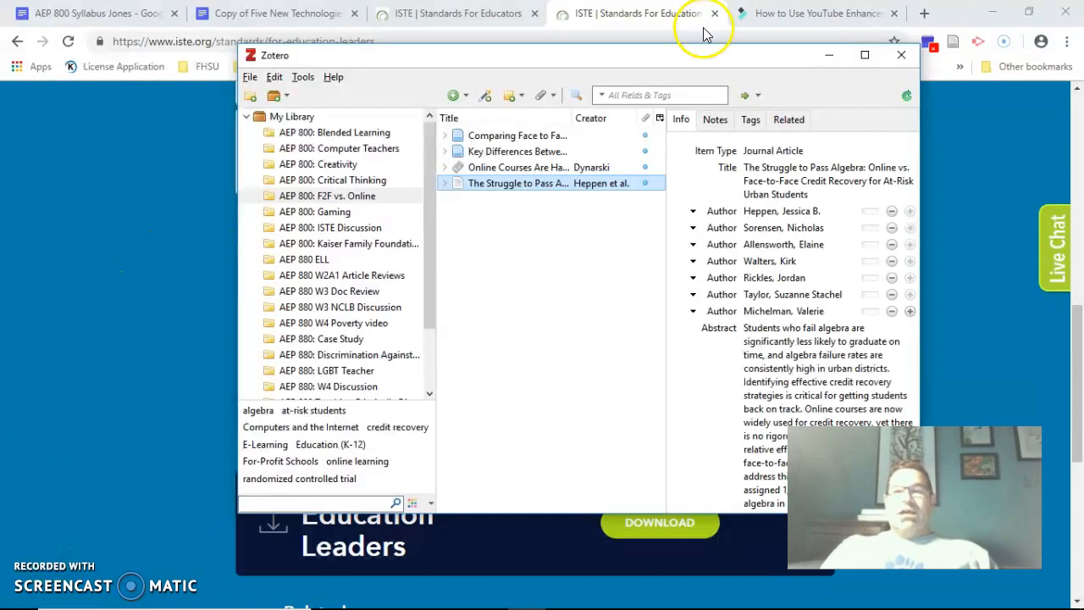
Step: Open the zotero.org start page in a new browser tab, review the Zotero Connector for Chrome installation section, and close the page
click(923, 14)
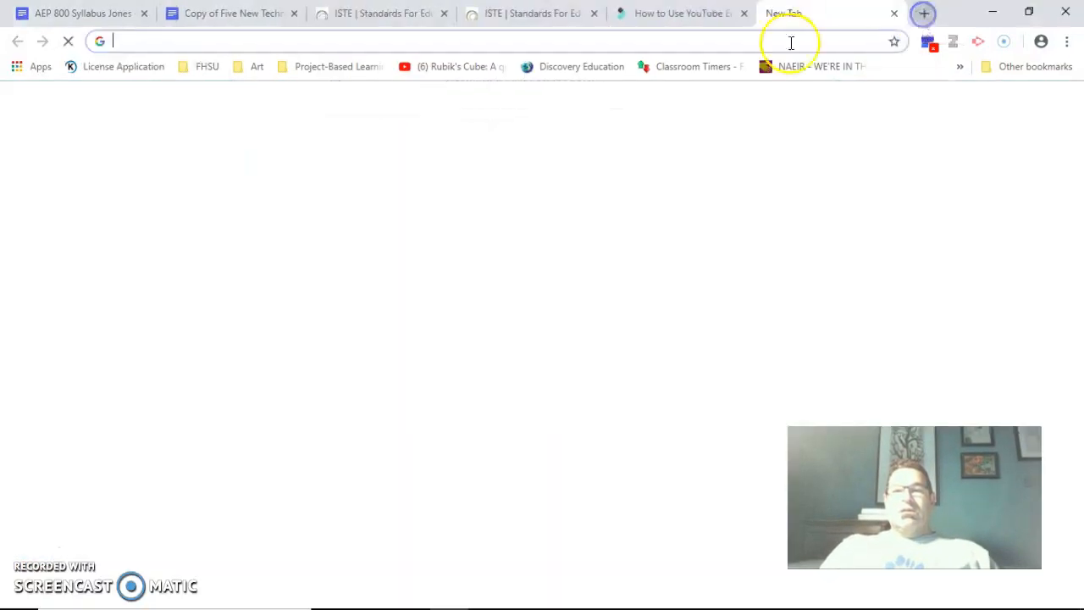
text(zo)
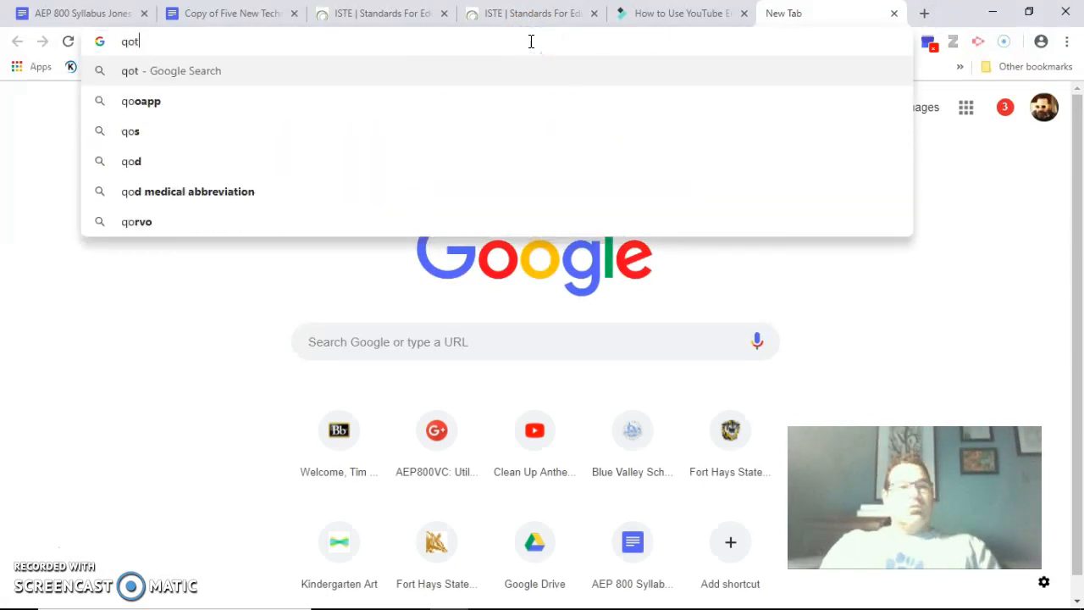
text(ter)
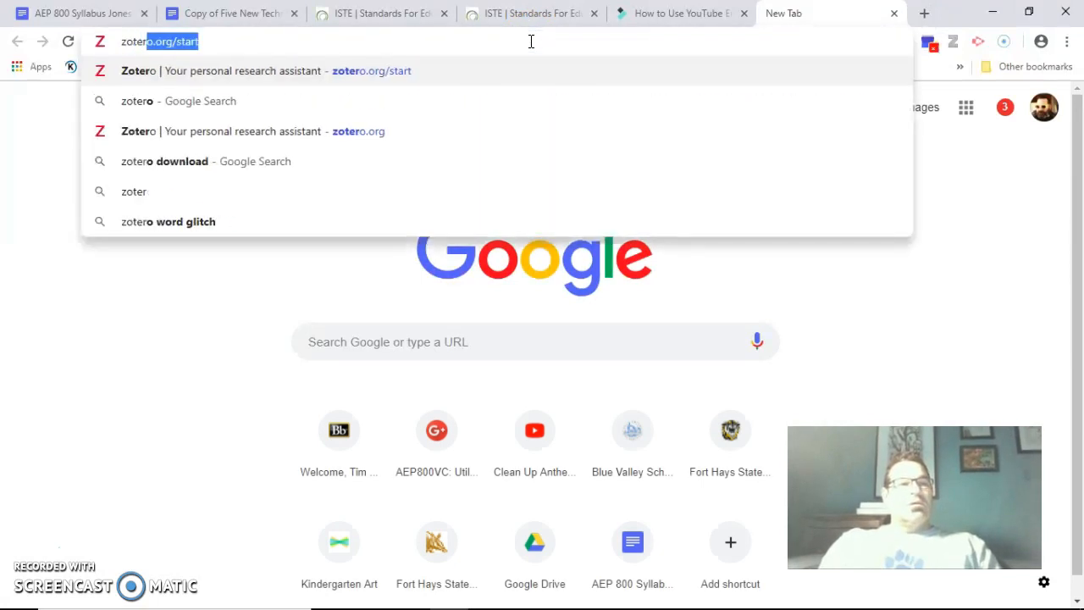
key(Return)
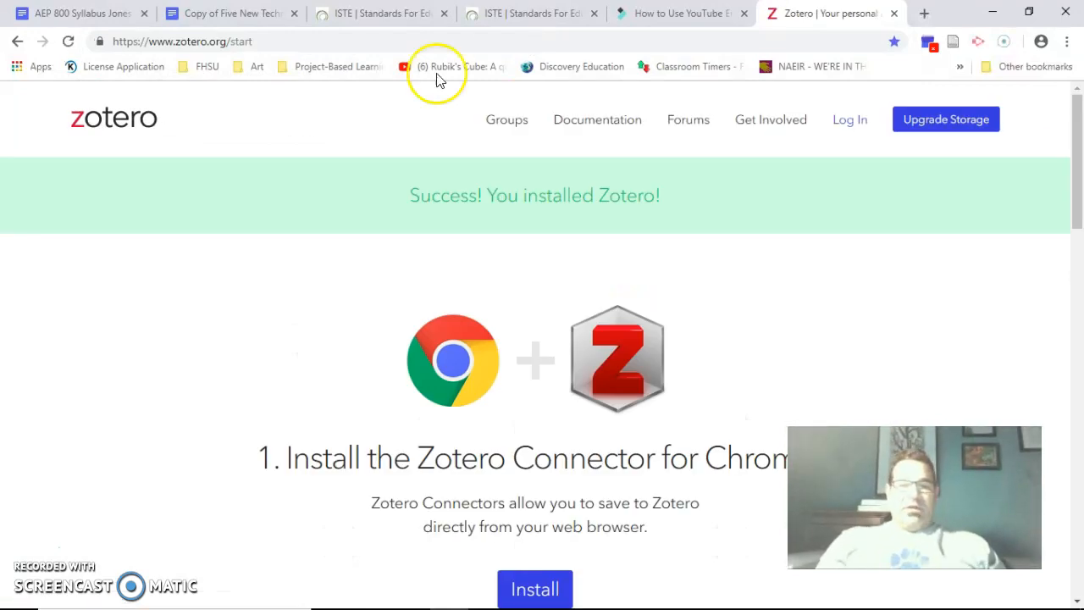
drag(1077, 127, 1073, 168)
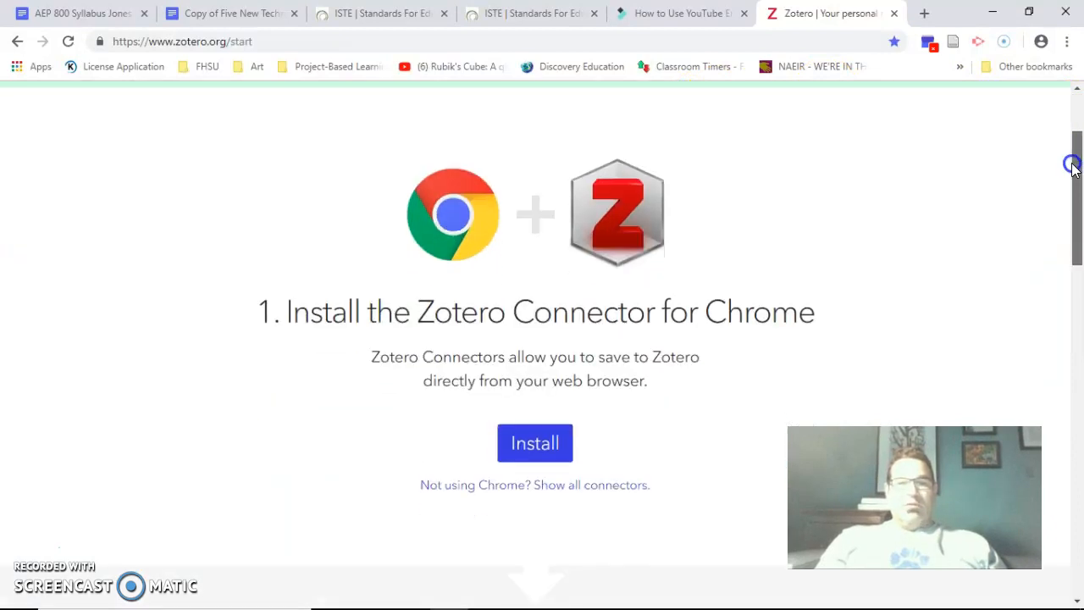
drag(1073, 167, 1078, 55)
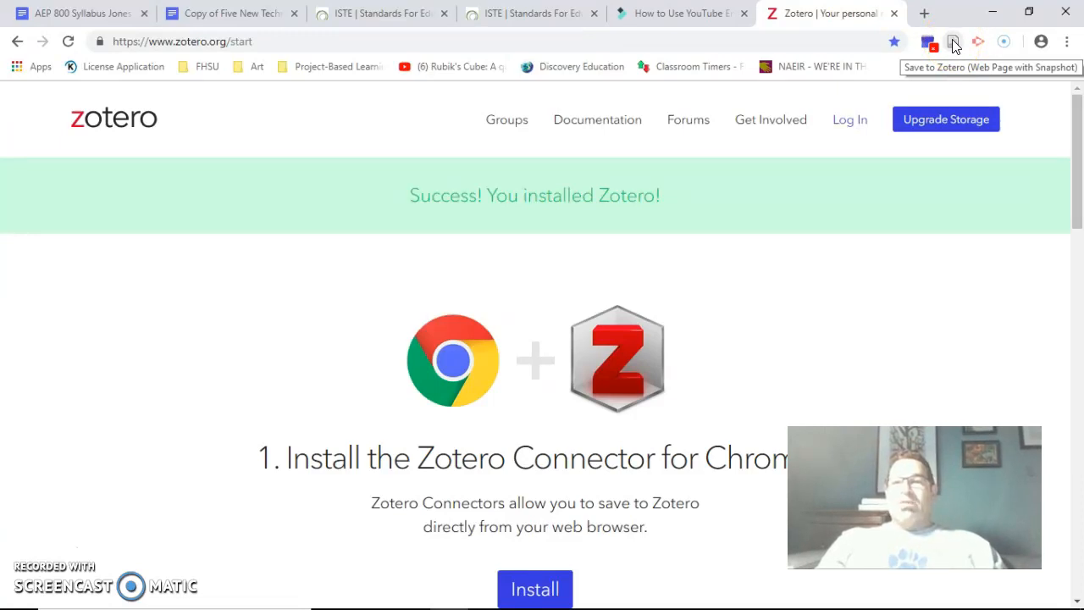
click(893, 13)
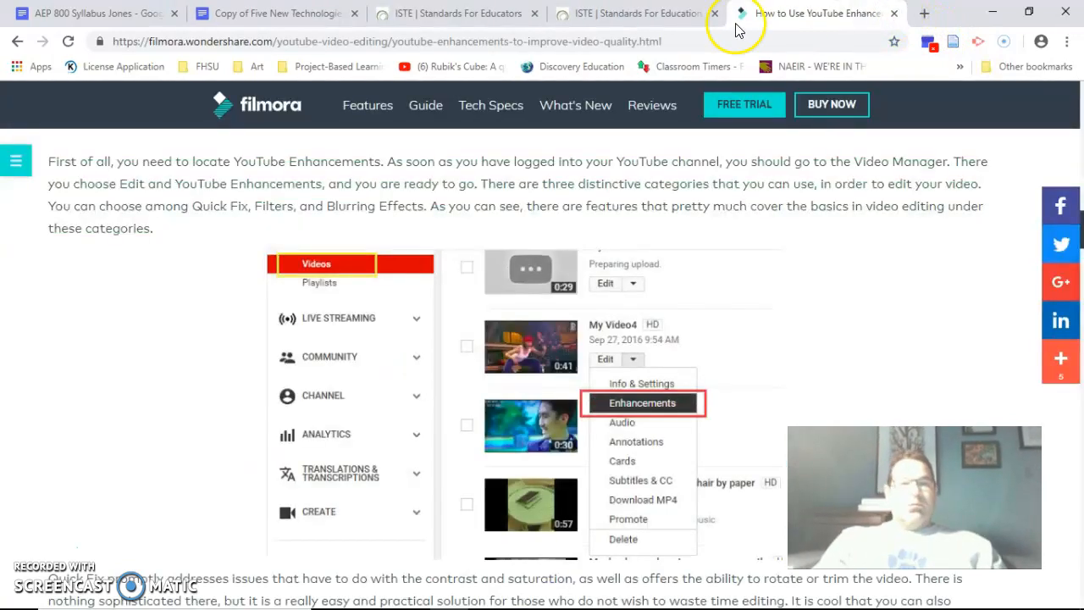
Step: Look at the Zotero save icon on the ISTE Education Leaders page, the AEP 800 syllabus and the ISTE Educators page
click(595, 19)
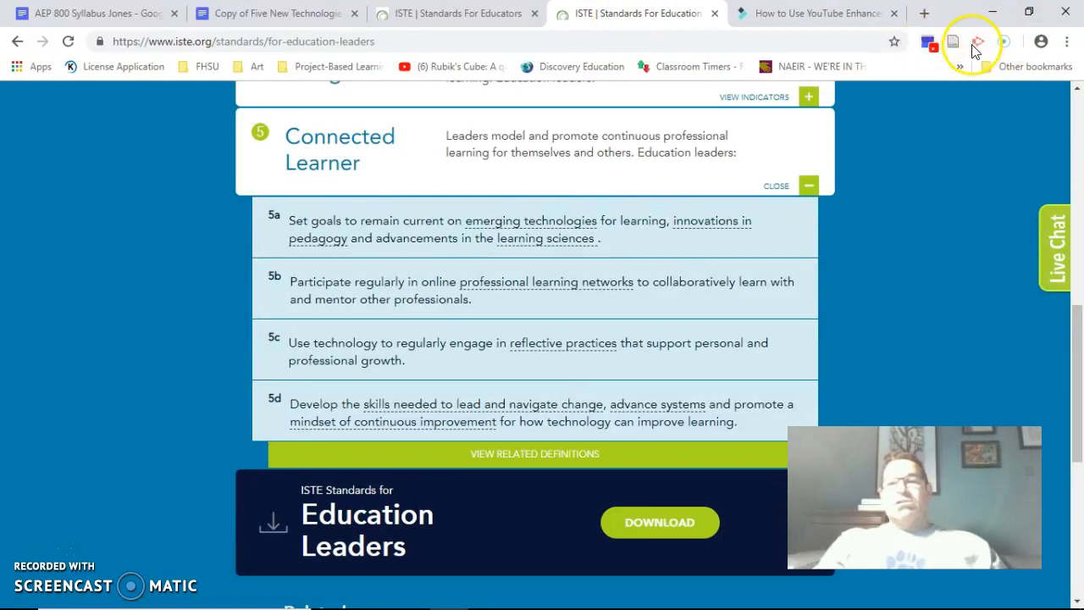
click(63, 17)
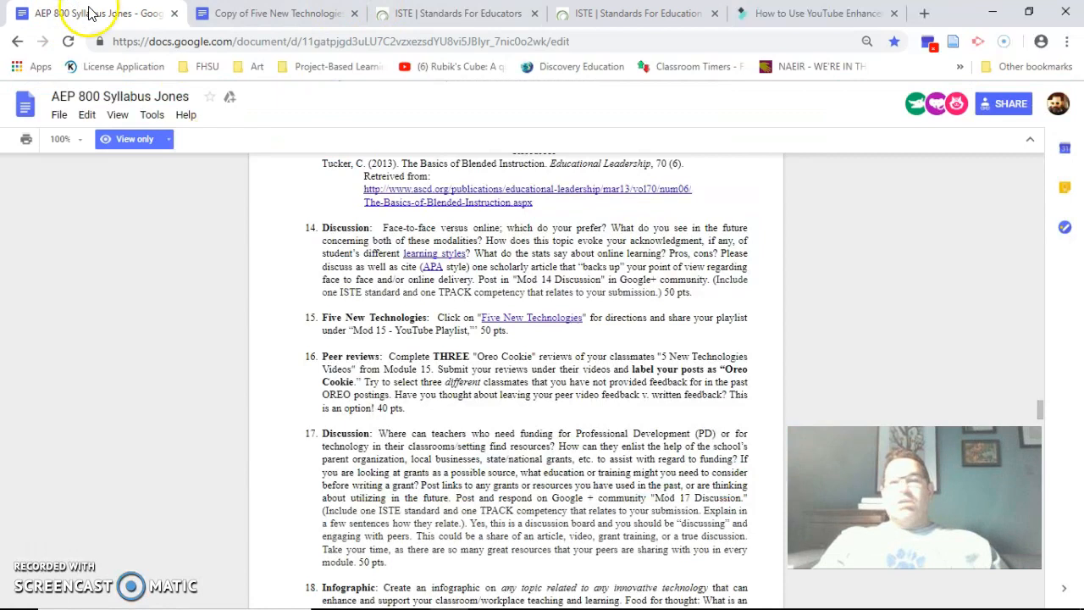
click(428, 14)
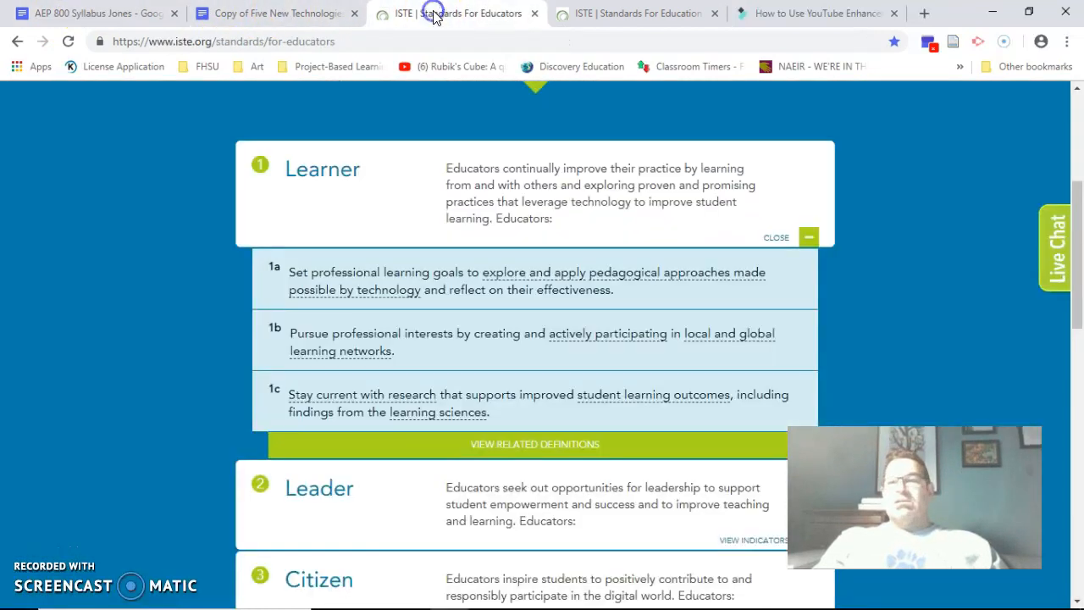
Step: Open the YouTube video "Making $35,000 Bonsai Scissors" in a new tab, pause it to check the Zotero save option, and close it
click(925, 14)
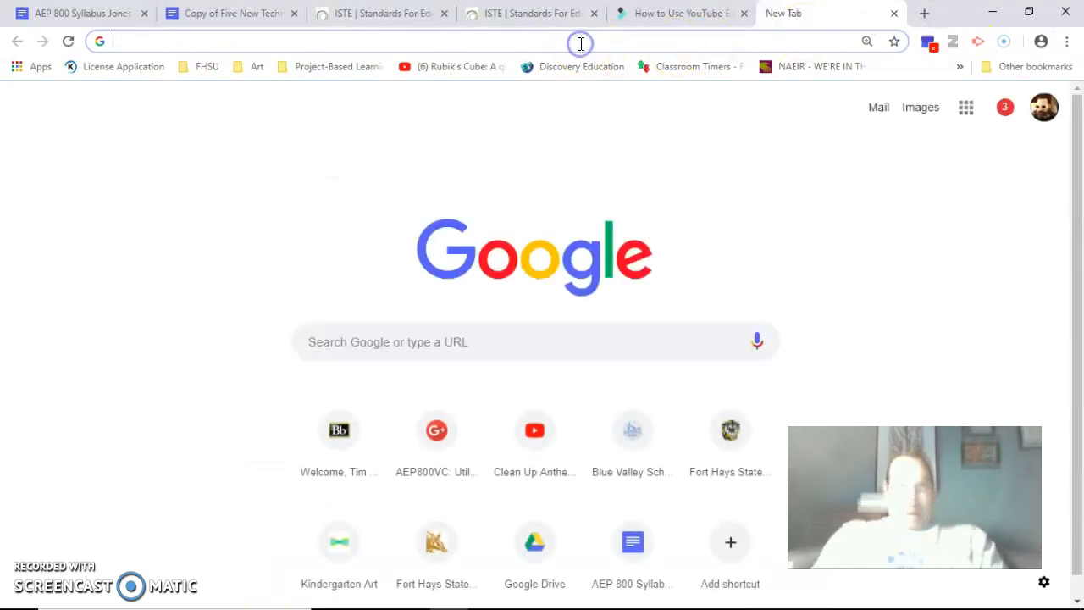
text(you)
key(Return)
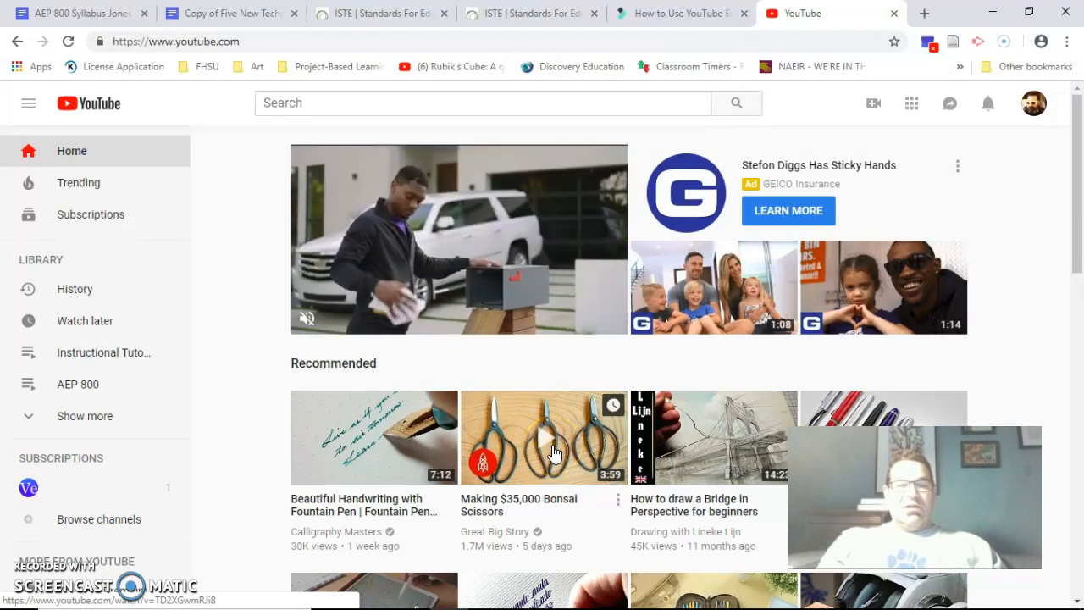
click(555, 433)
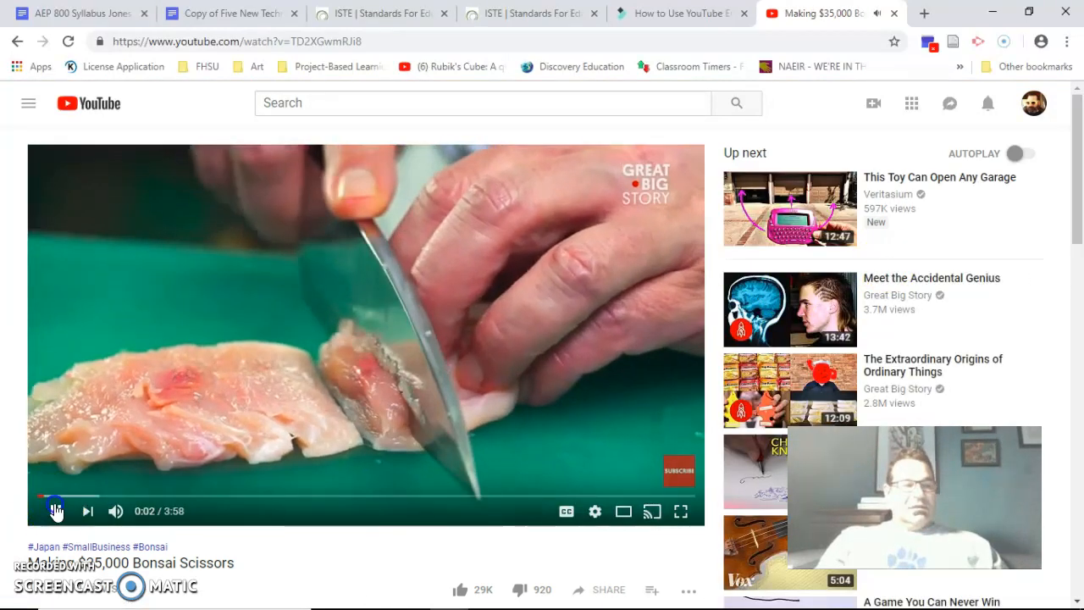
click(53, 511)
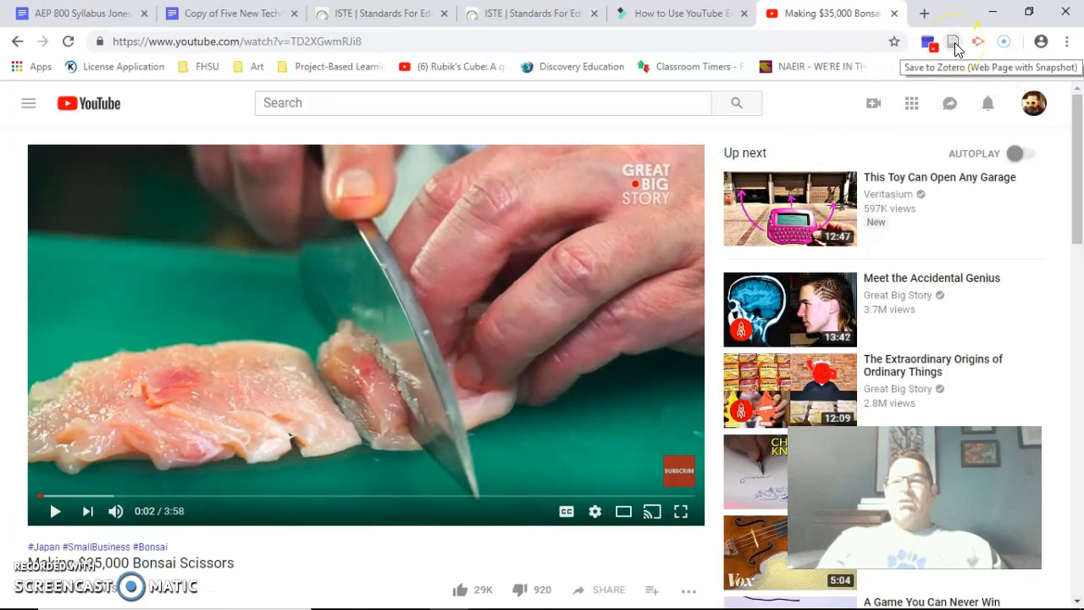
click(445, 411)
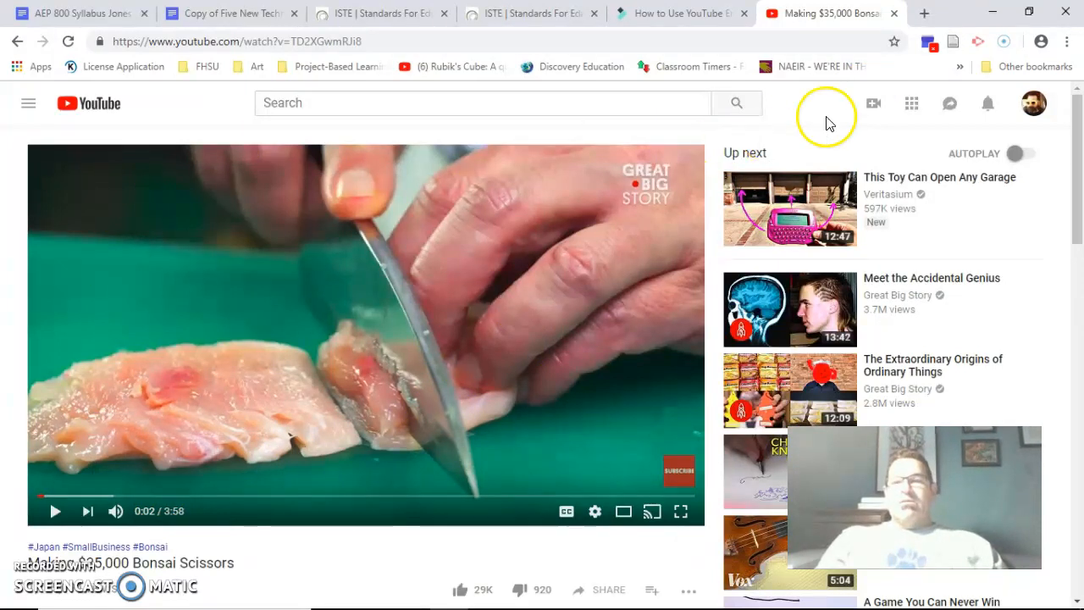
click(893, 14)
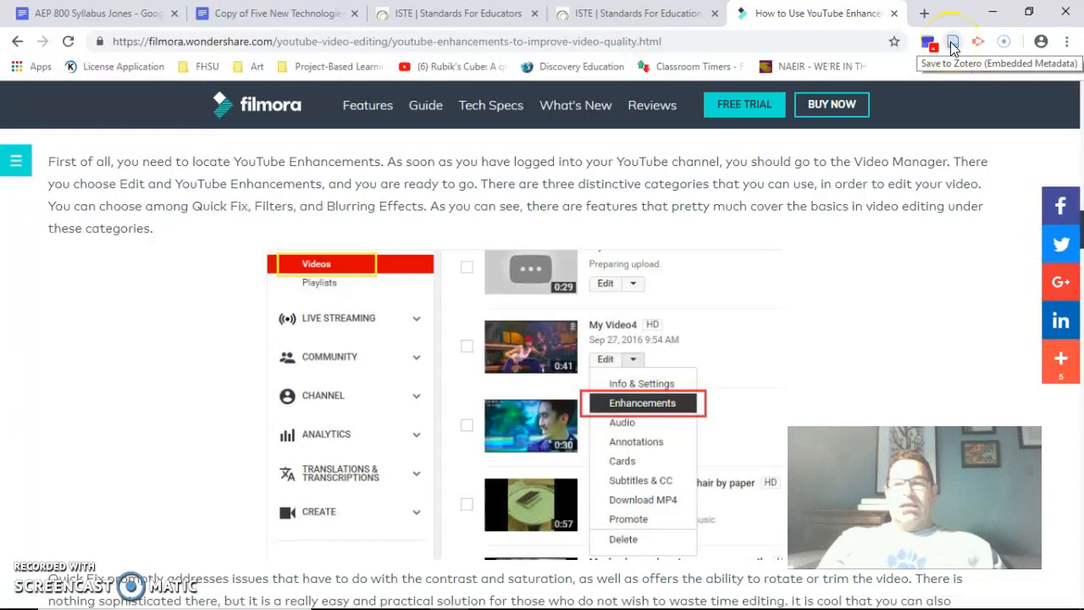
Step: Switch to Zotero and look through the saved sources in the AEP 800 collections, from Blended Learning to Kaiser Family Foundation and back to ISTE Discussion
mouse_move(228, 606)
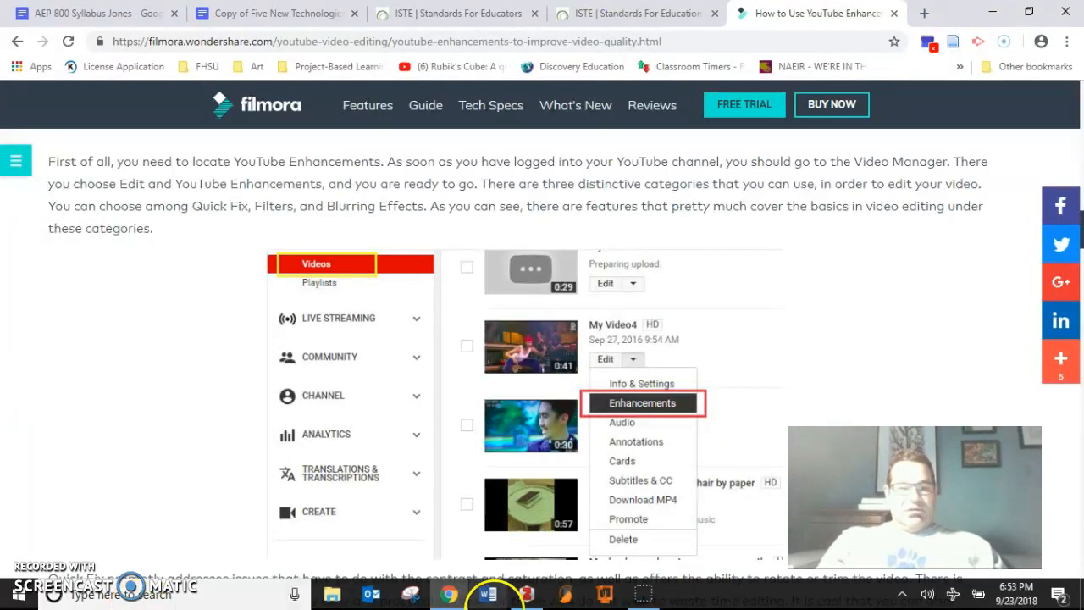
click(525, 594)
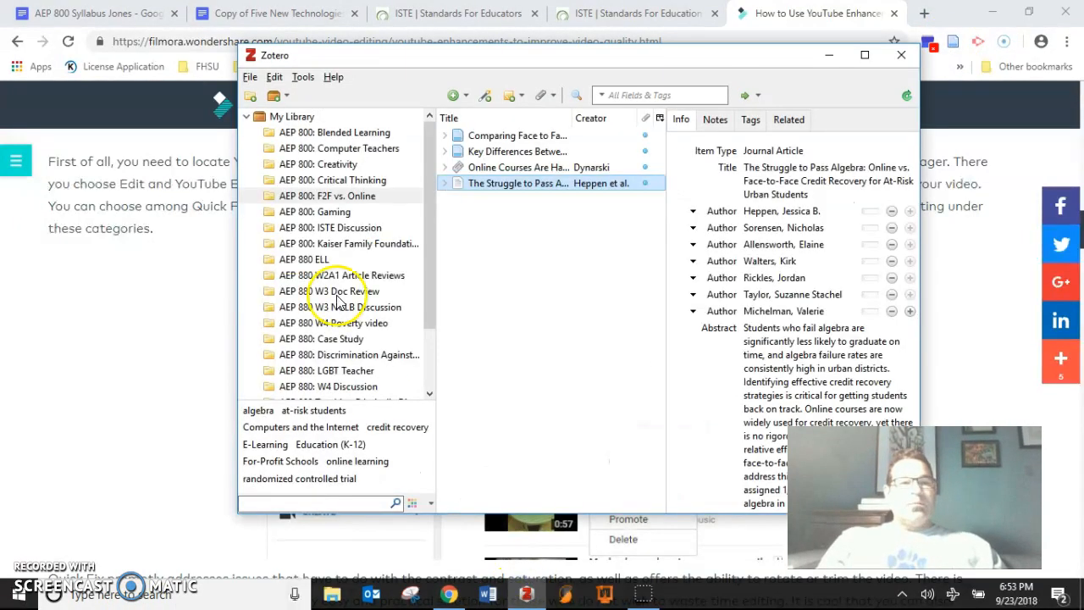
drag(430, 162, 435, 103)
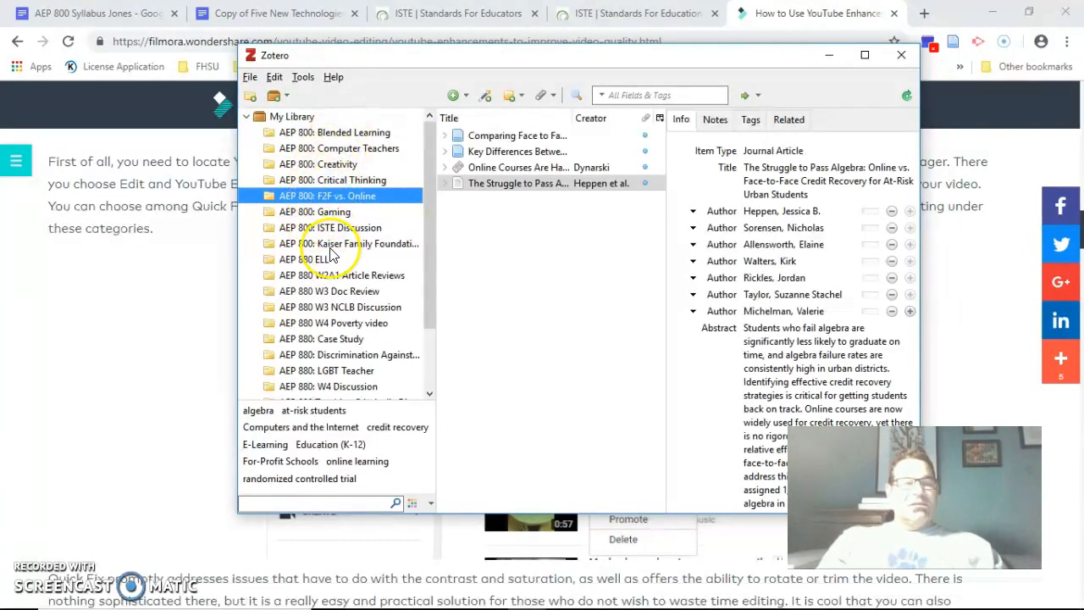
click(336, 134)
key(Down)
key(Down)
key(Down)
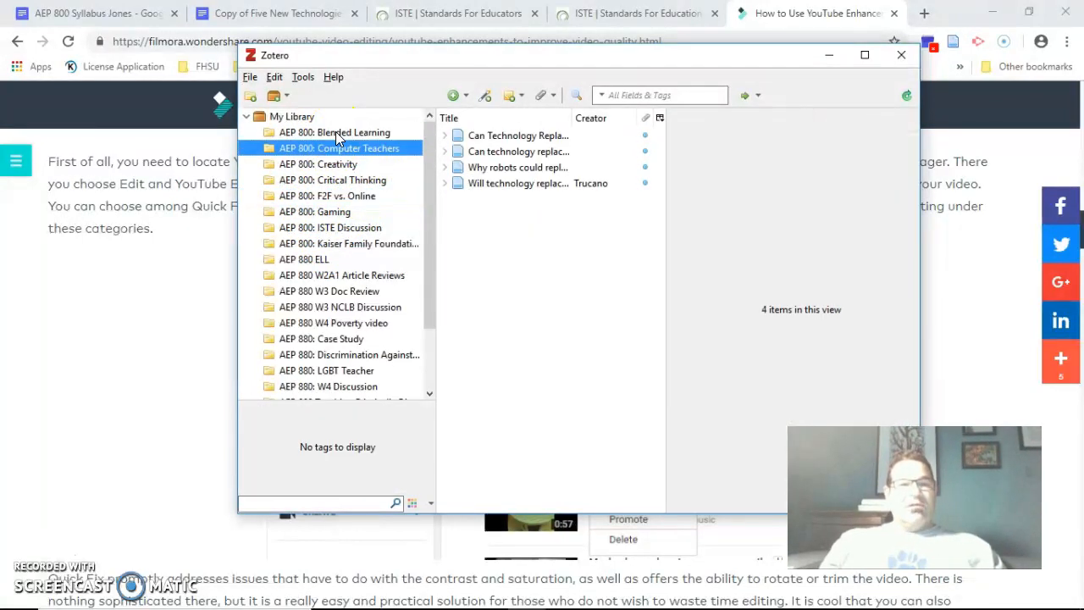
key(Down)
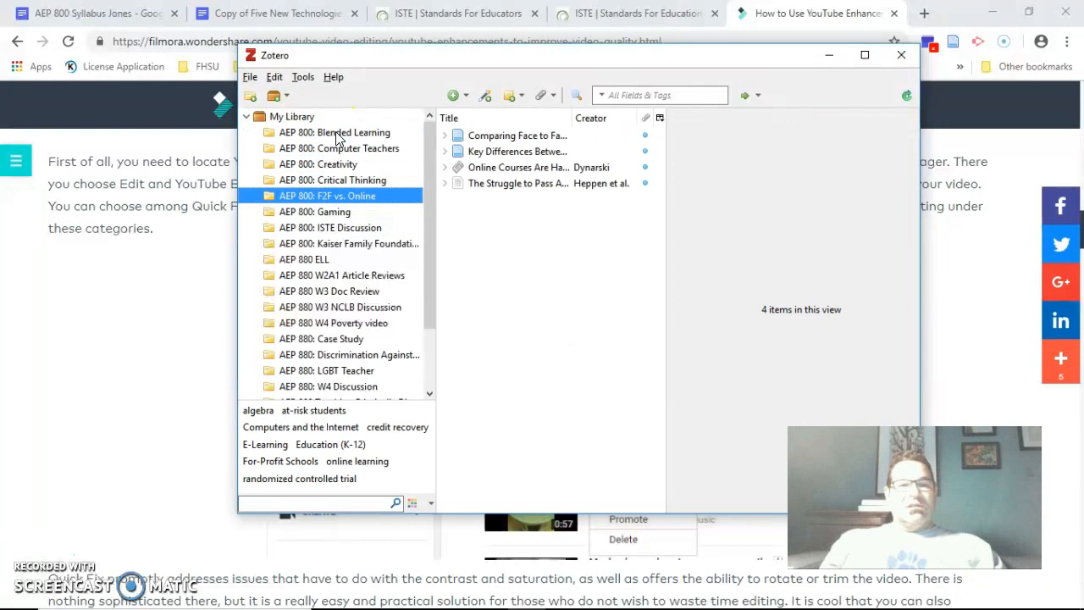
key(Up)
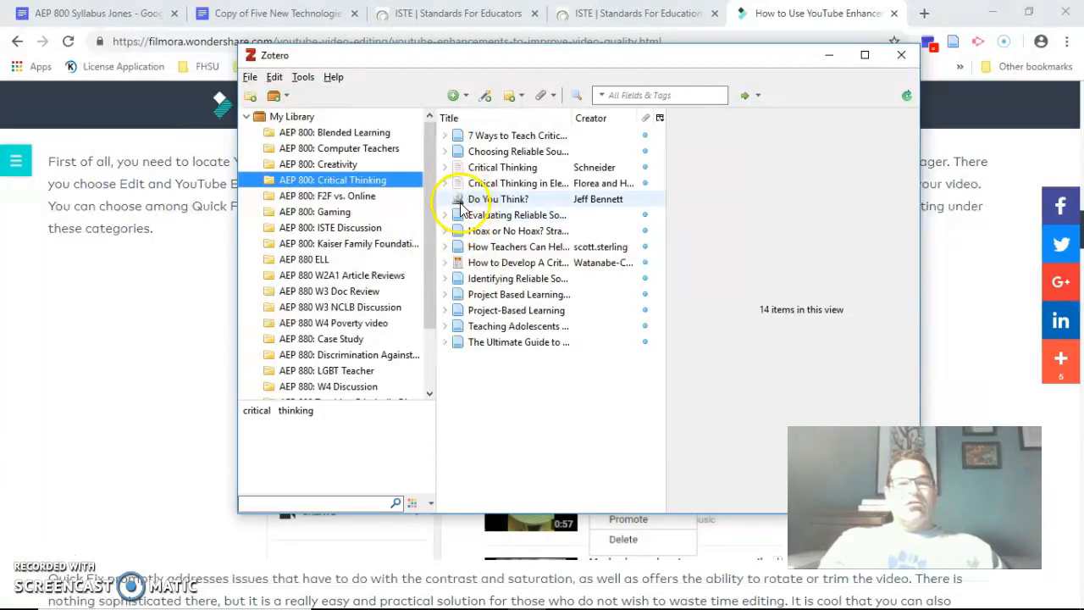
key(Down)
key(Down)
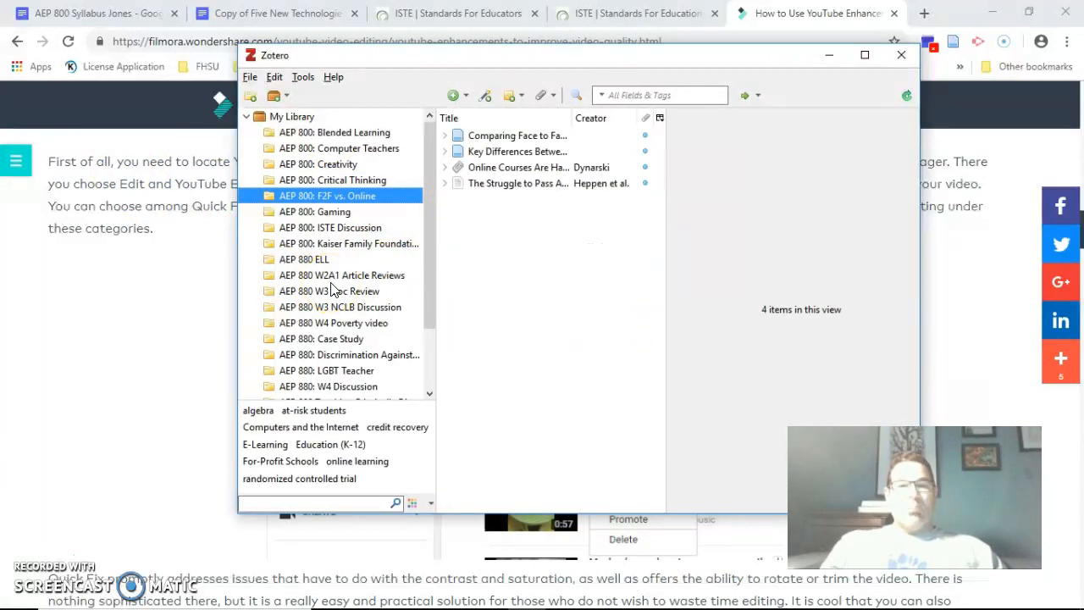
key(Down)
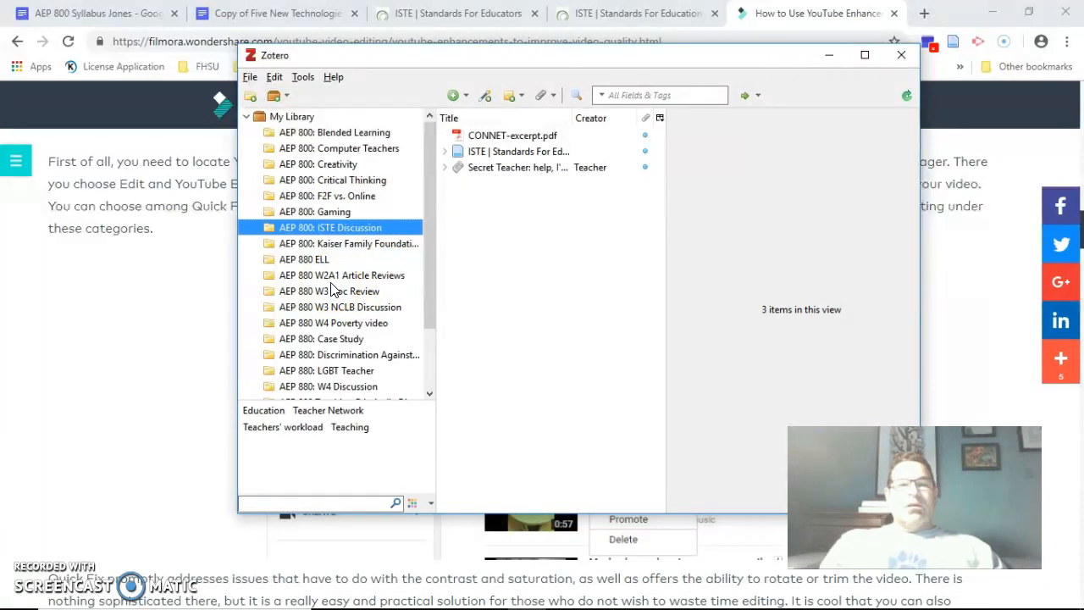
key(Down)
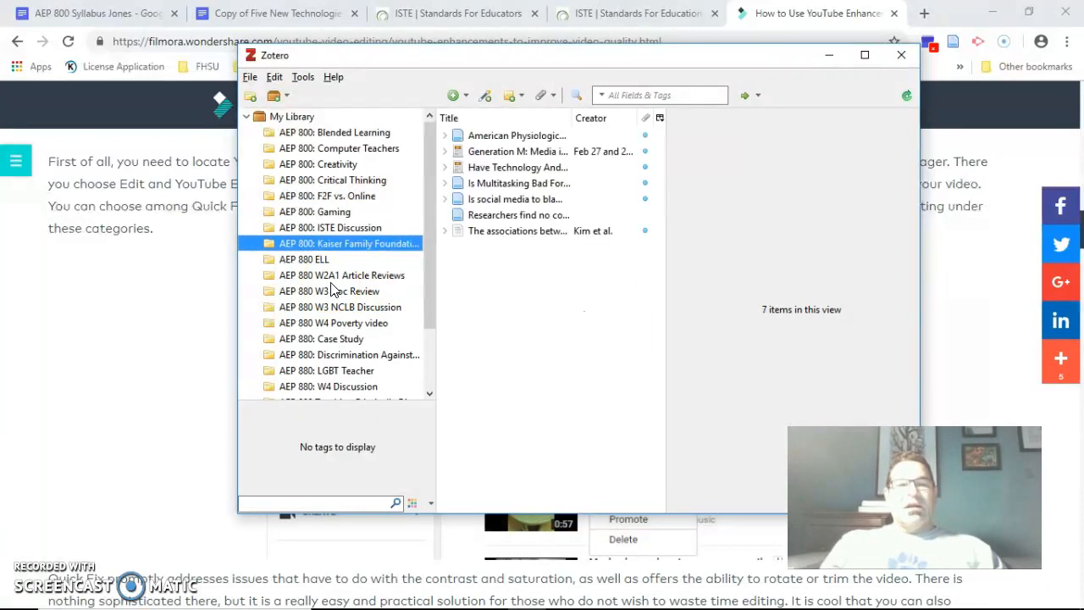
key(Up)
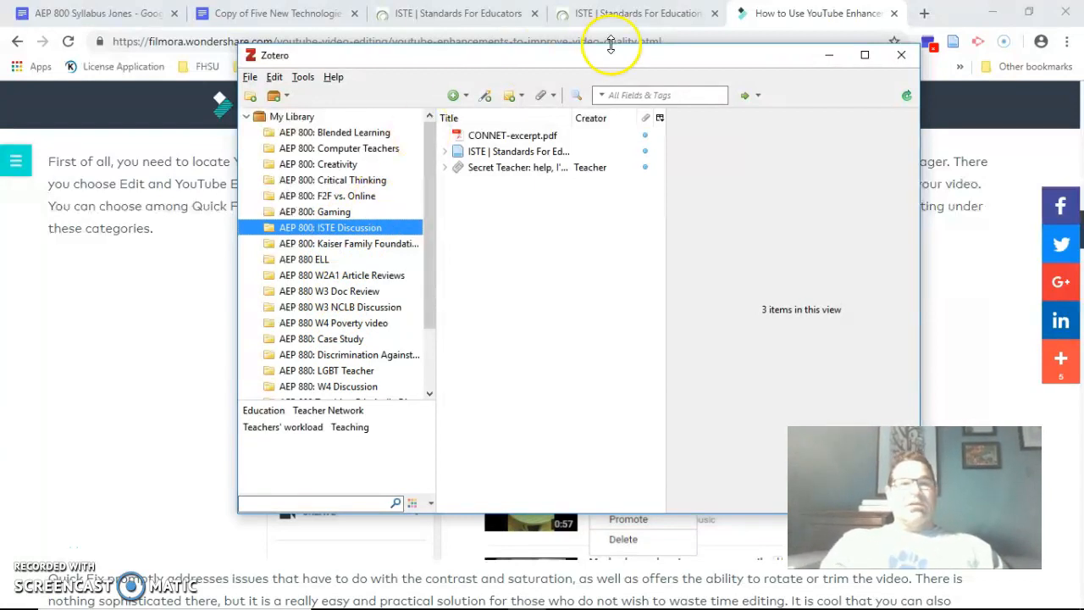
Step: Move the Zotero window clear of the browser's extension icons and bring it back in front of the browser
drag(568, 55, 444, 68)
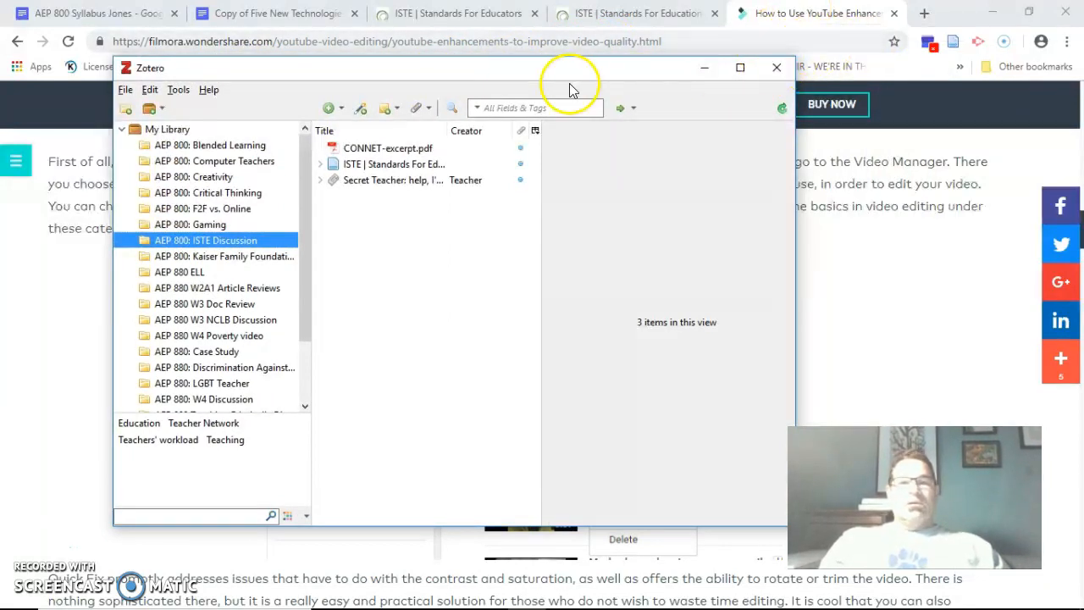
click(933, 285)
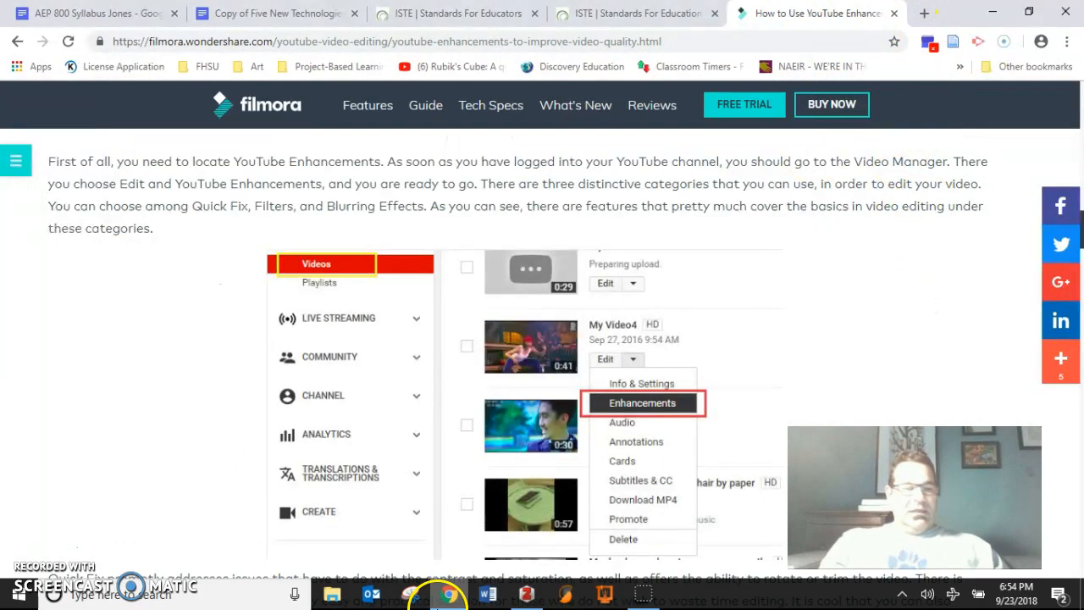
mouse_move(464, 597)
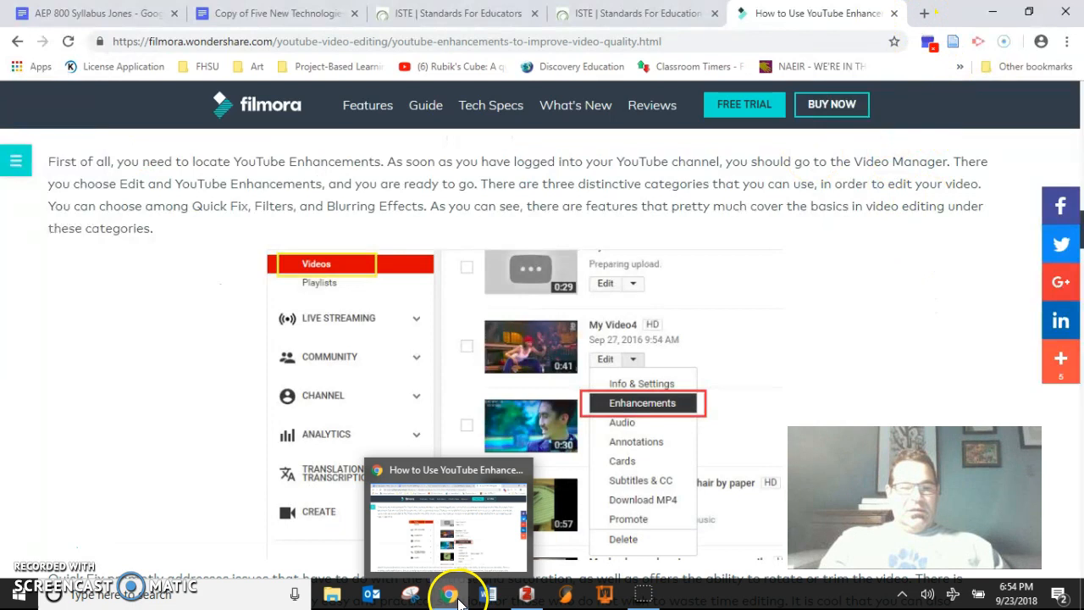
click(527, 597)
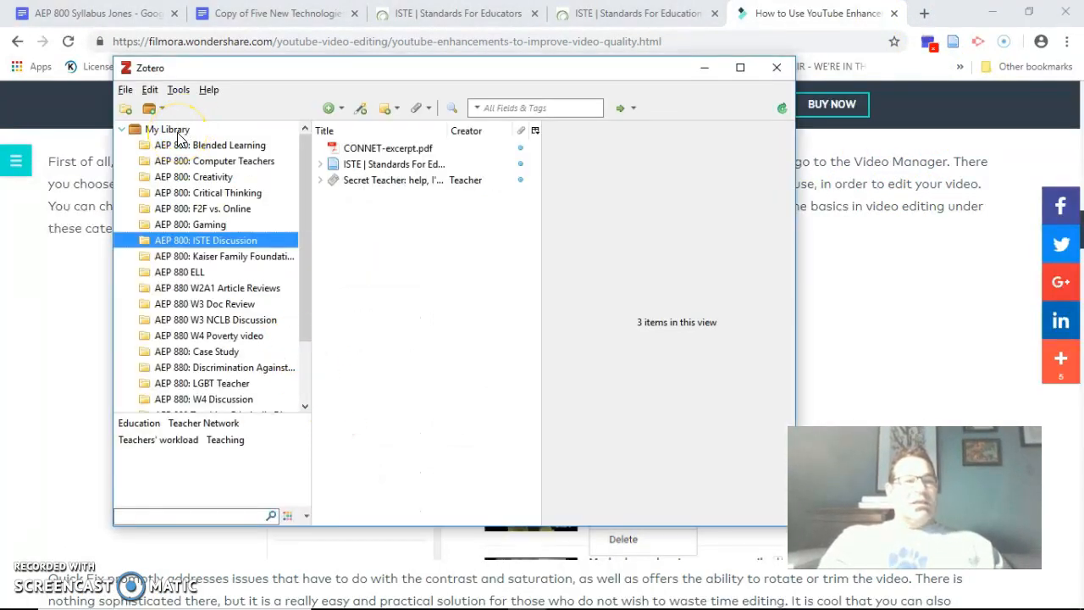
Step: Create a new collection named "AEP 800: 5 New Technologies" in My Library
click(179, 134)
right_click(180, 136)
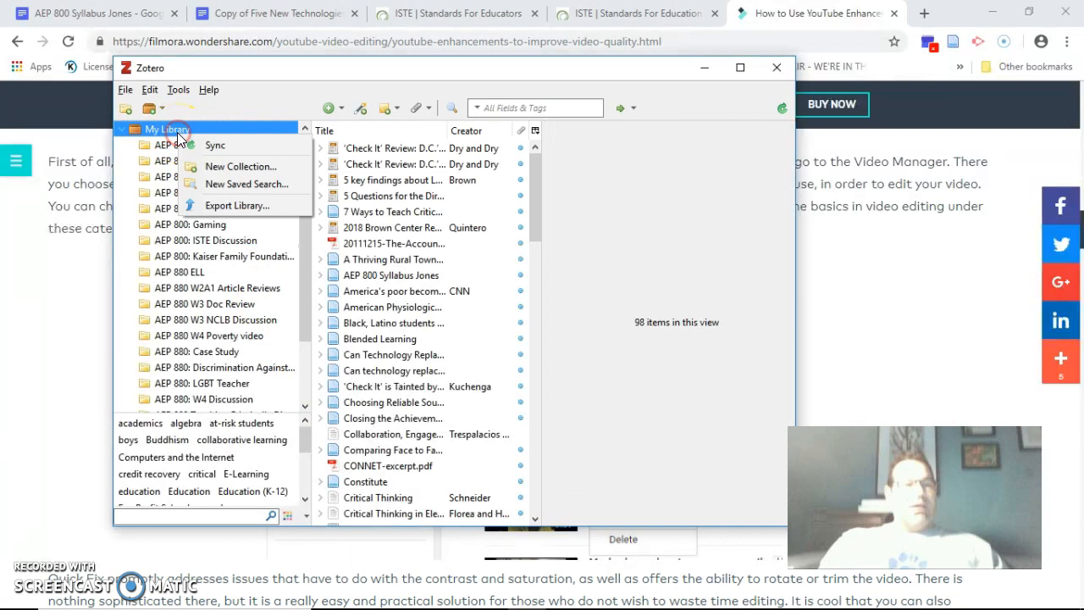
click(234, 167)
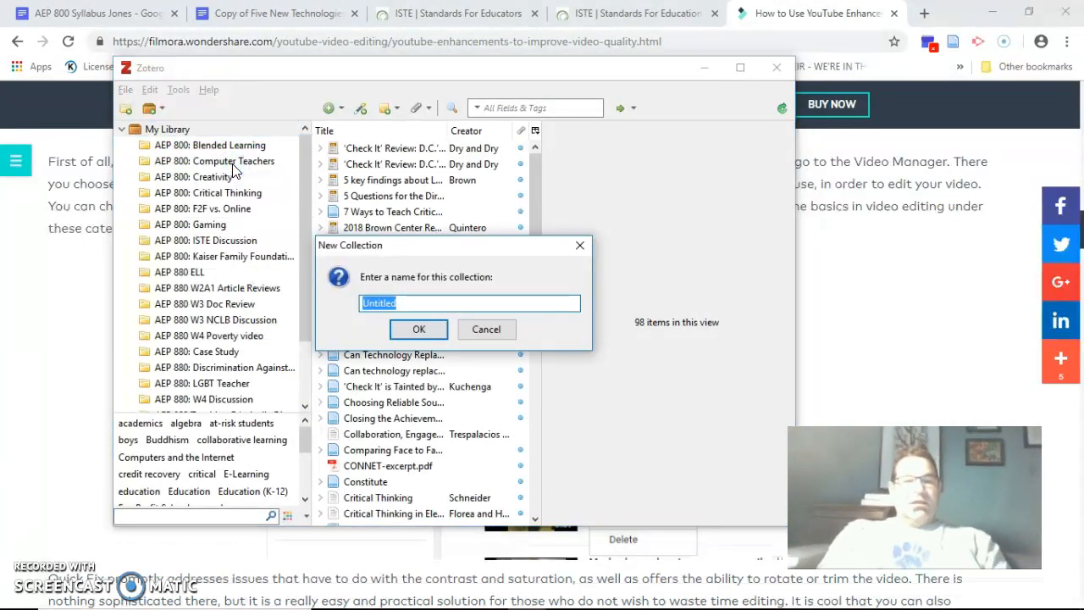
text(AEP 800: 5)
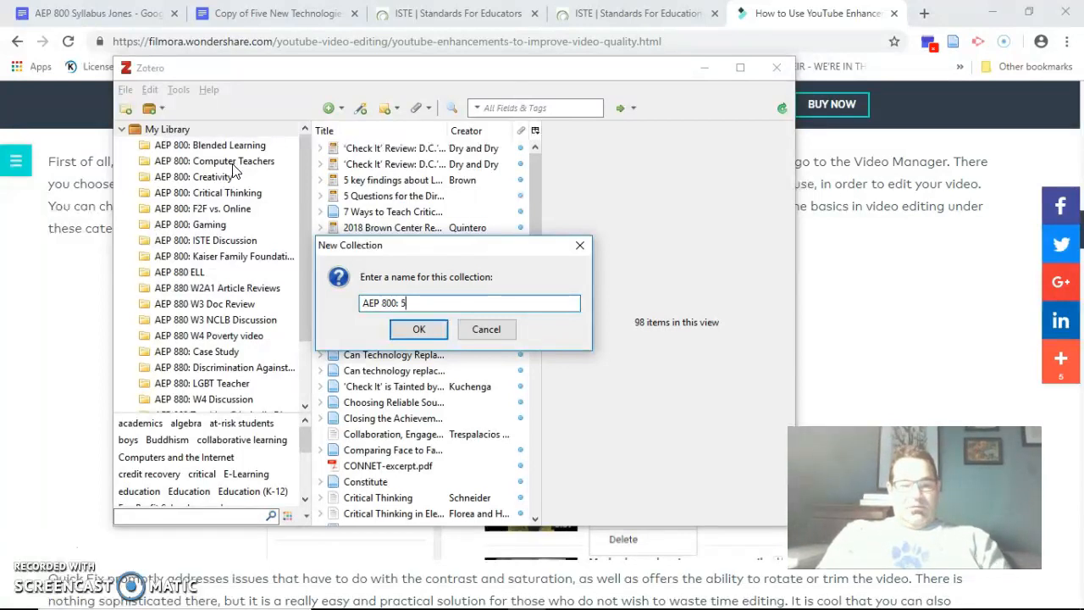
text(hn)
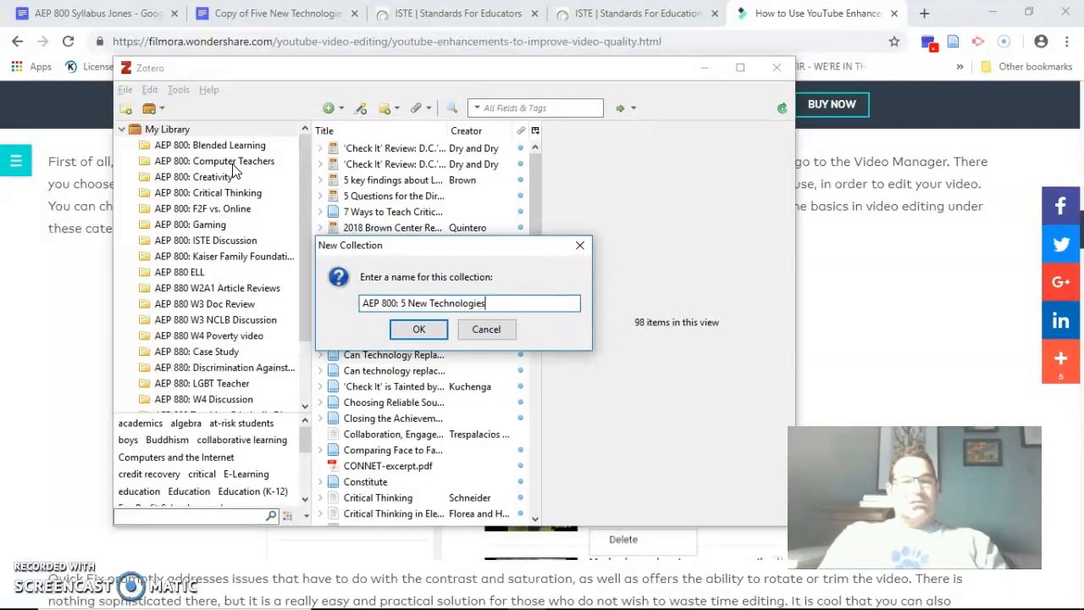
text(ologies)
click(419, 329)
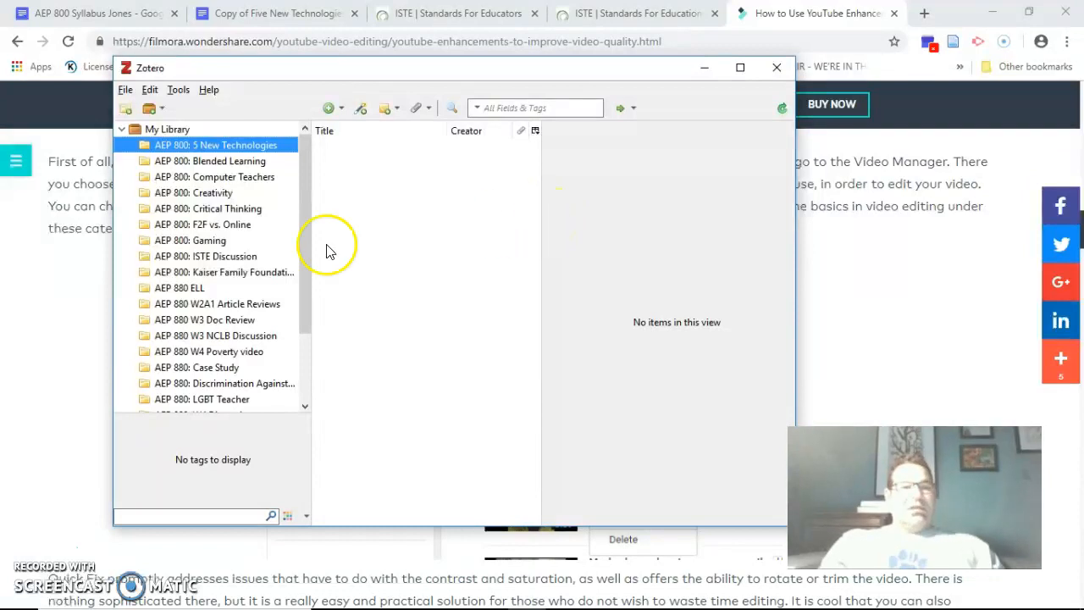
Step: Check the sources in the AEP 800: Critical Thinking collection and make AEP 800: 5 New Technologies the active collection again
click(248, 209)
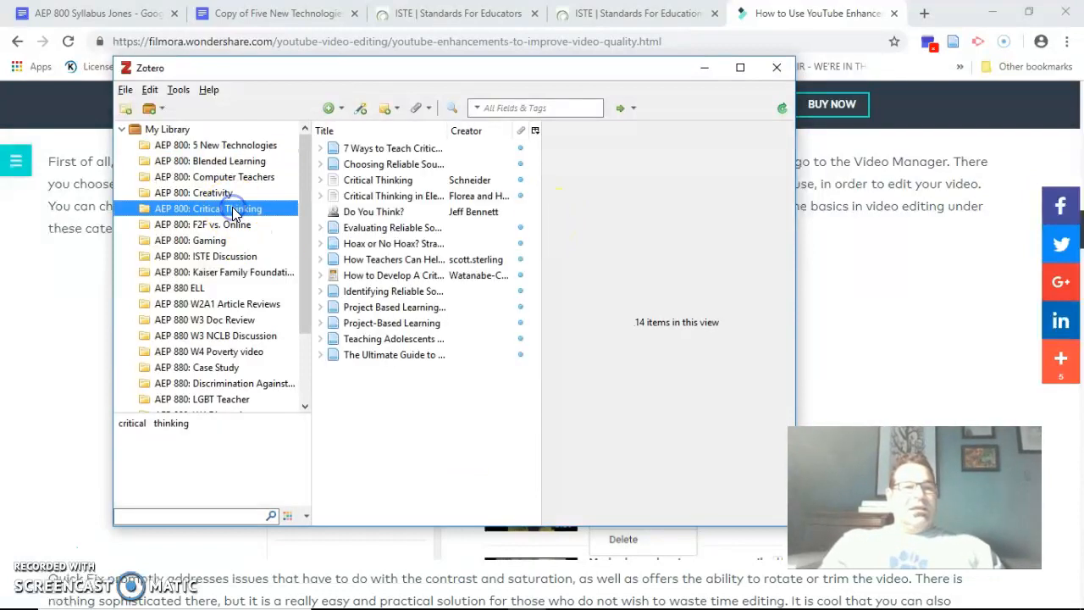
click(236, 146)
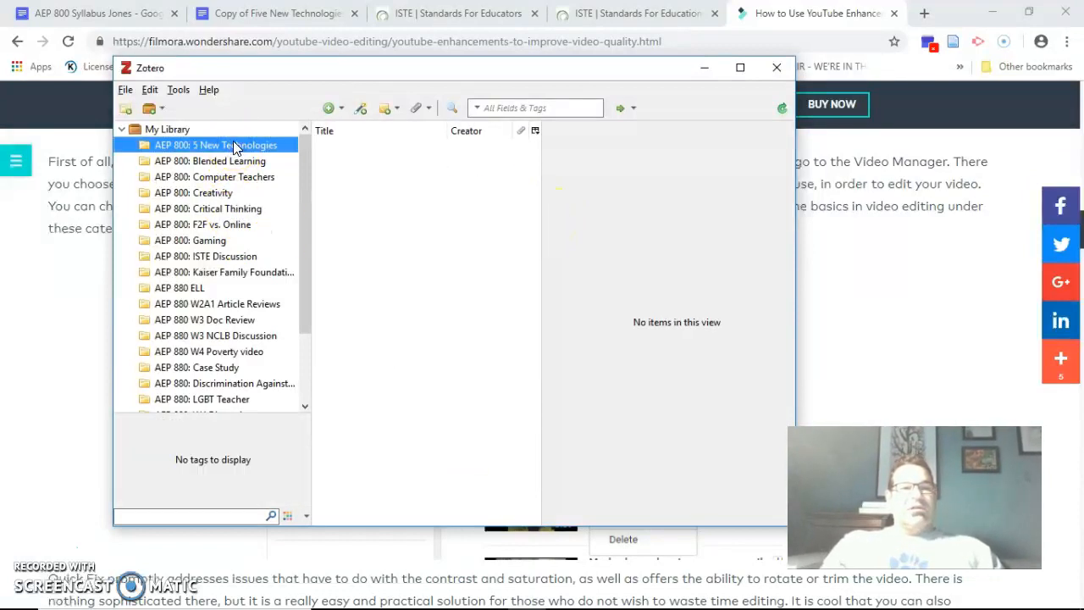
click(924, 13)
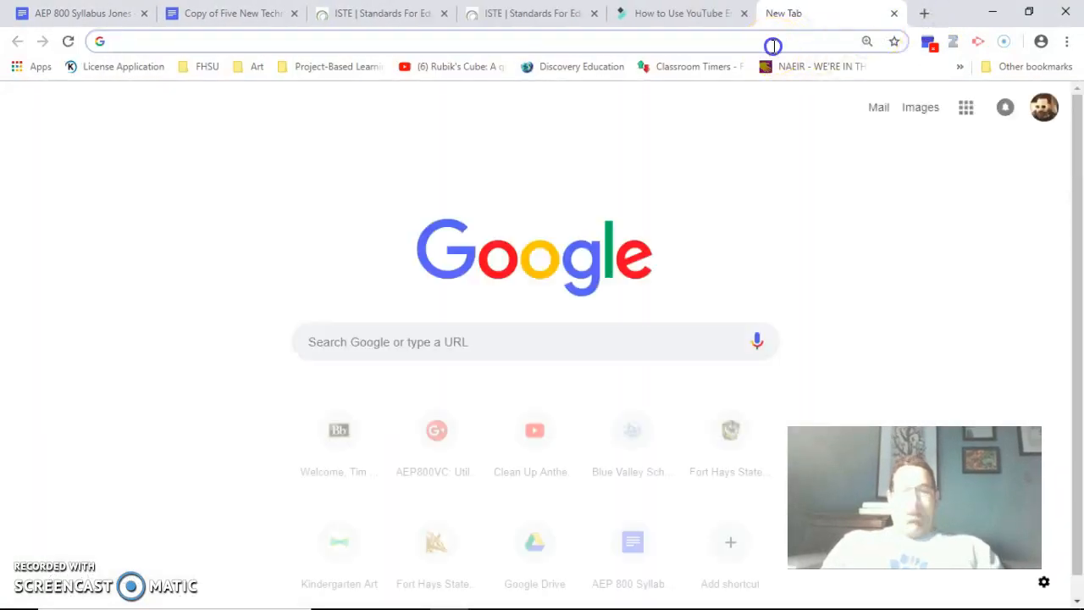
text(ap)
key(Return)
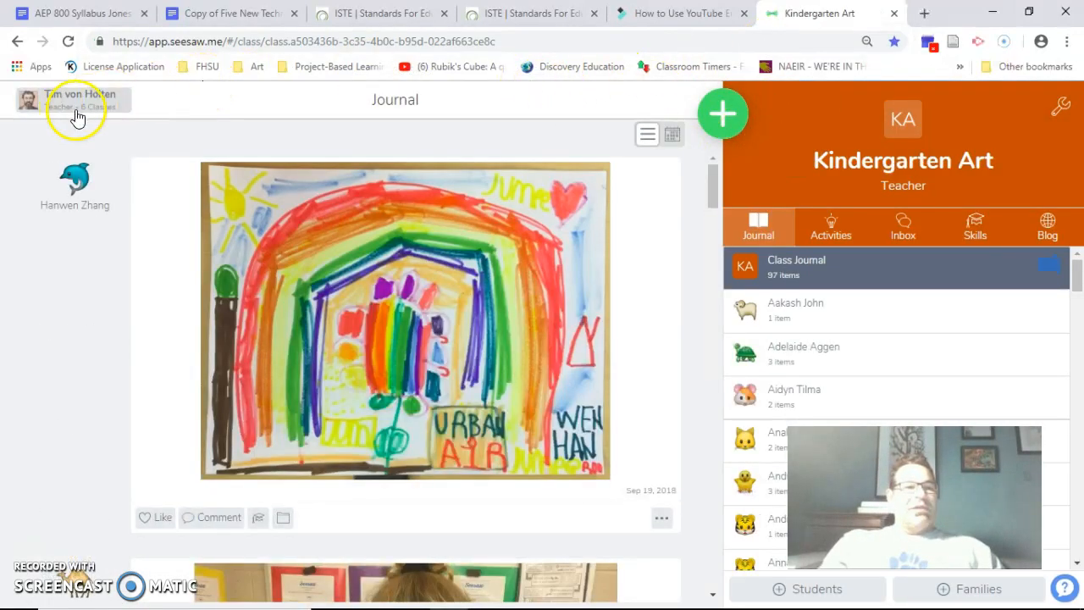
click(895, 13)
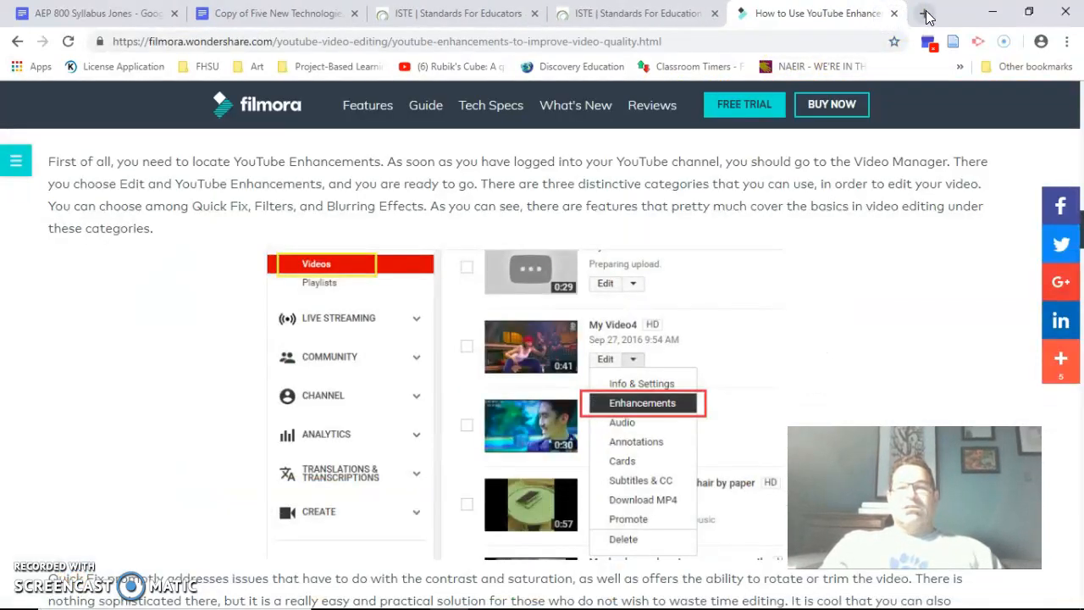
Step: Open the Teamup website in a new browser tab and save it to the AEP 800: 5 New Technologies collection with the Zotero connector
click(926, 14)
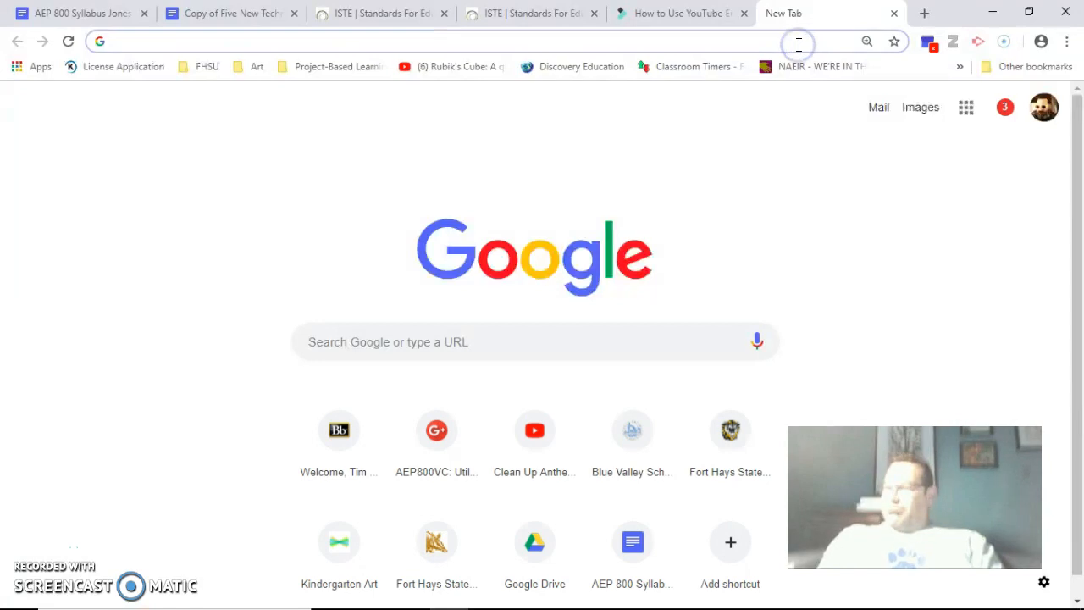
text(teamup)
key(Return)
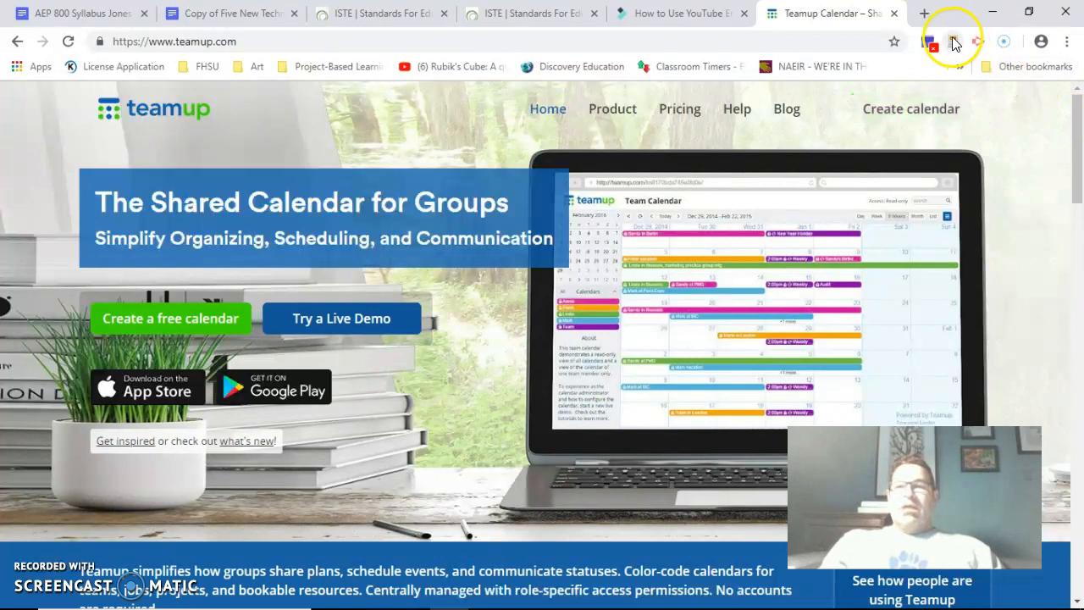
click(952, 44)
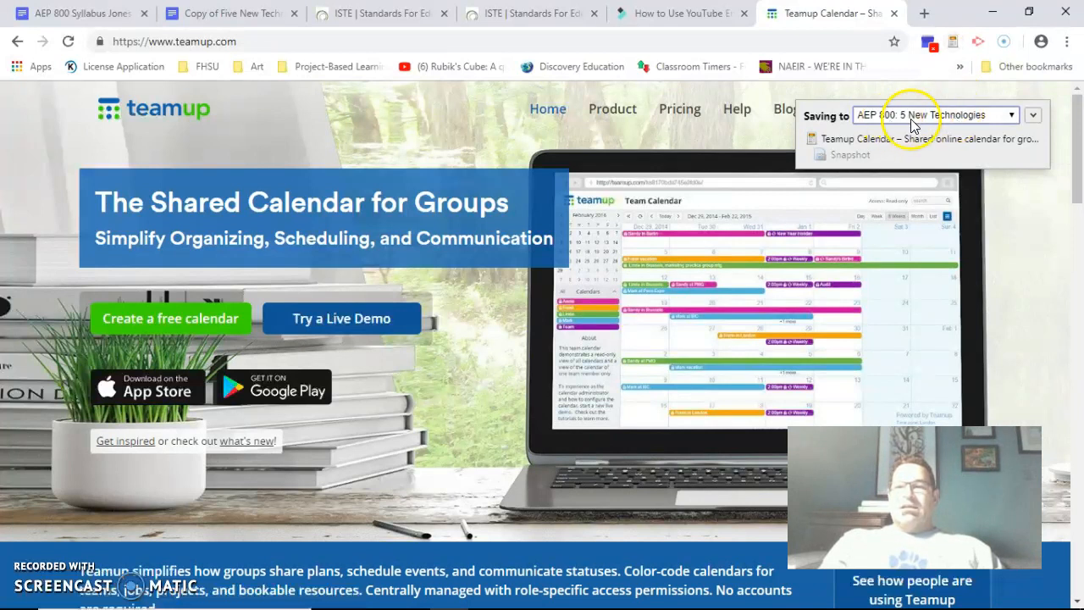
click(1033, 117)
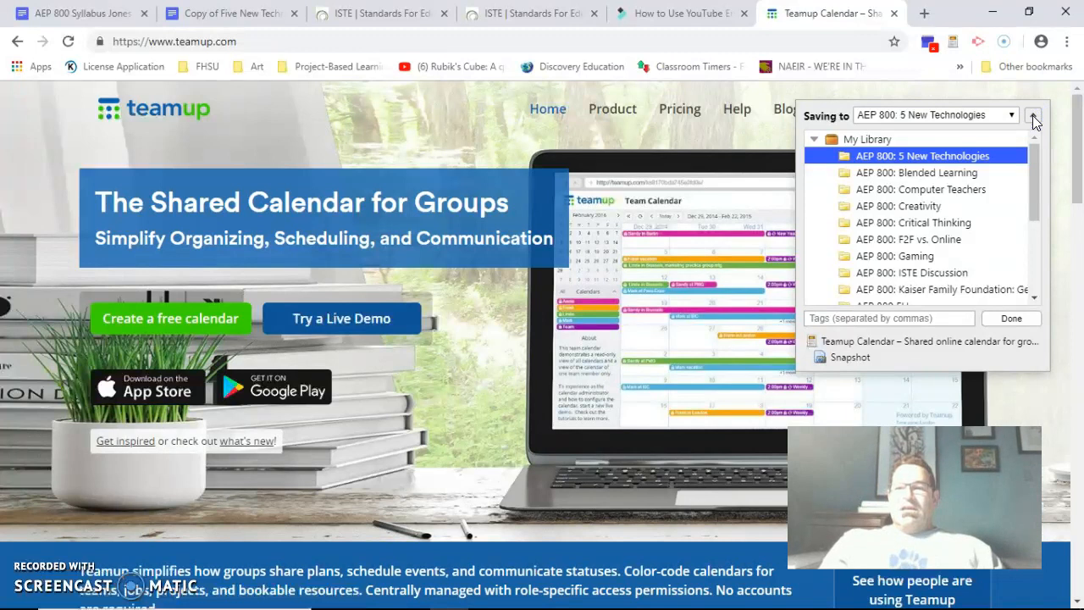
click(1014, 321)
click(900, 122)
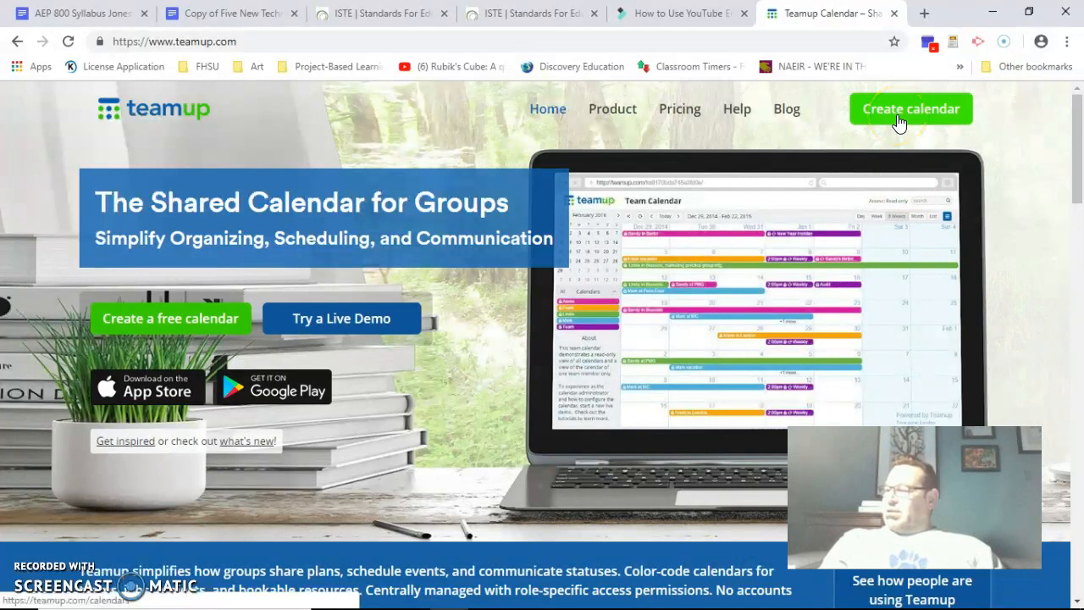
Step: Open the zotero.org/start page in a new tab and save it to the AEP 800: 5 New Technologies collection
click(925, 19)
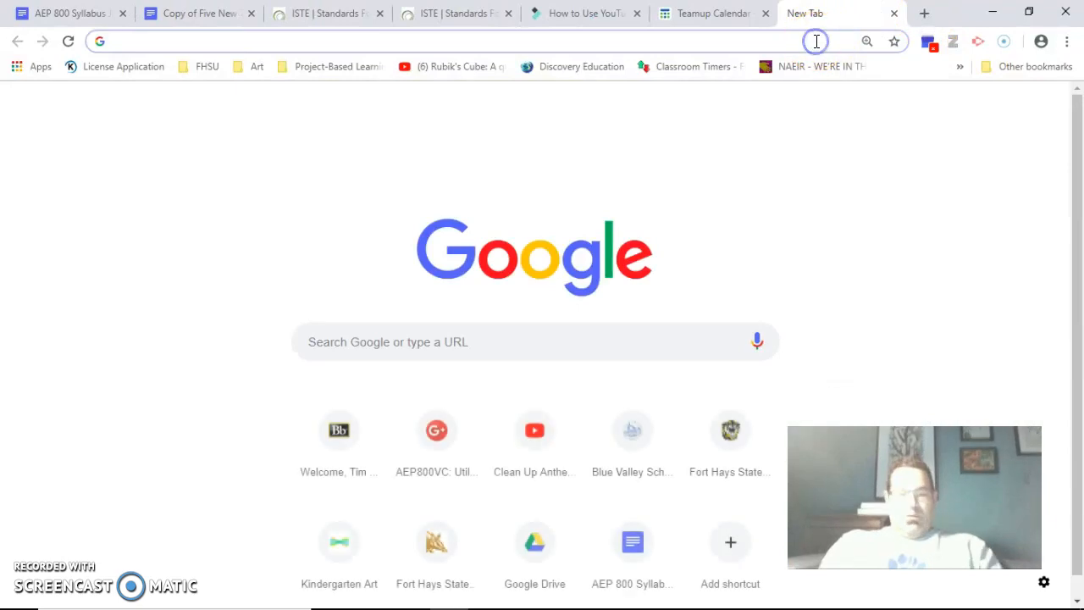
text(zo)
key(Return)
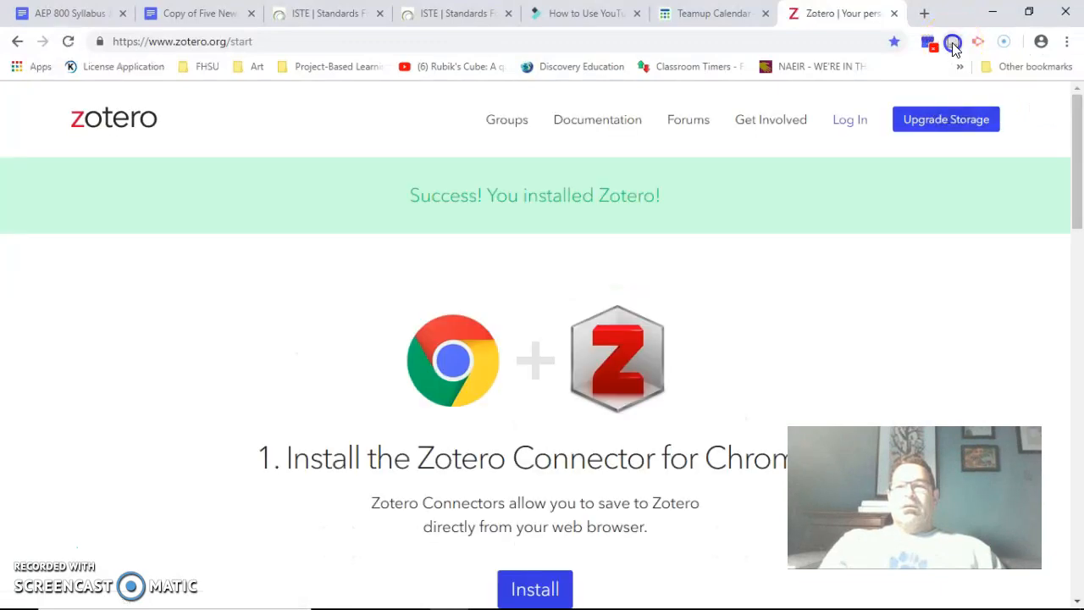
click(952, 42)
click(1032, 116)
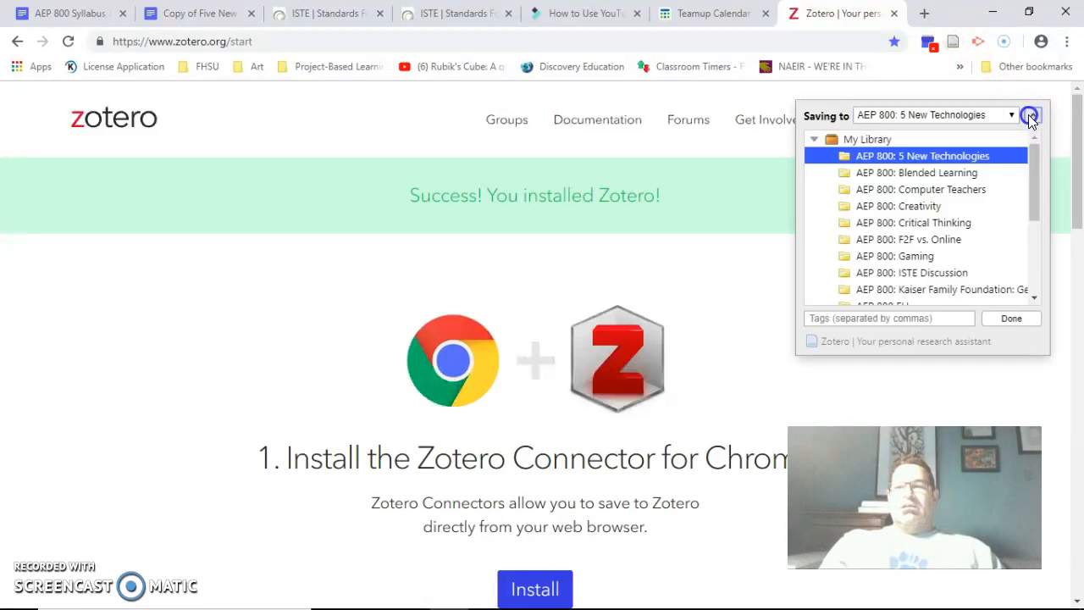
click(1012, 320)
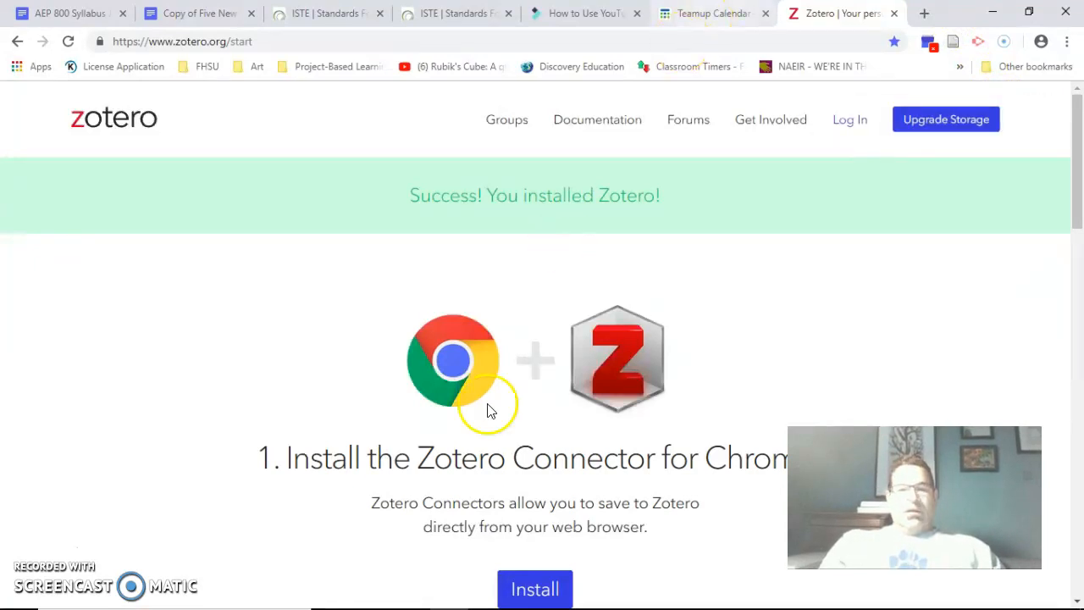
Step: Switch to Zotero and view the details of the saved Teamup Calendar and Zotero items
mouse_move(375, 594)
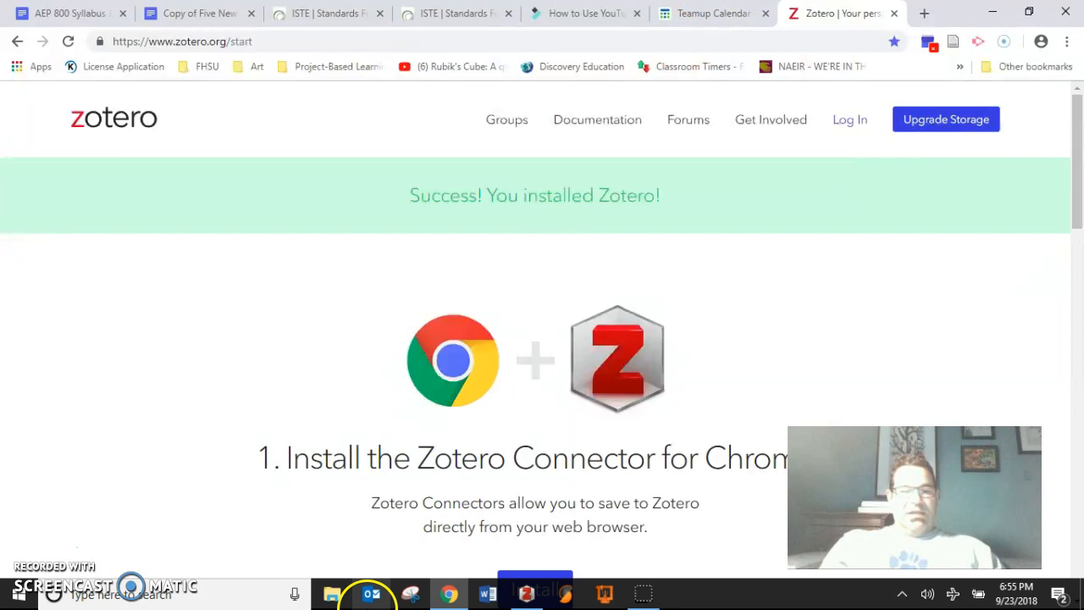
click(525, 594)
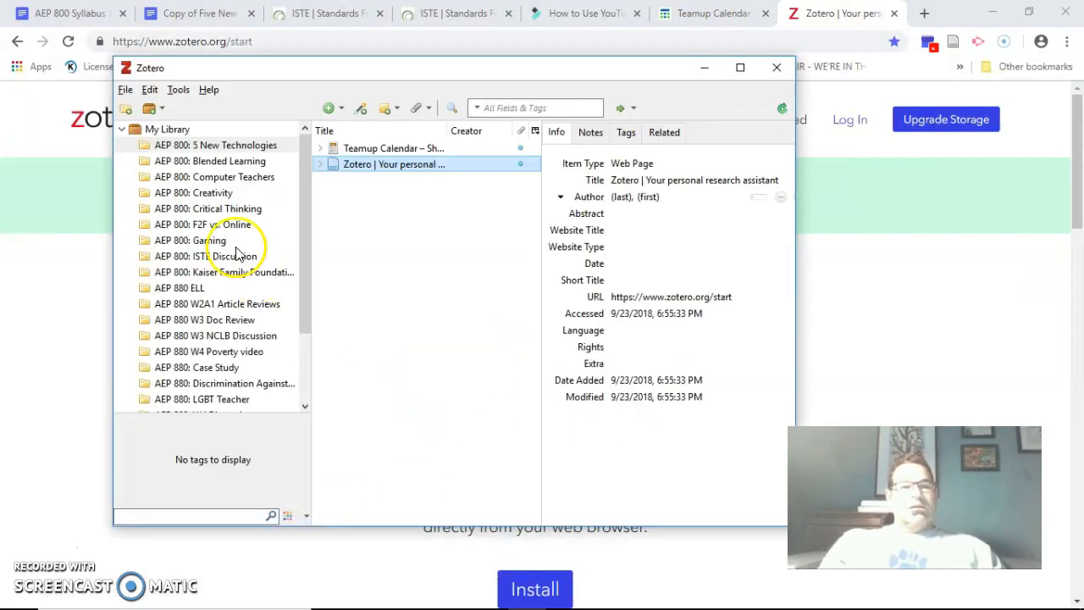
click(360, 152)
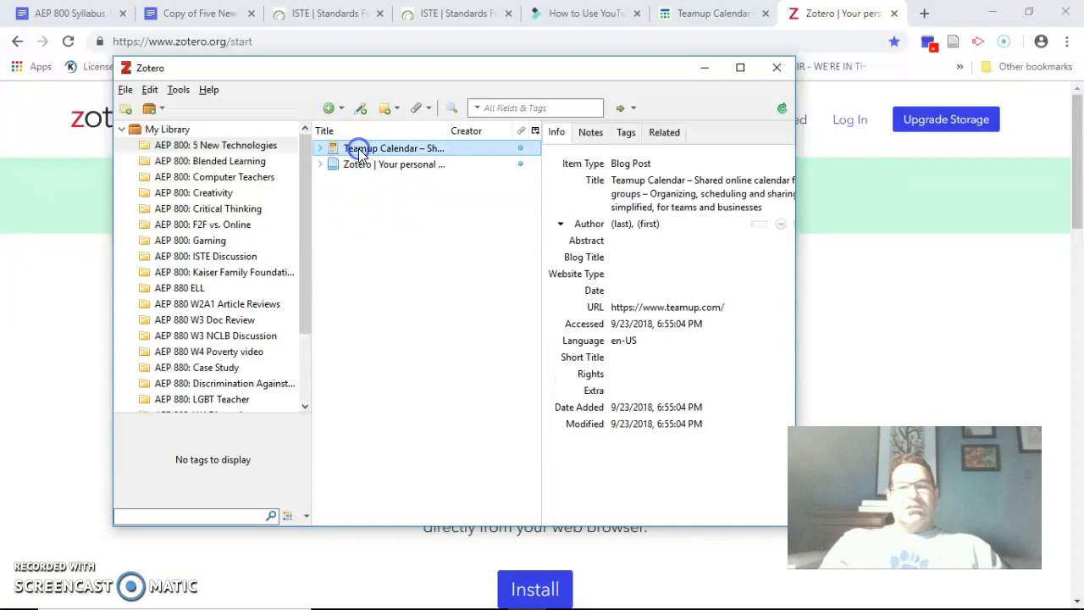
click(361, 165)
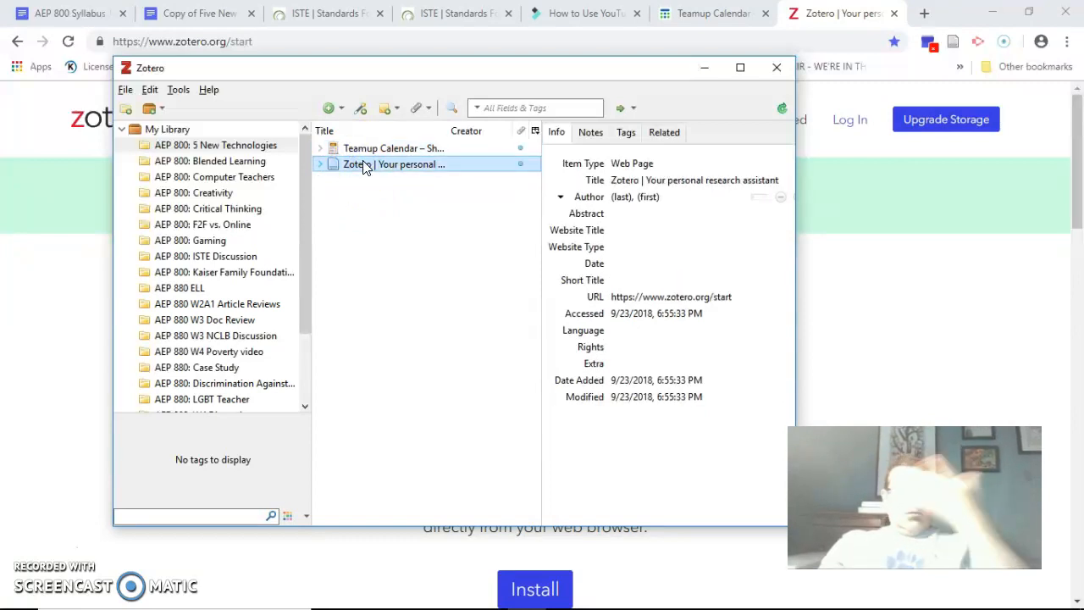
Step: Minimize the browser, open Word and create a blank document
click(994, 16)
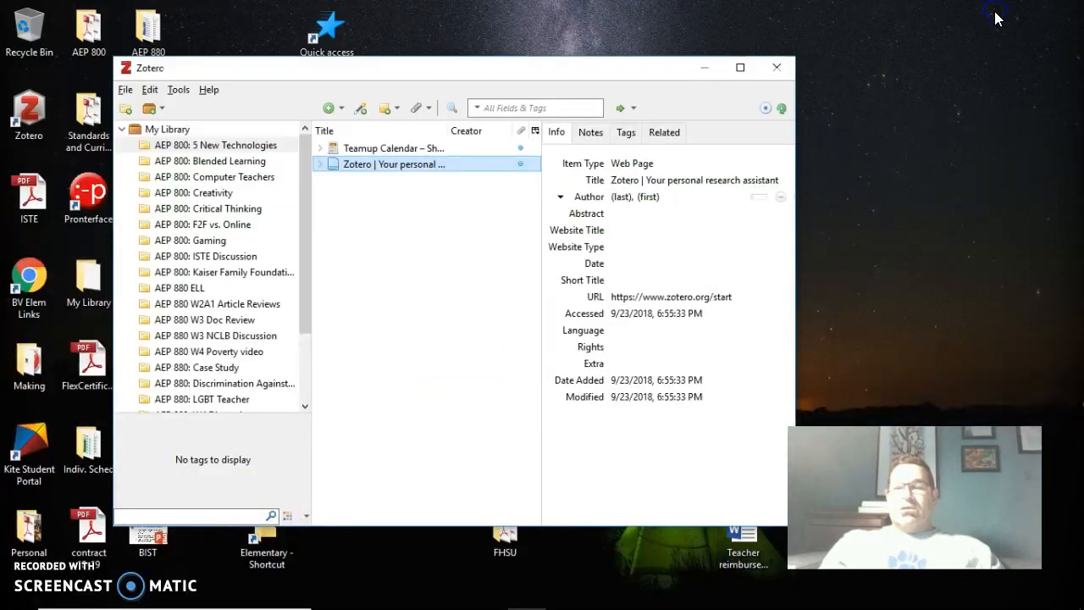
click(328, 552)
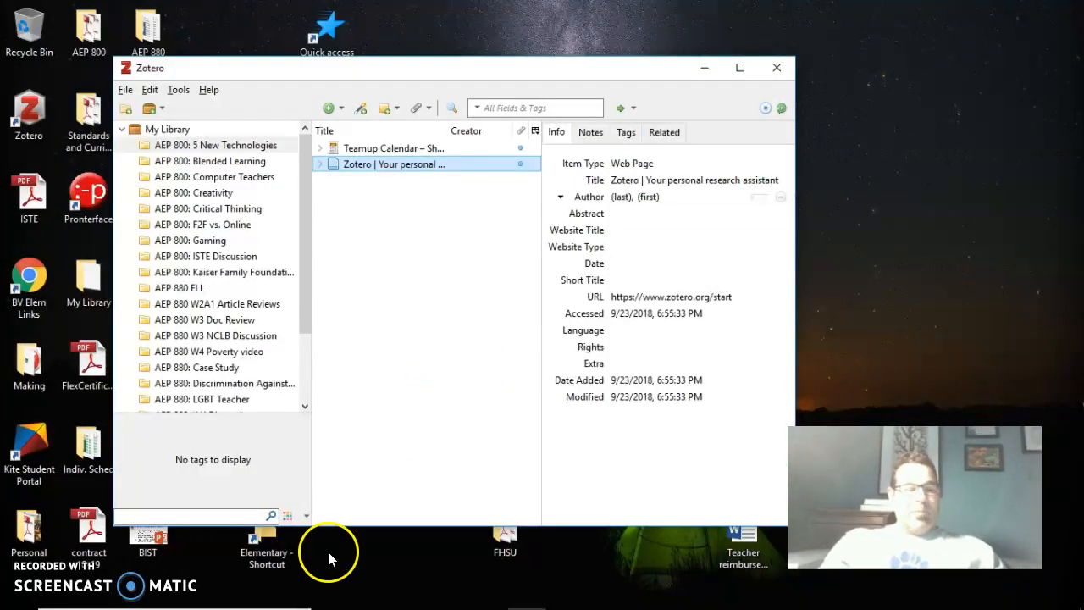
mouse_move(440, 603)
click(487, 597)
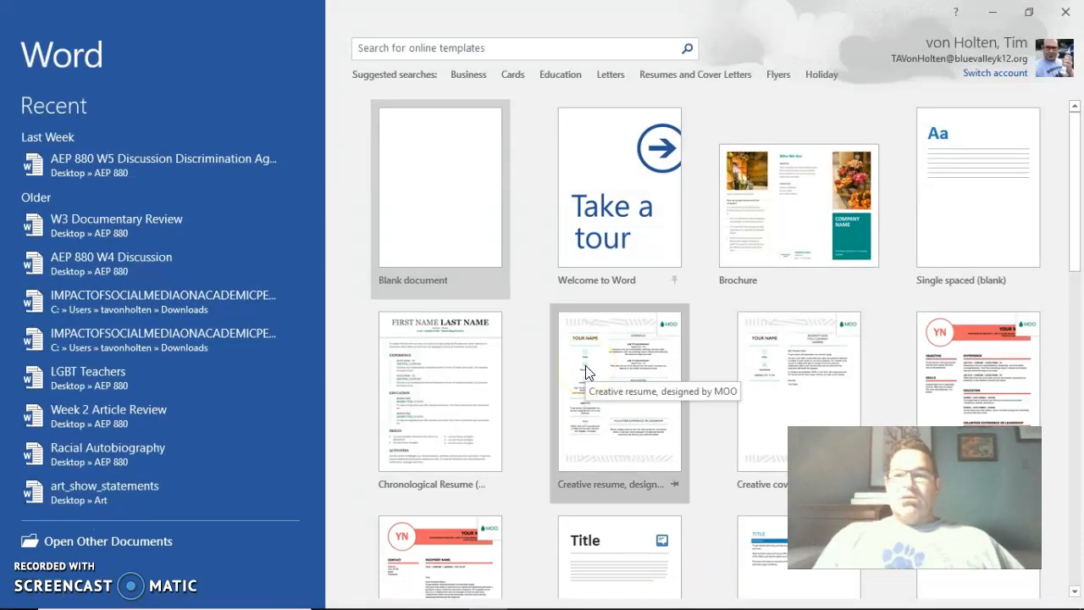
click(442, 194)
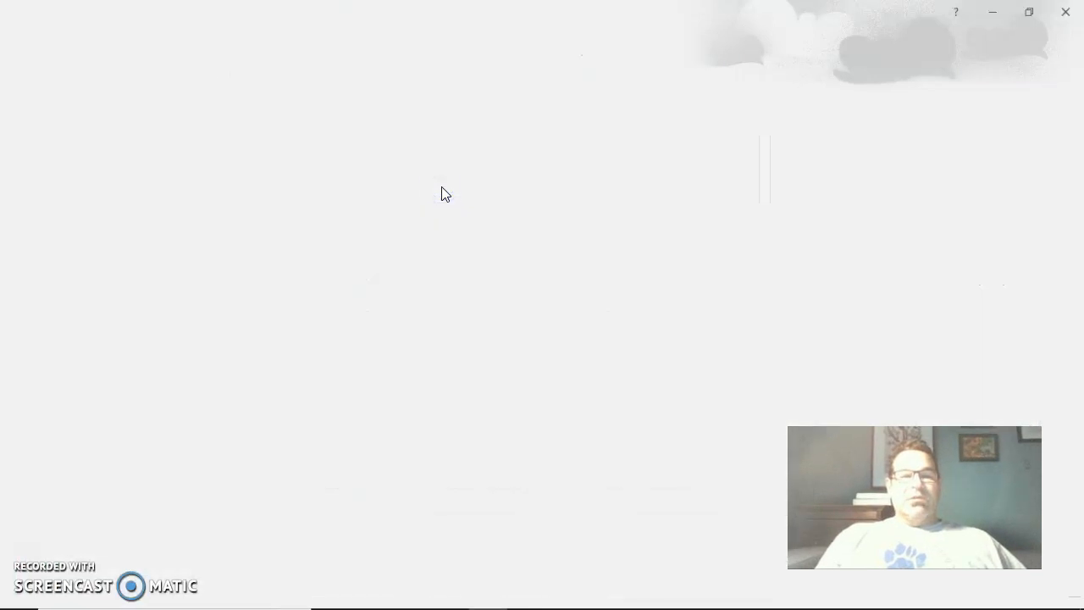
Step: Enter the filler text "/lkcjnfgkl;njdgf" in the header of the blank document
double_click(372, 181)
text(/lkcjnfgkl;njdgf)
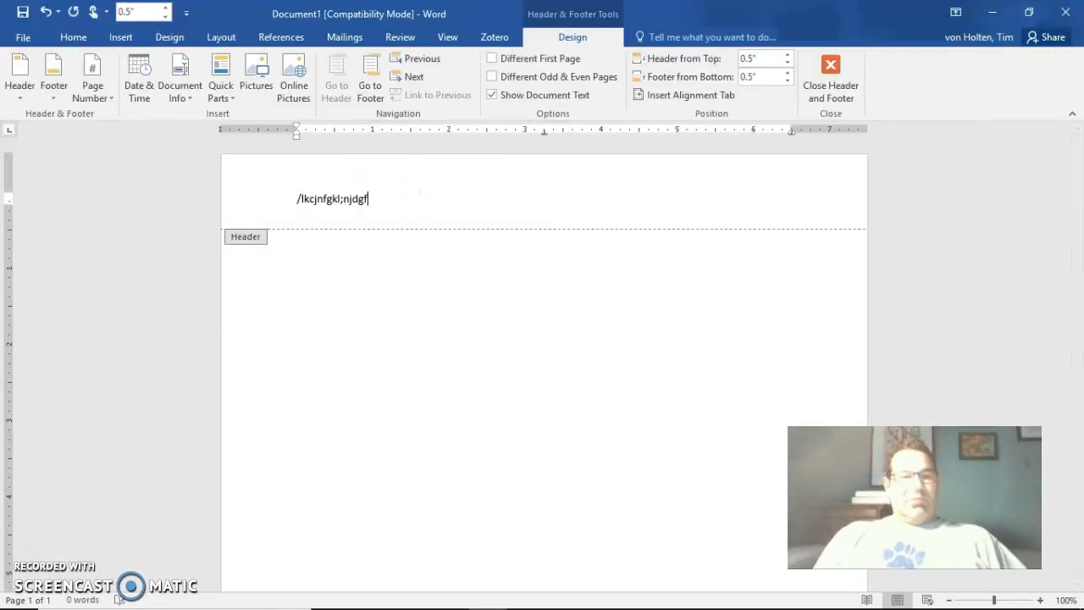
click(276, 303)
click(579, 408)
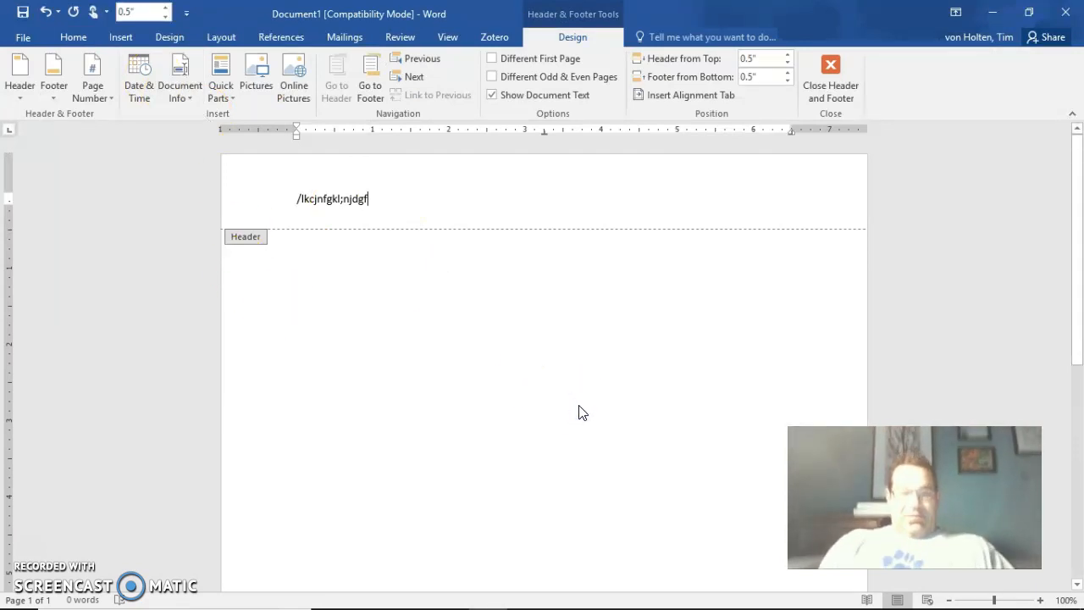
click(475, 408)
Step: Switch to the browser and copy the Zotero start page's text from the connector installation heading down to the end of the page
key(alt+Tab)
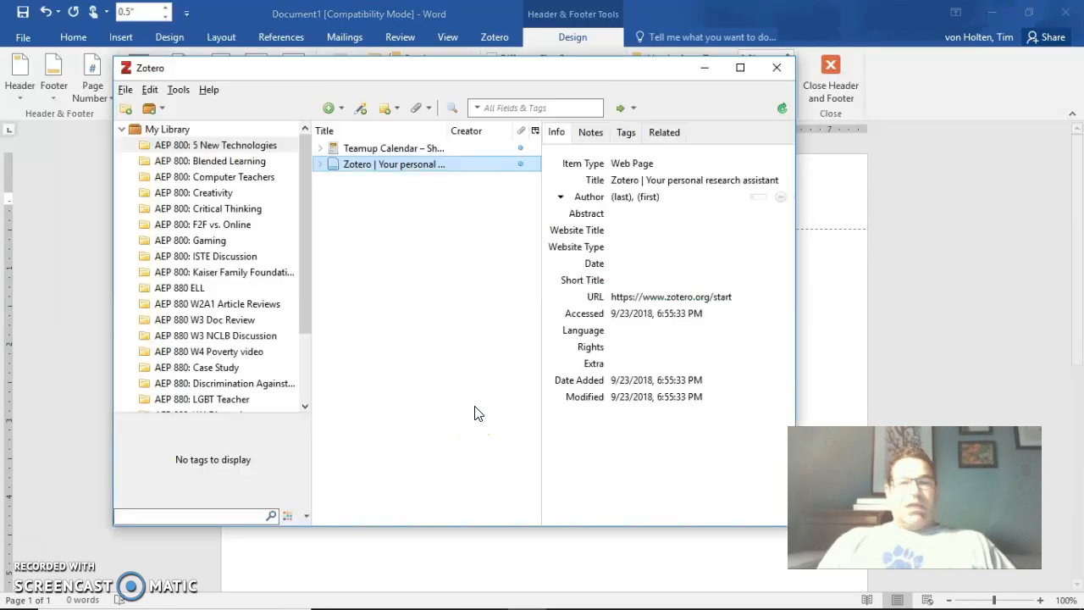
key(alt+Tab)
key(alt+Tab)
key(alt+Tab)
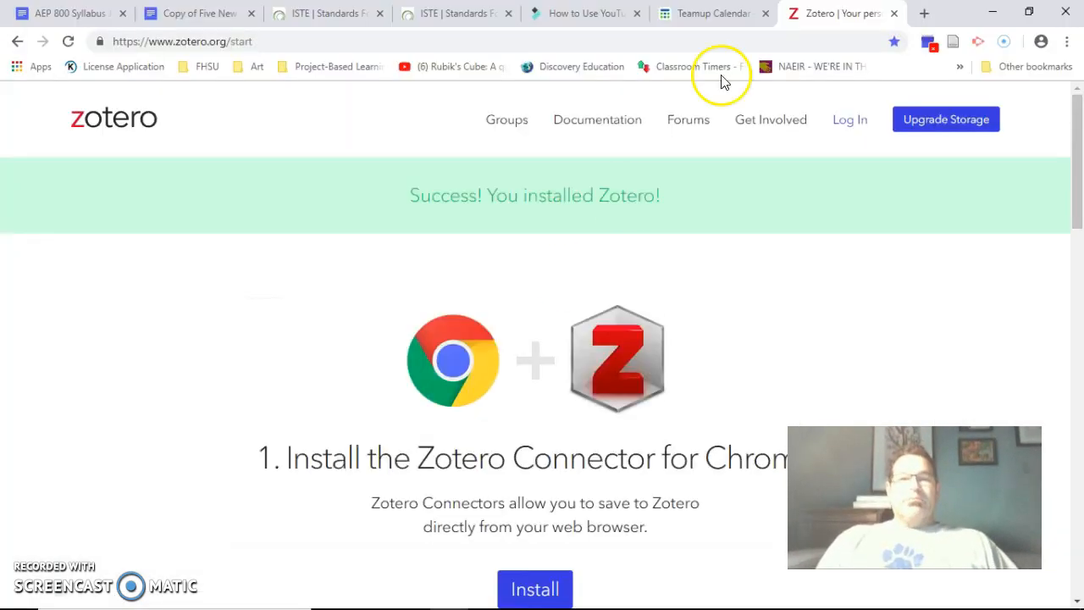
drag(299, 455, 811, 603)
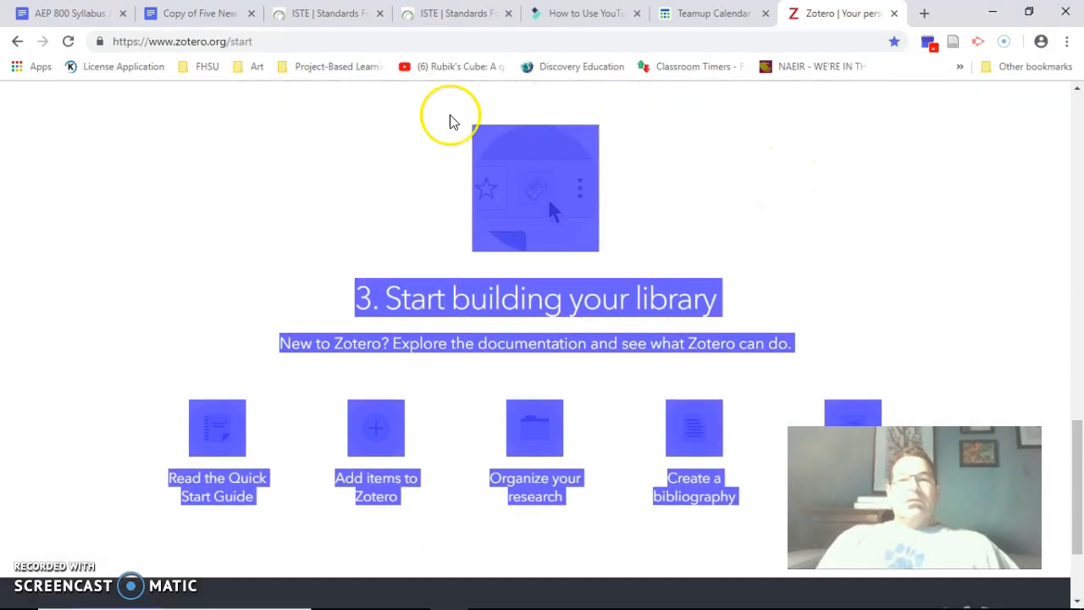
Step: Switch to Word, leave the header and paste the copied web page text into the document body
key(alt+Tab)
click(272, 358)
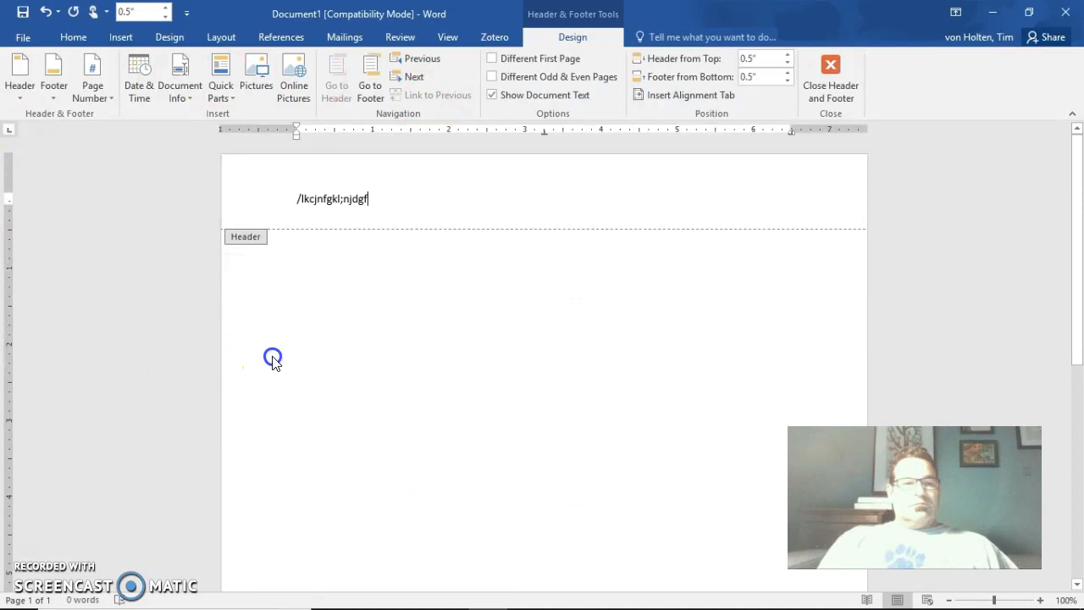
click(305, 328)
click(306, 328)
click(304, 327)
key(ctrl+v)
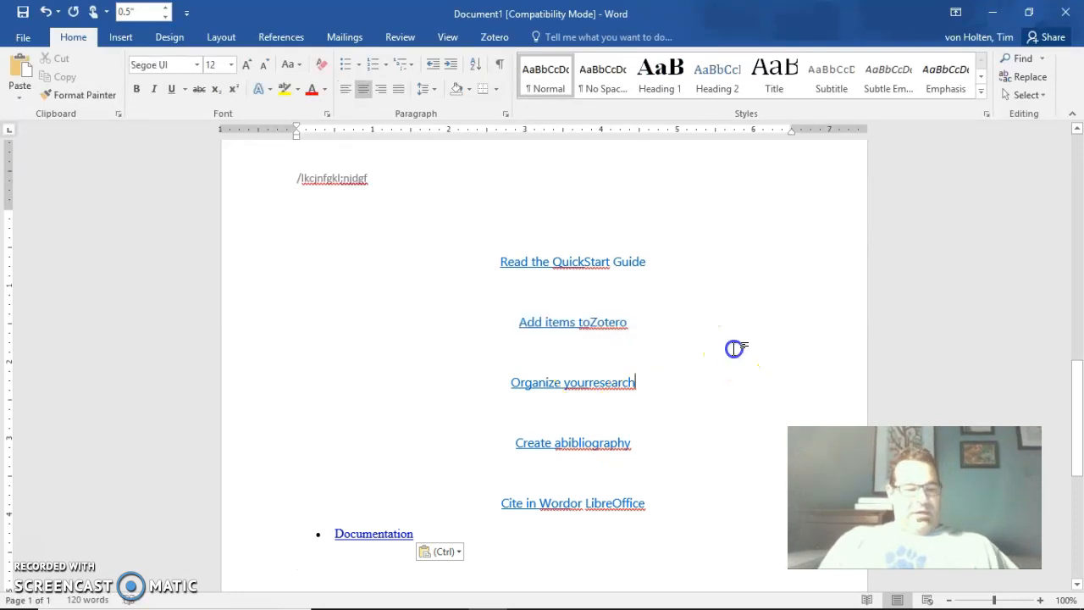
Step: Set all the body text to Times New Roman at size 12
key(ctrl+a)
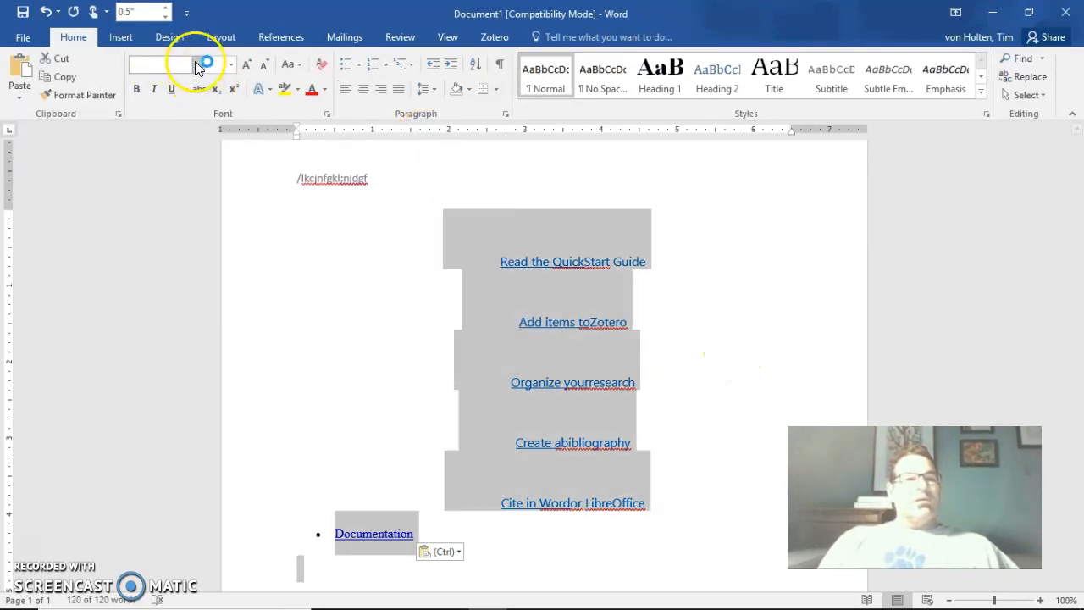
click(196, 63)
click(180, 162)
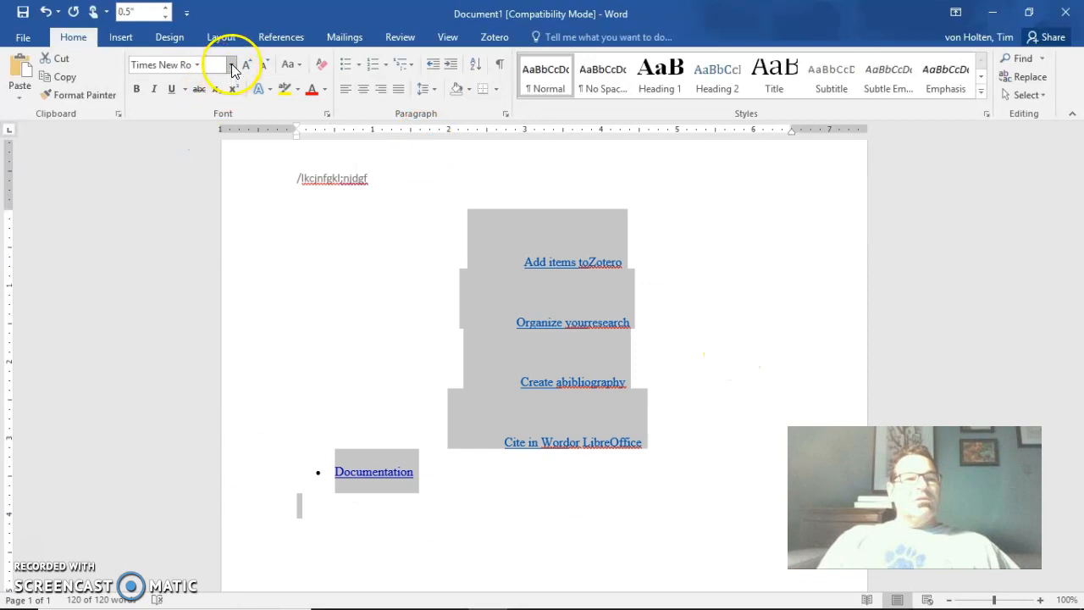
click(230, 64)
click(216, 147)
Step: Clear bold and underlining from all the body text and colour it red
click(136, 90)
click(136, 90)
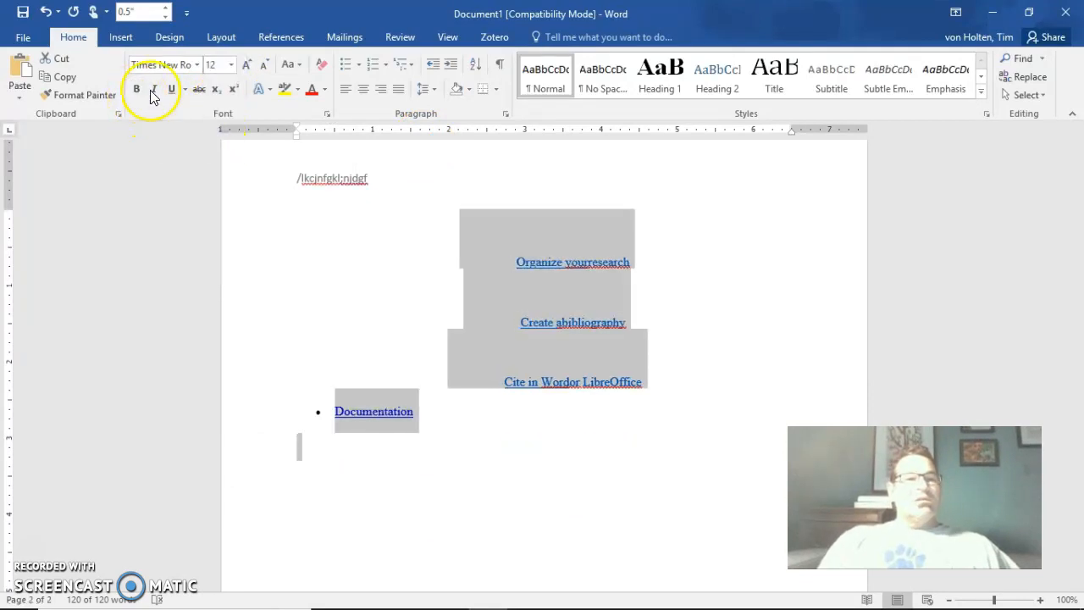
click(170, 91)
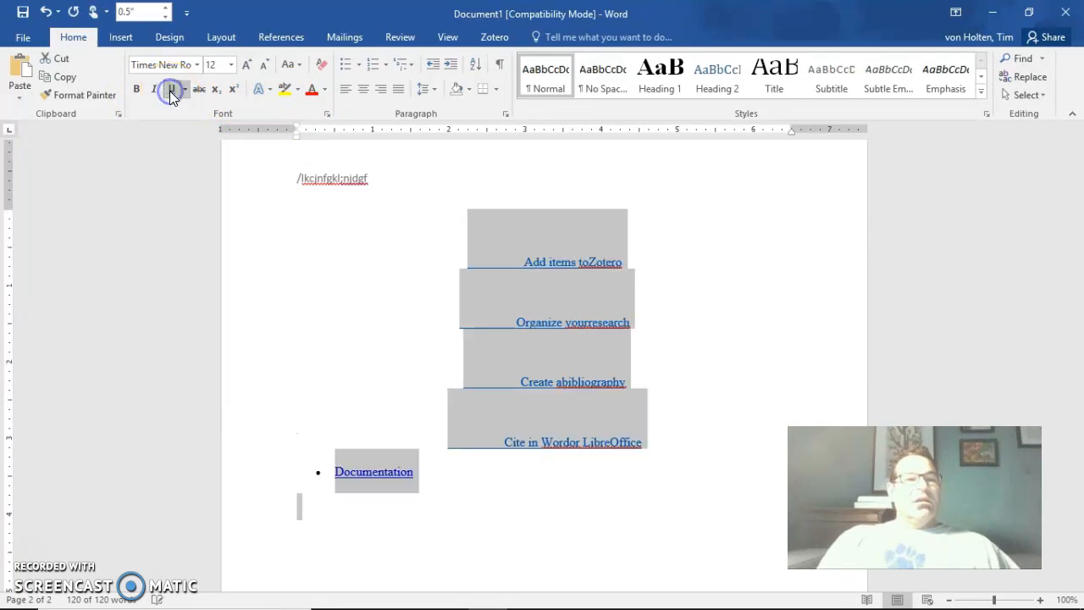
click(170, 91)
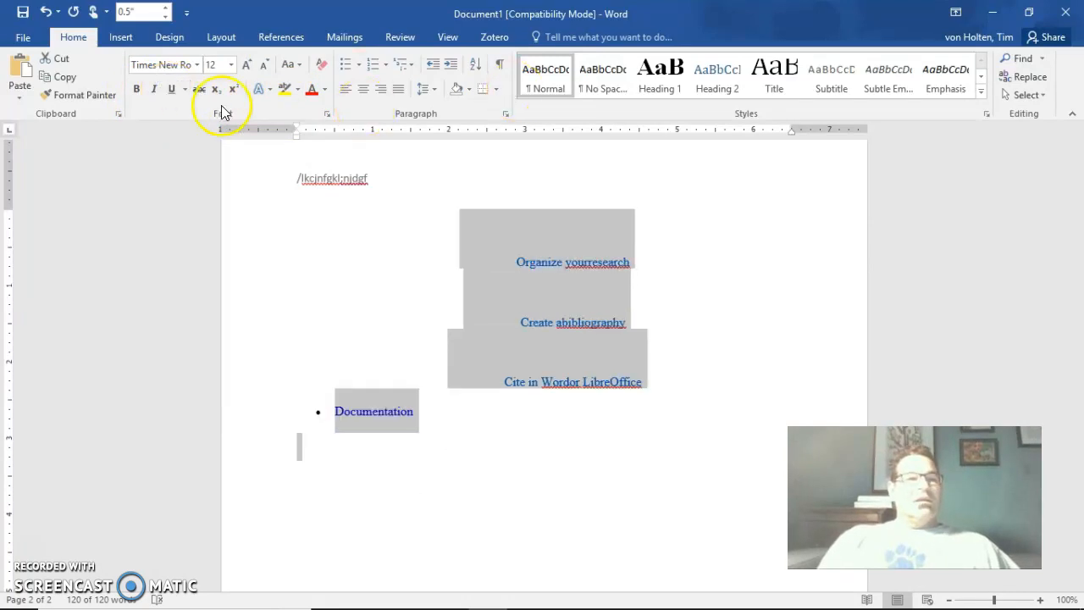
click(311, 89)
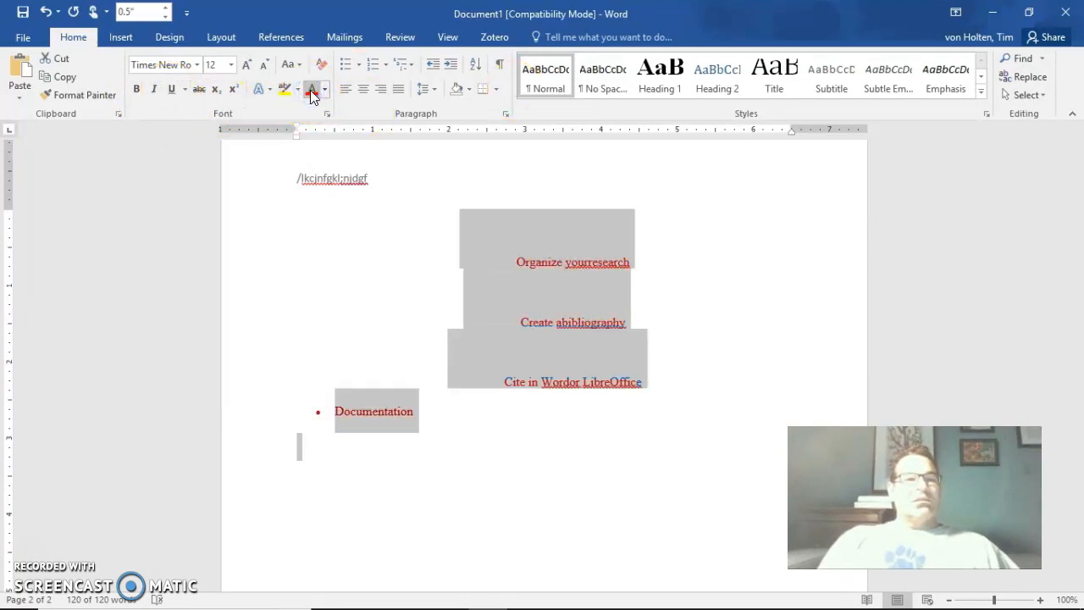
Step: Change the font colour of all the body text to Automatic
click(325, 90)
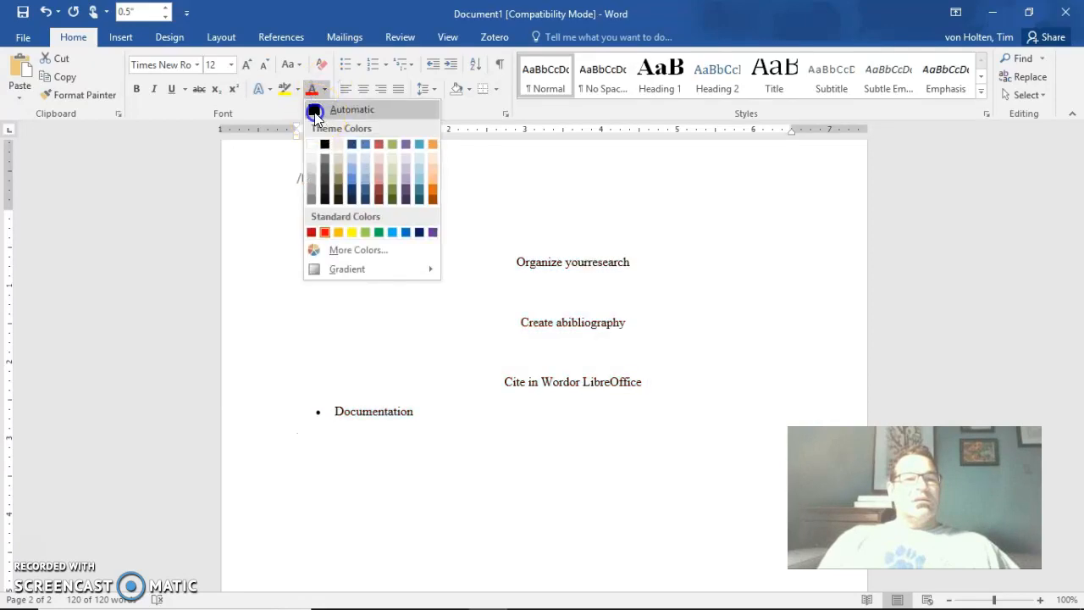
click(314, 110)
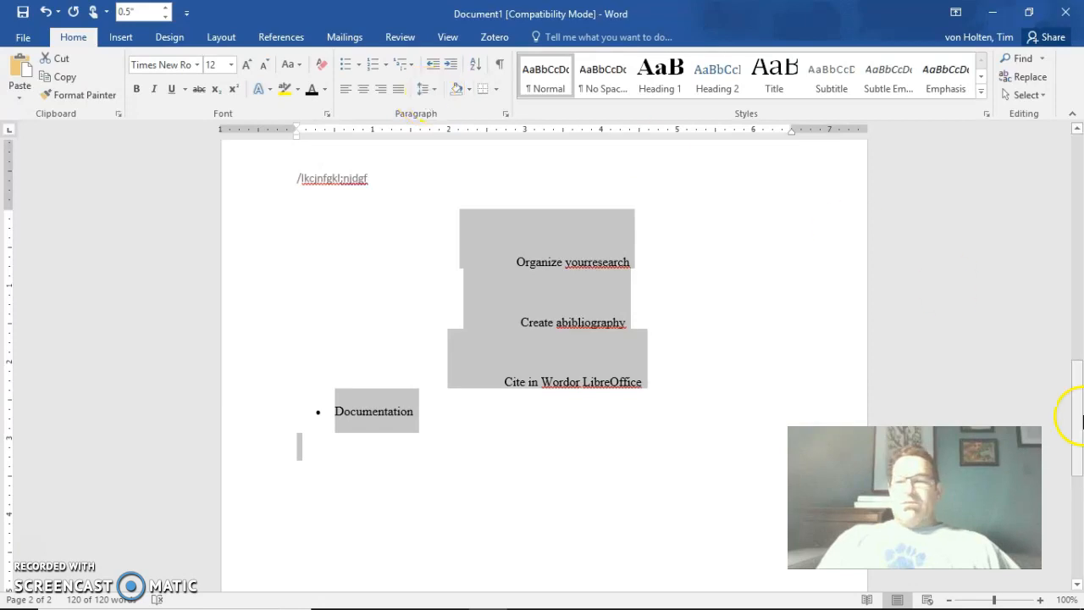
drag(1079, 442, 1079, 192)
click(753, 406)
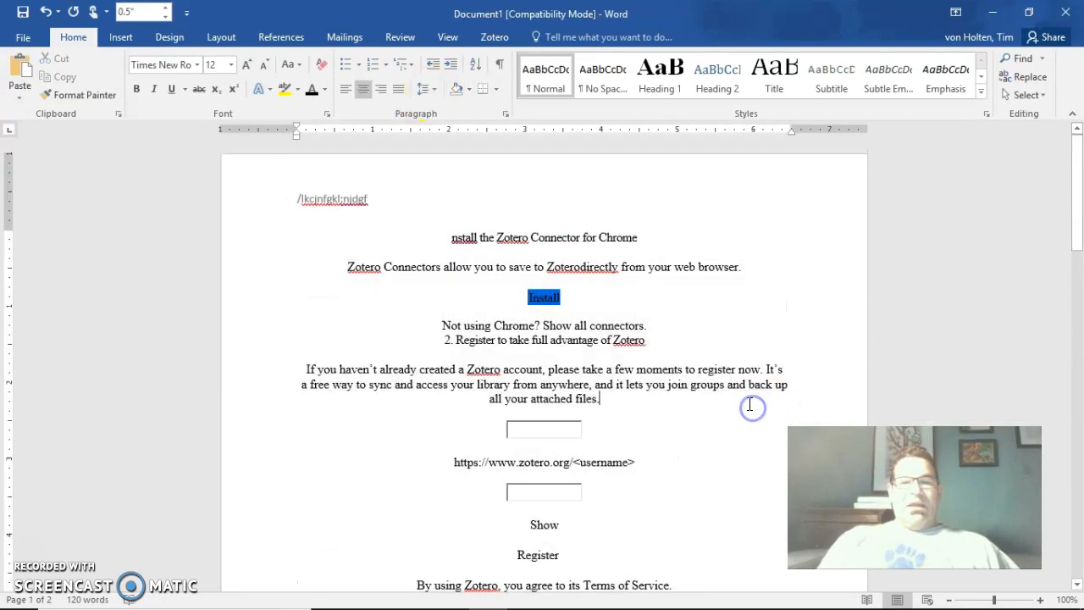
Step: Start a Zotero citation before the period after "attached files", accepting American Psychological Association 6th edition style with citations stored as fields
click(598, 400)
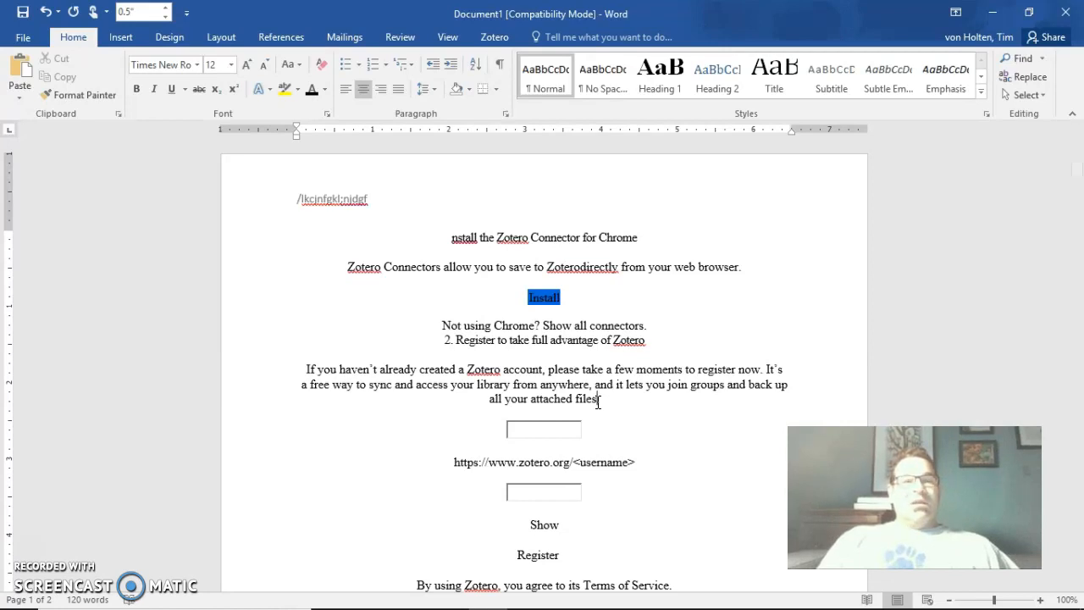
click(493, 39)
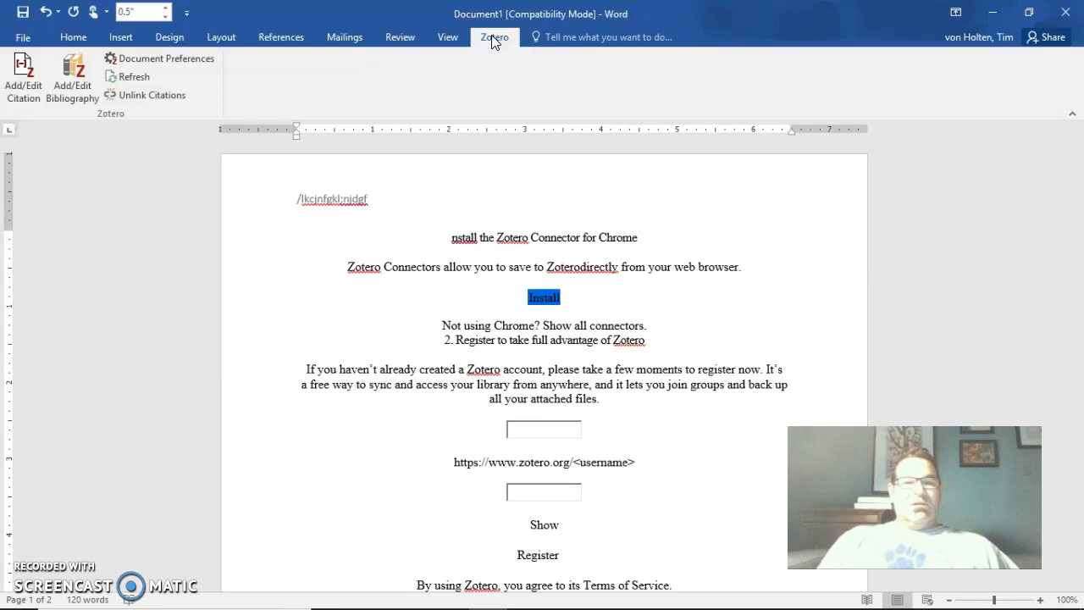
click(445, 187)
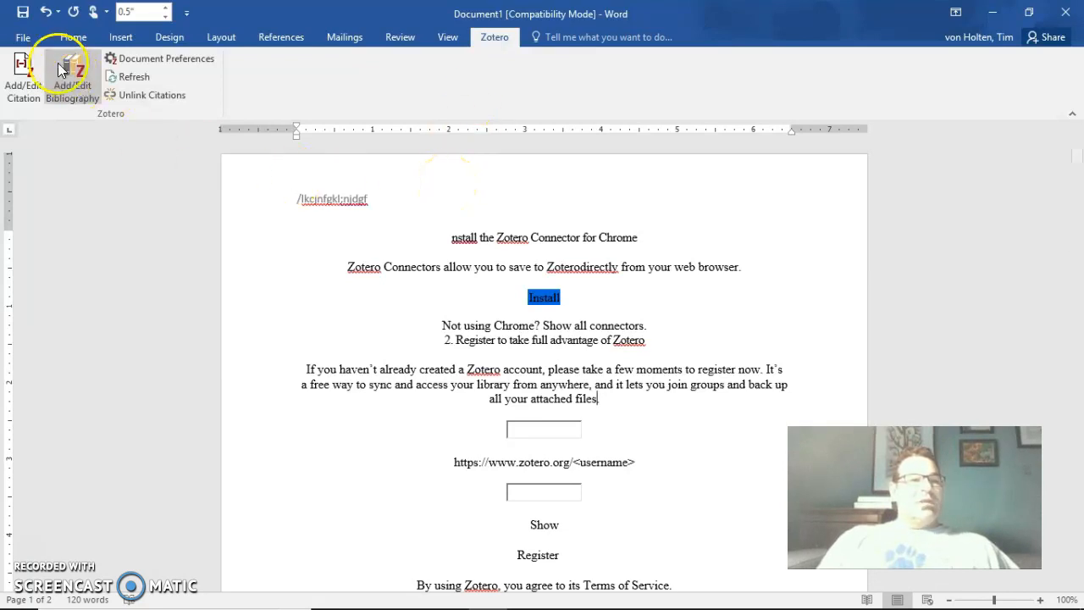
click(19, 69)
click(18, 67)
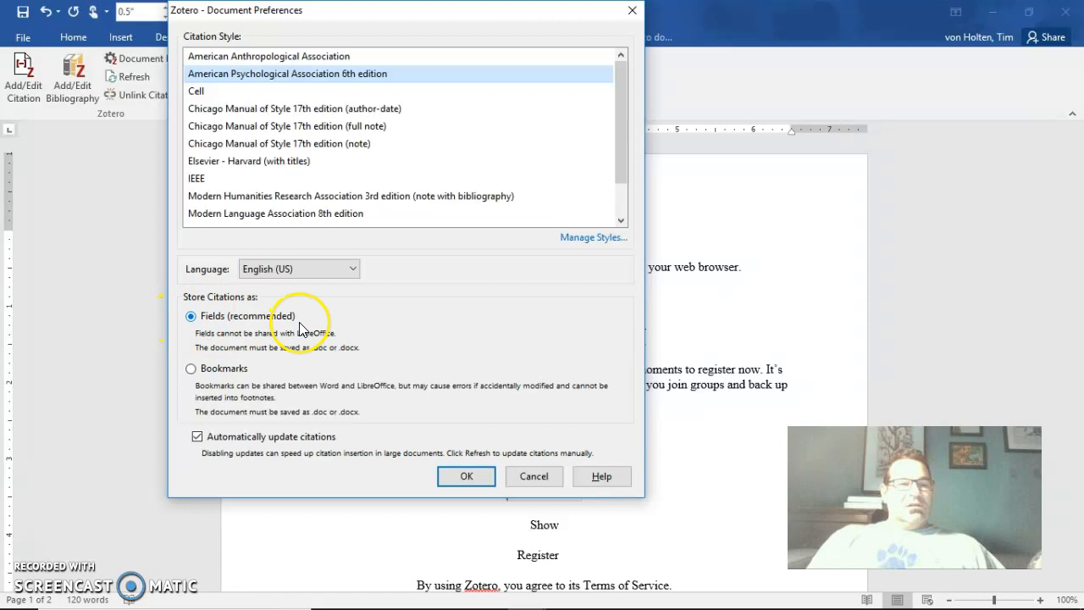
click(464, 476)
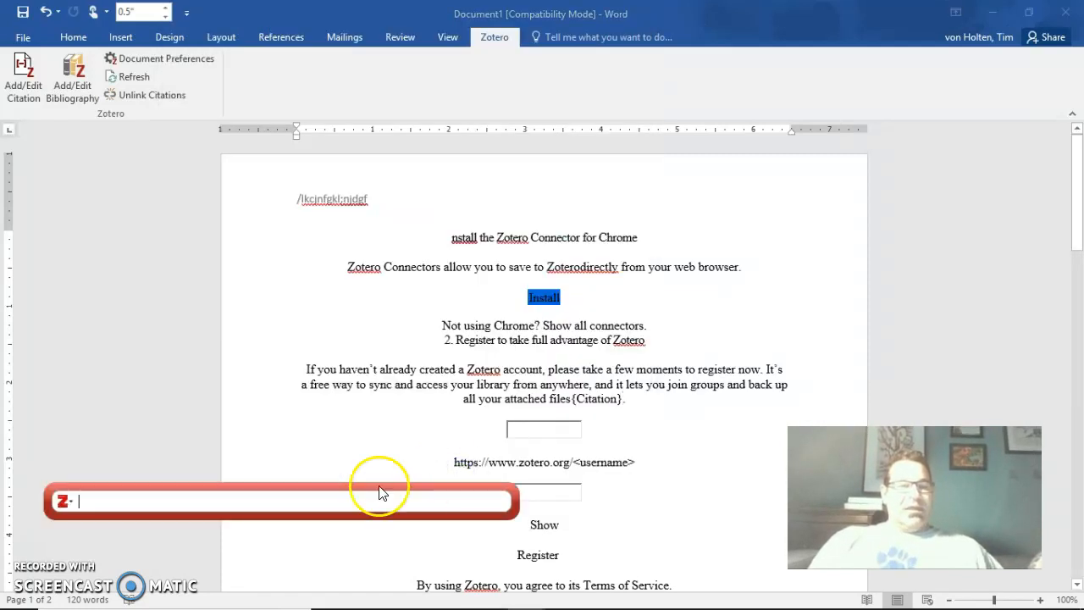
Step: Cite the Teamup Calendar source using the citation dialog's Classic View, and put a space before the inserted citation
click(62, 499)
click(95, 539)
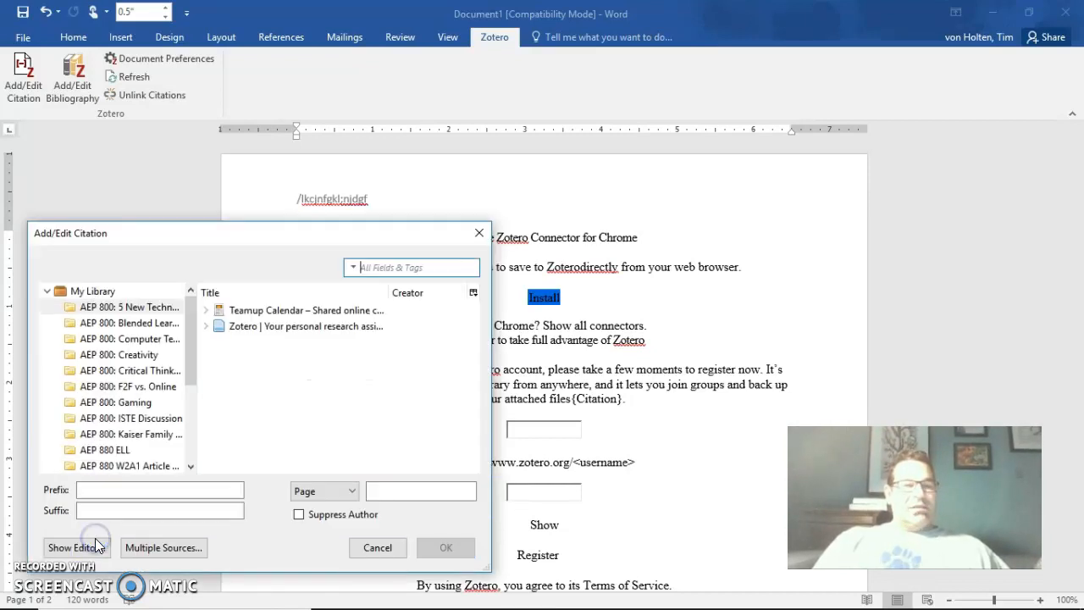
click(223, 311)
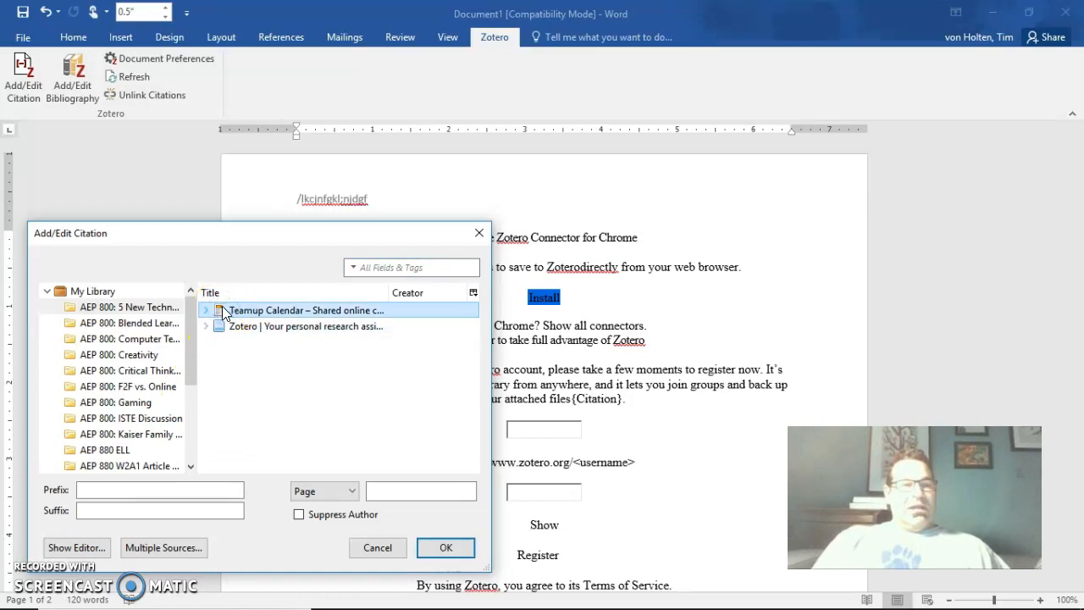
click(446, 548)
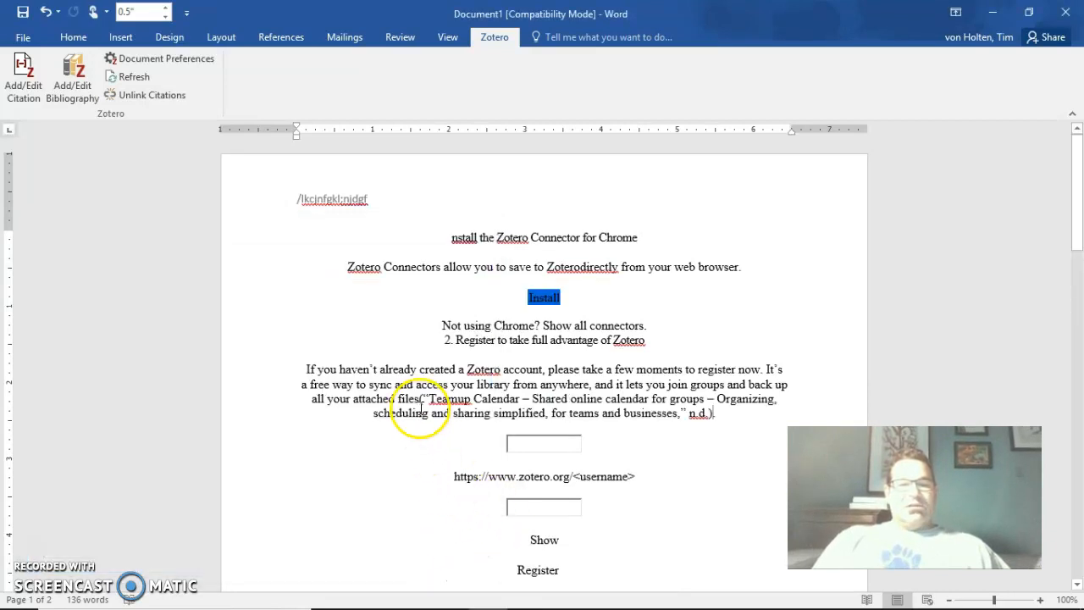
click(420, 399)
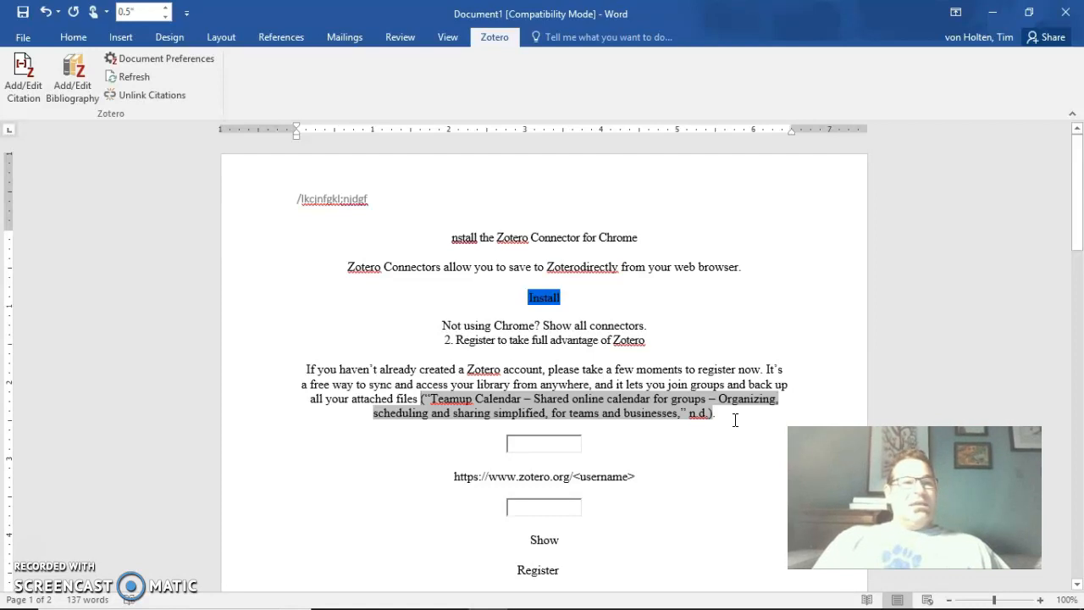
Step: Cite the "Zotero | Your personal research assistant" source before the period after "what Zotero can do", with a space before the citation
scroll(432, 512, down, 5)
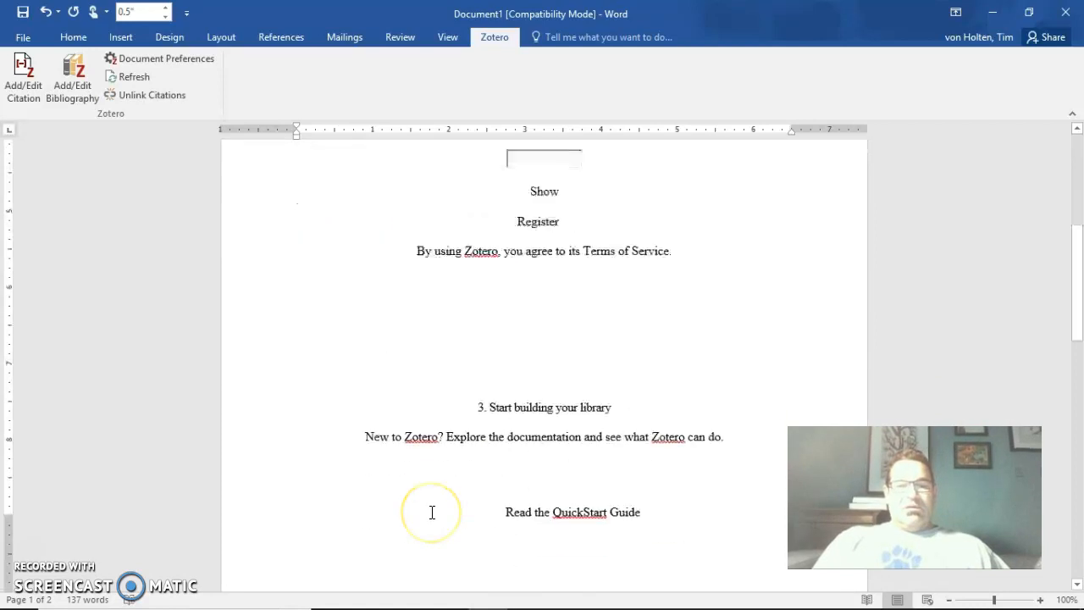
scroll(431, 511, down, 1)
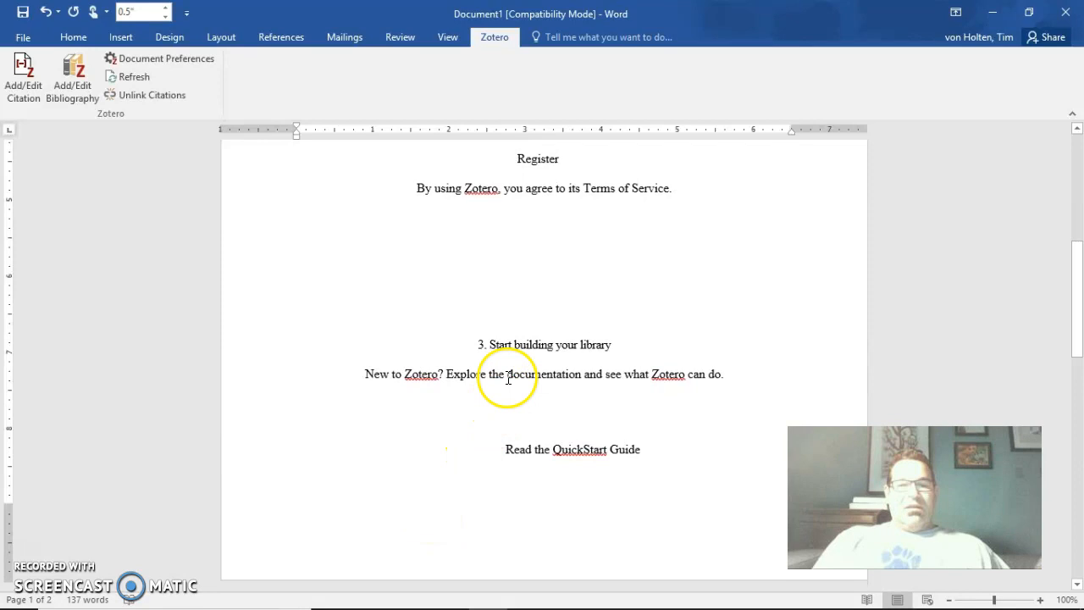
click(722, 374)
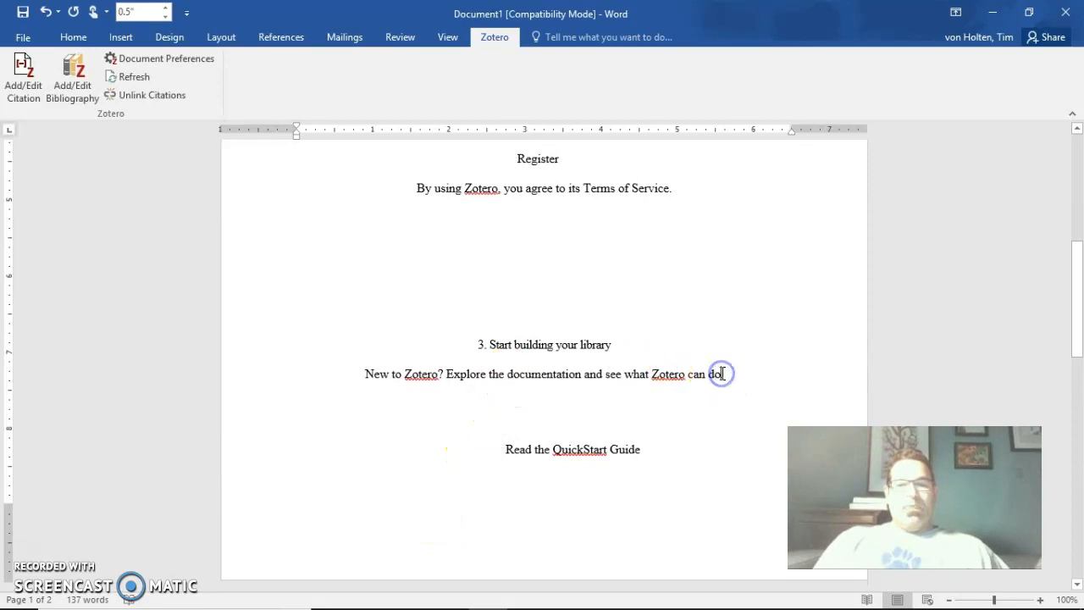
click(19, 68)
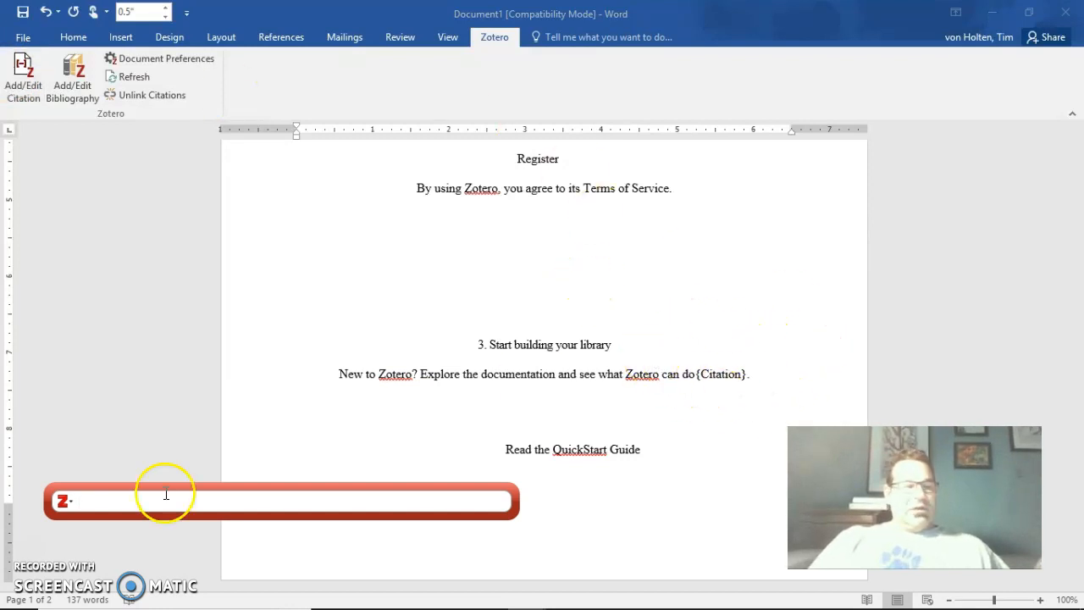
click(63, 501)
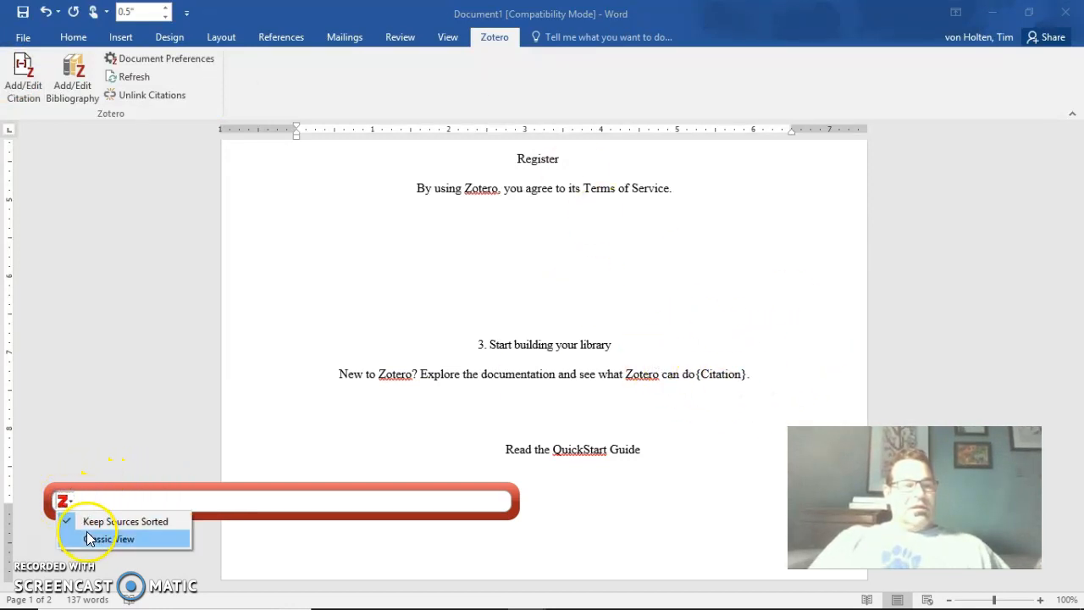
click(86, 535)
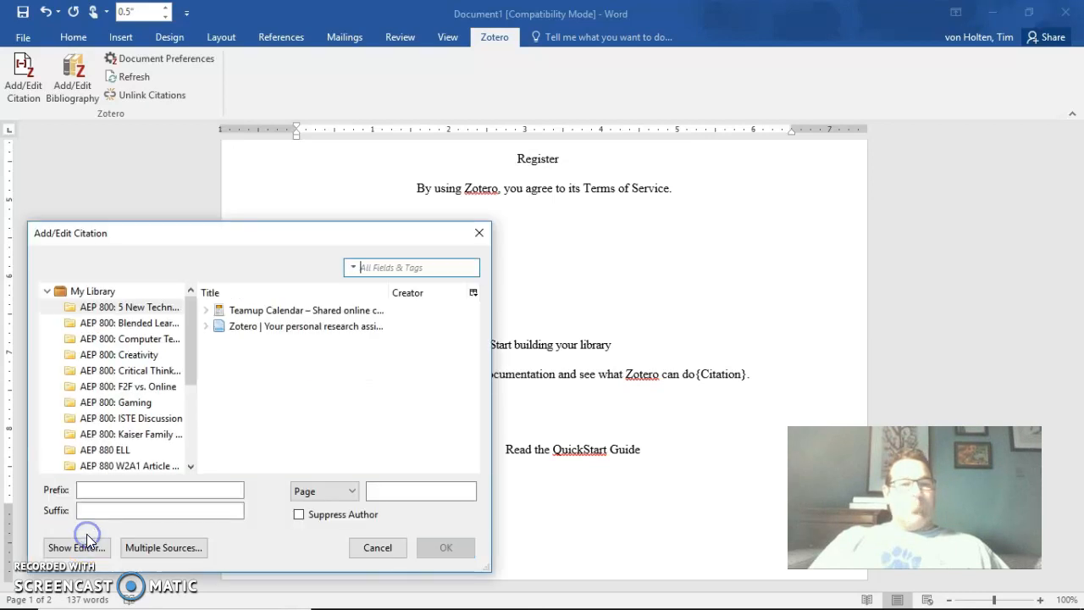
click(219, 329)
click(444, 546)
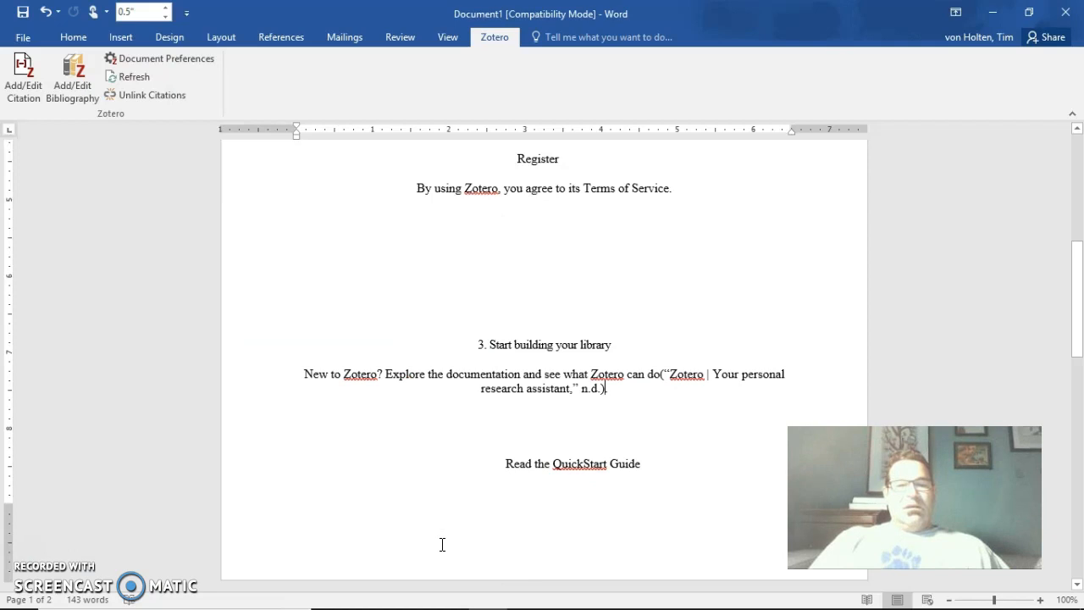
click(660, 373)
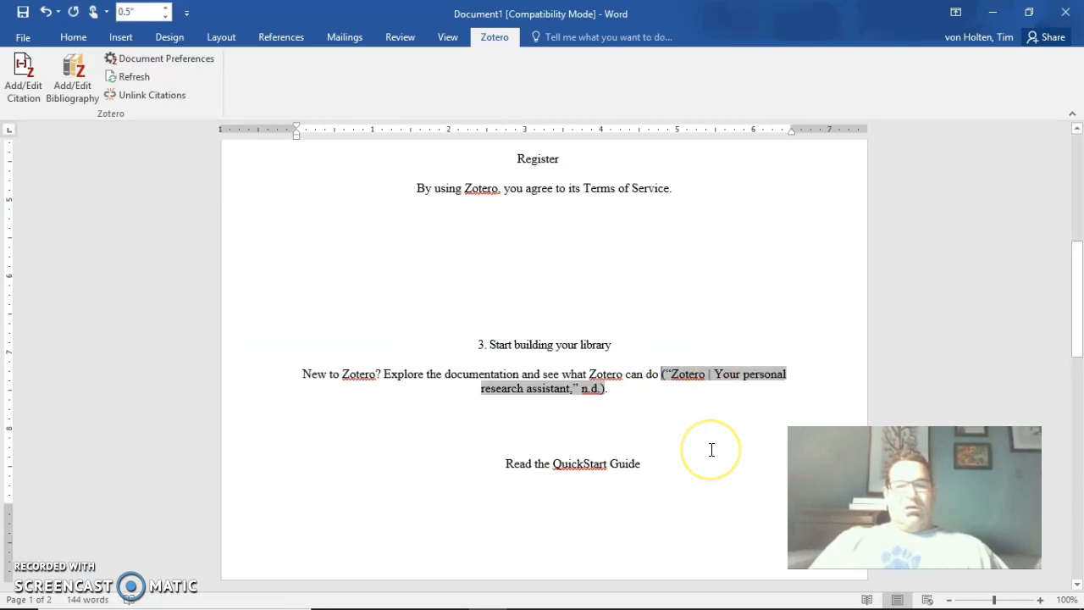
Step: Add the unbulleted heading "References" a few lines below the Documentation bullet at the document's end
scroll(711, 448, down, 10)
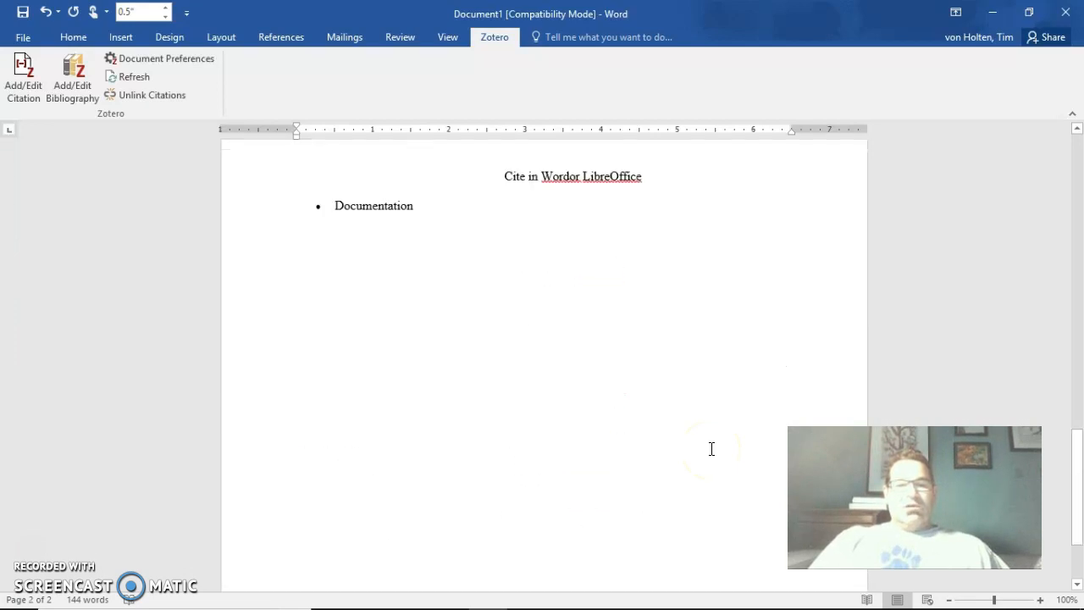
scroll(711, 449, up, 5)
scroll(711, 449, down, 3)
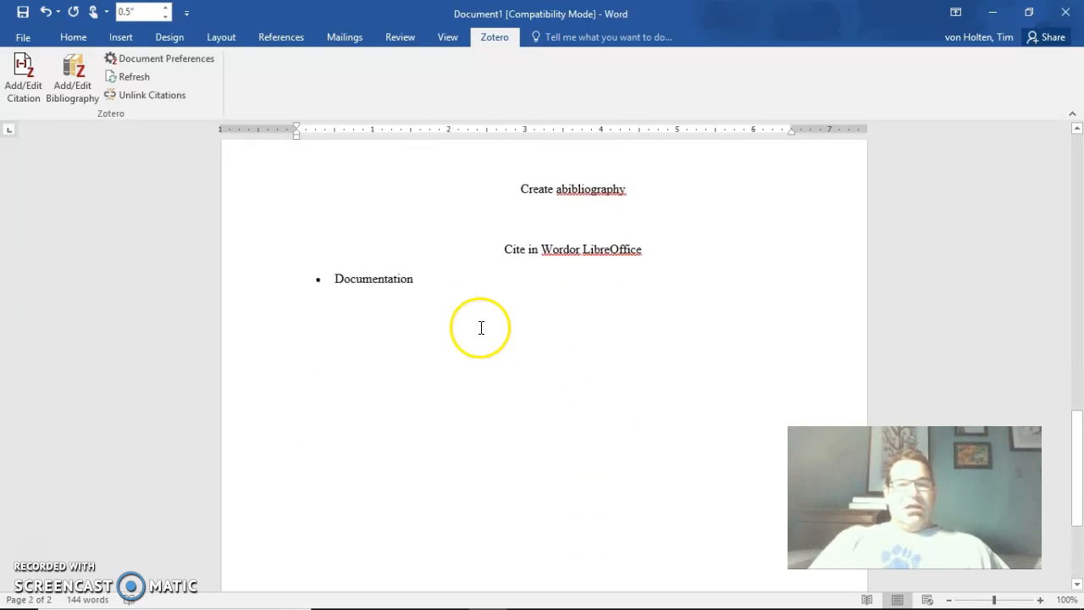
click(486, 289)
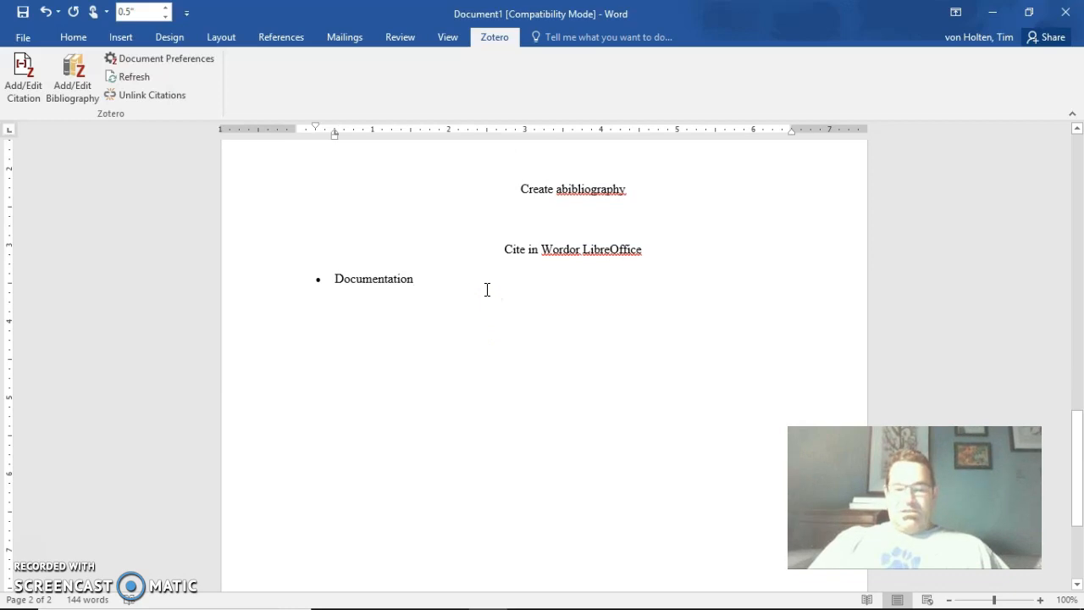
key(Return)
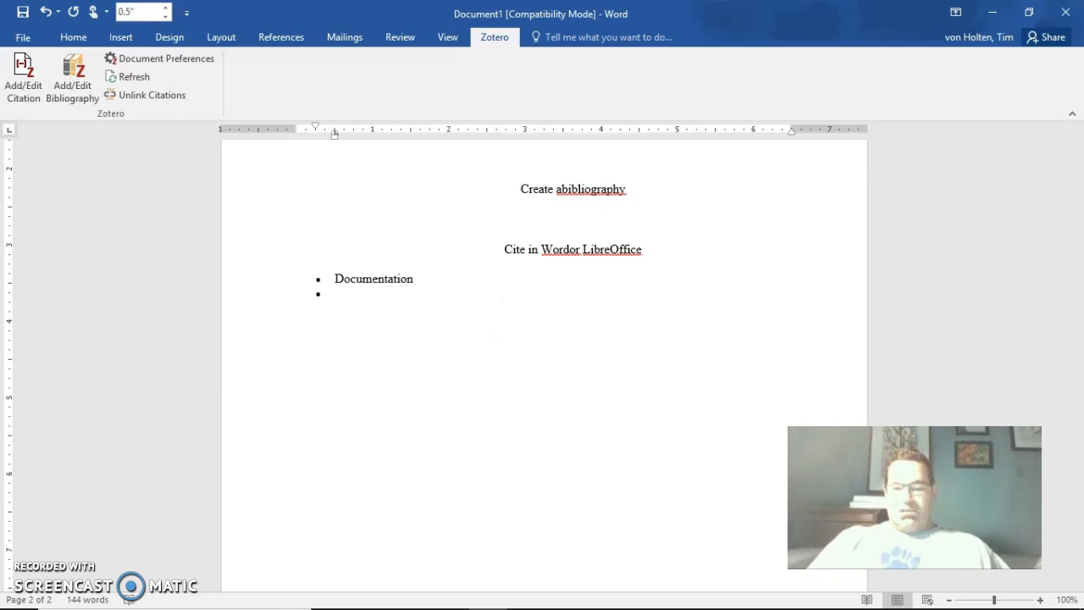
text(References)
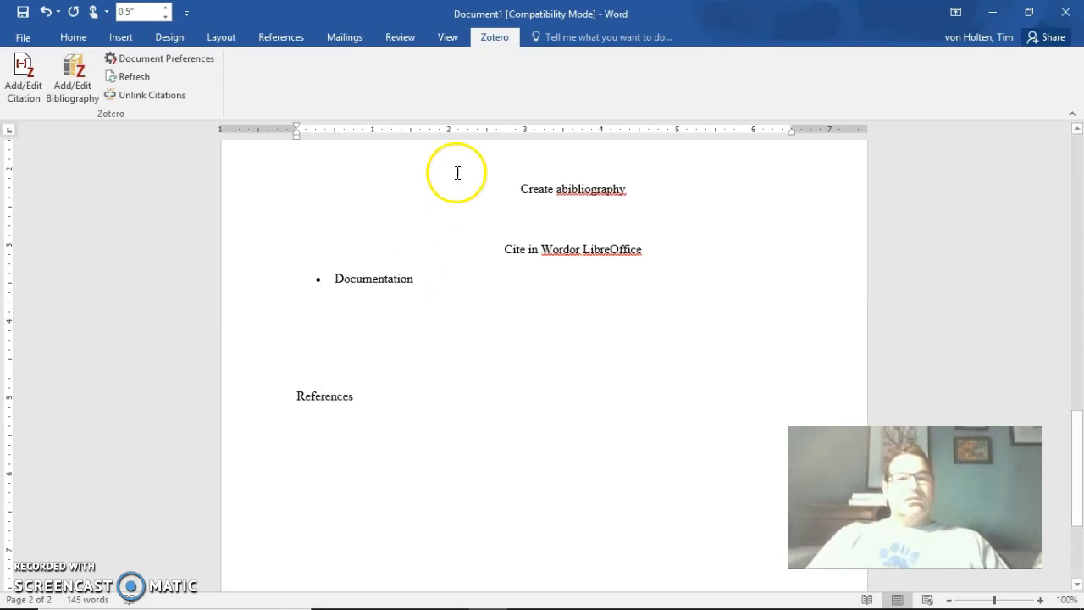
Step: Centre the References heading and insert the Zotero bibliography on a left-aligned line beneath it
click(74, 37)
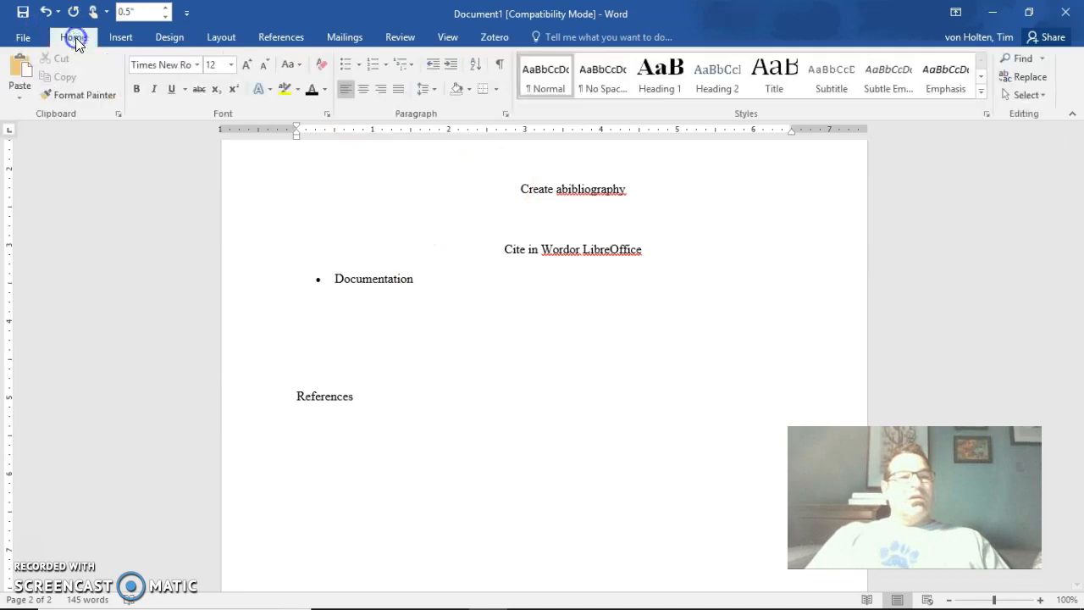
click(358, 92)
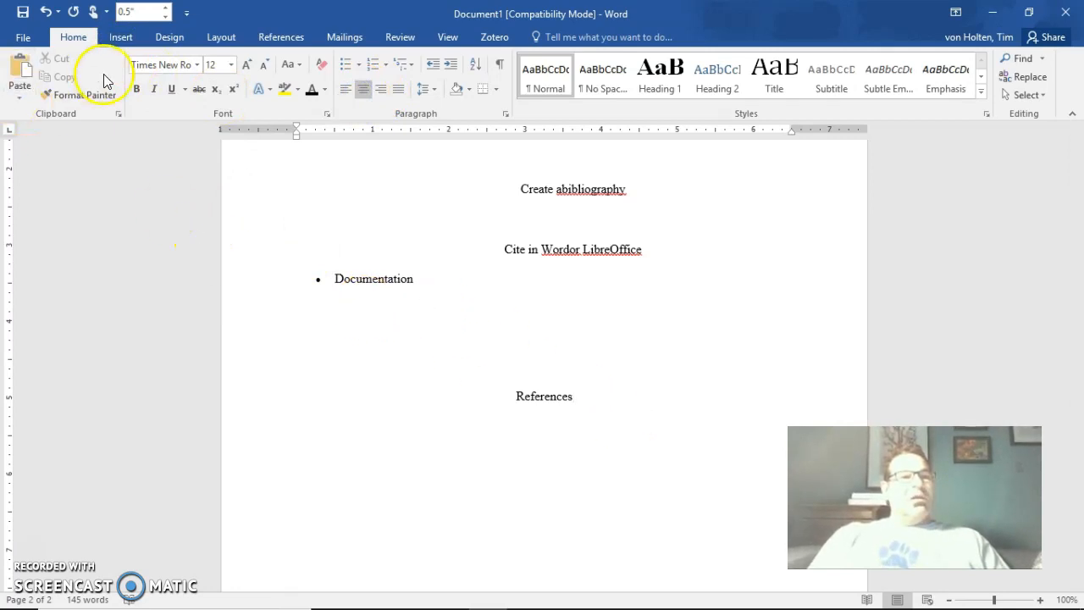
click(345, 88)
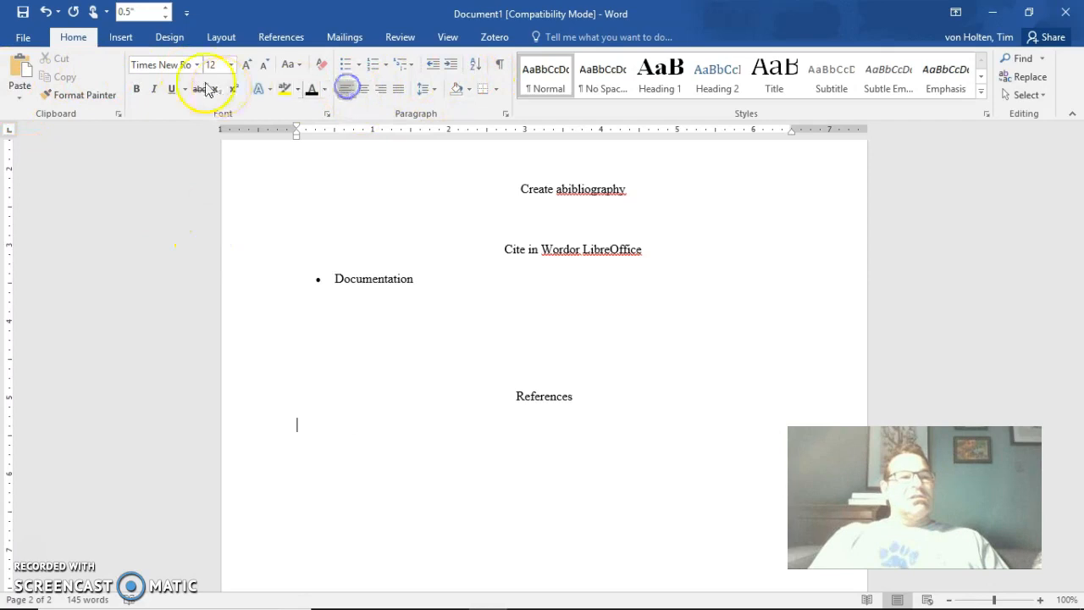
click(505, 38)
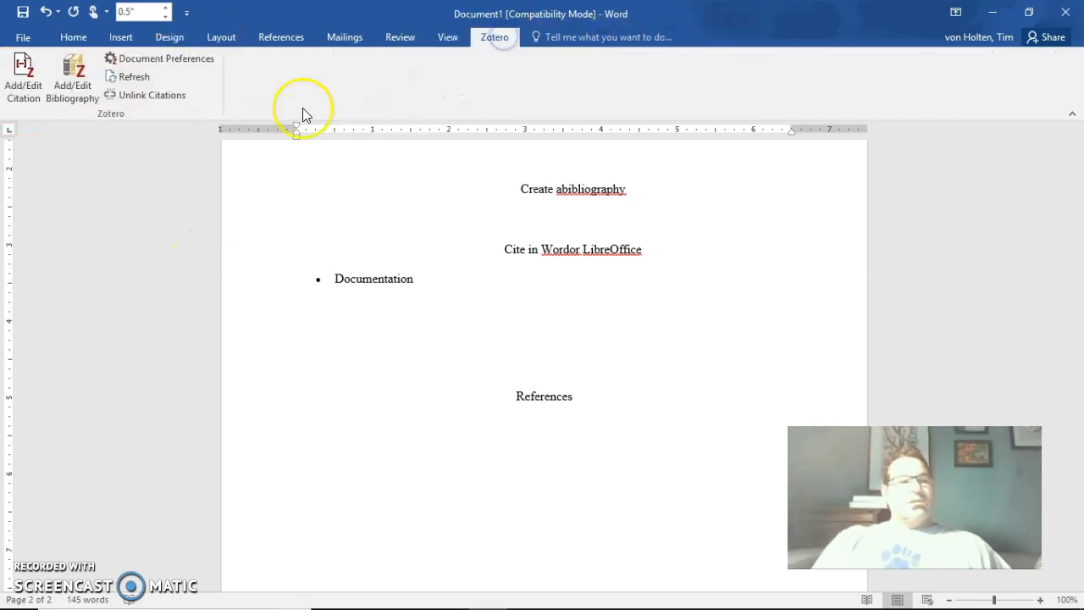
click(82, 82)
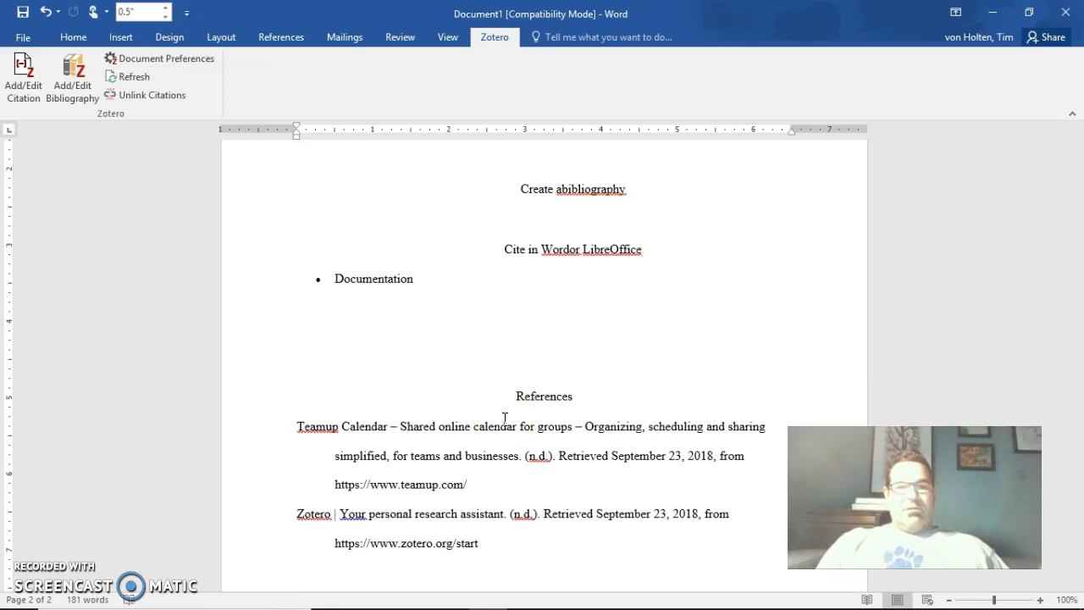
Step: Close the Word document and clear the text selection on the Zotero start page in the browser
click(1066, 16)
click(532, 330)
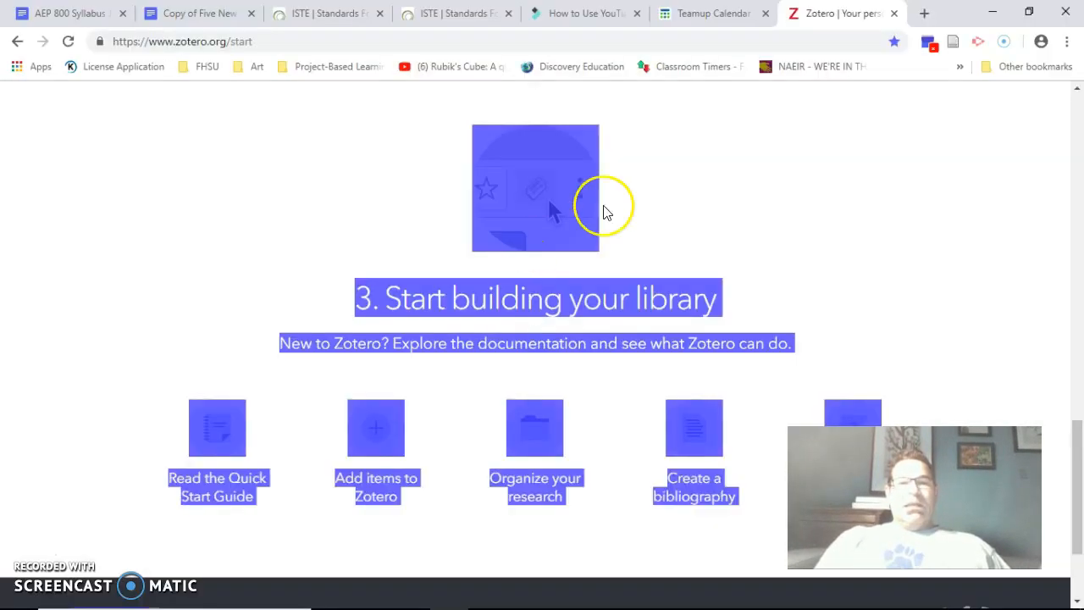
click(704, 212)
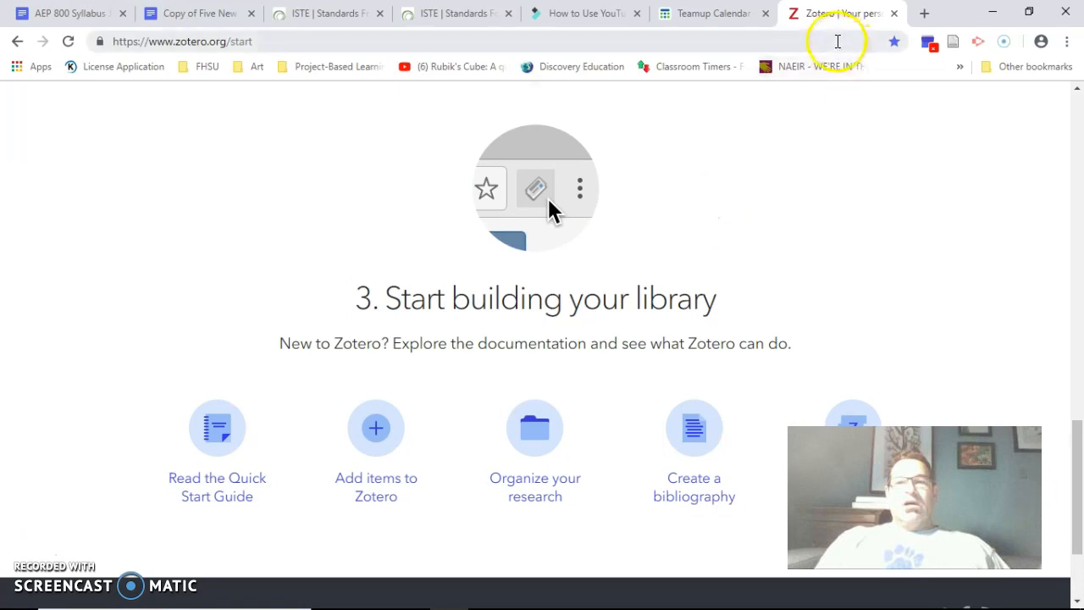
click(836, 41)
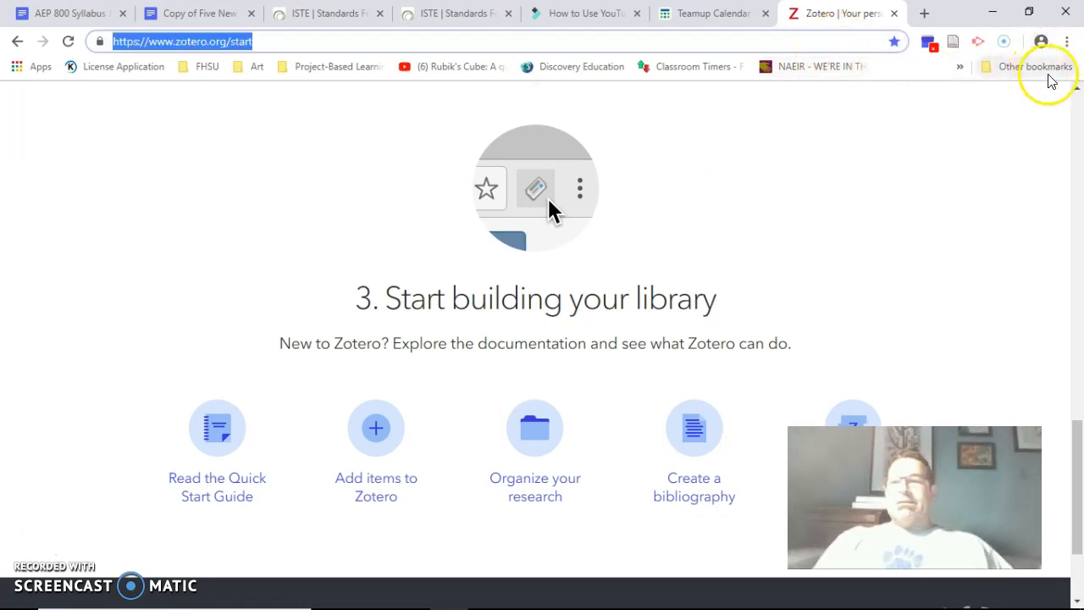
click(1042, 46)
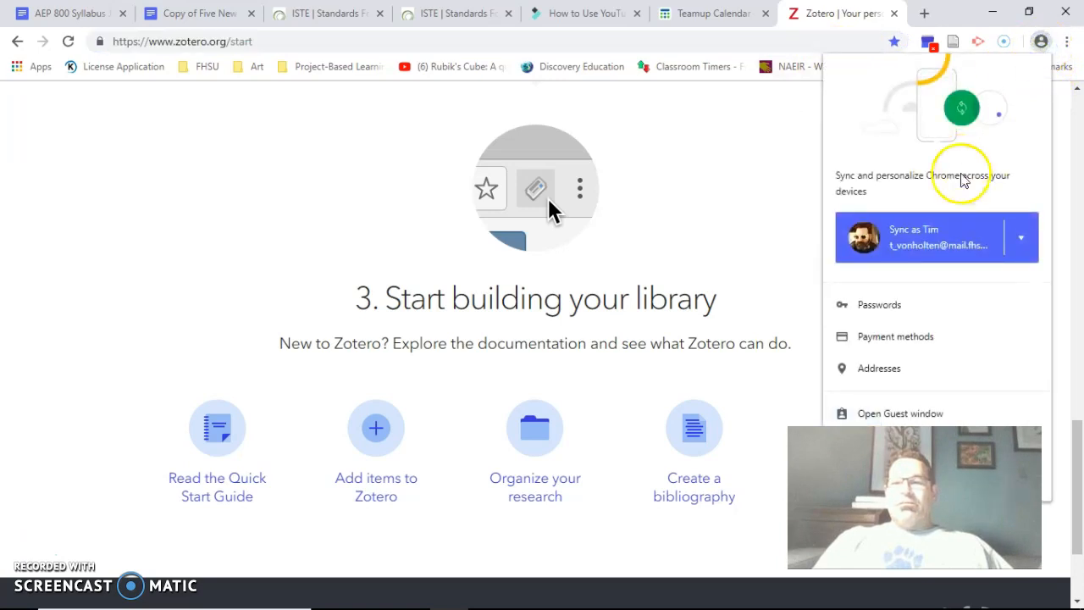
double_click(727, 116)
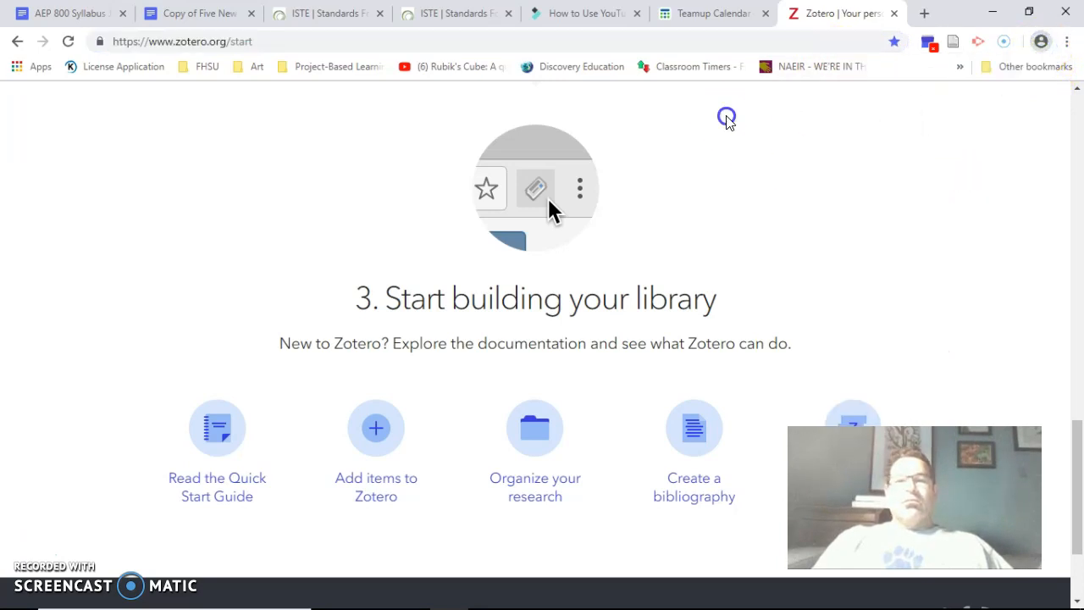
Step: Open Google Drive in the current browser tab and create a new blank Google Docs document
scroll(726, 116, up, 1)
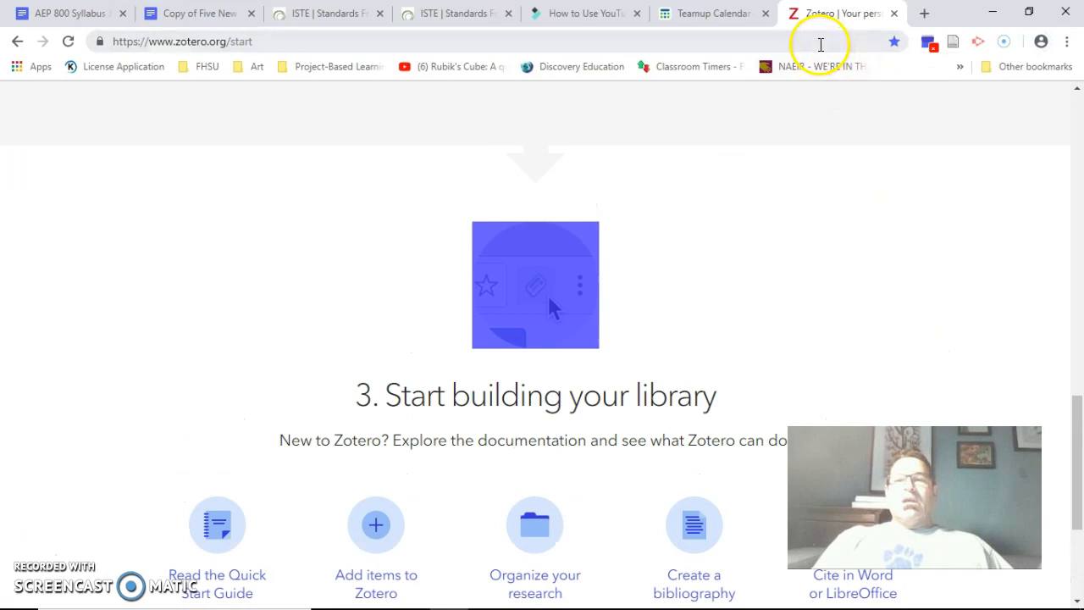
click(805, 41)
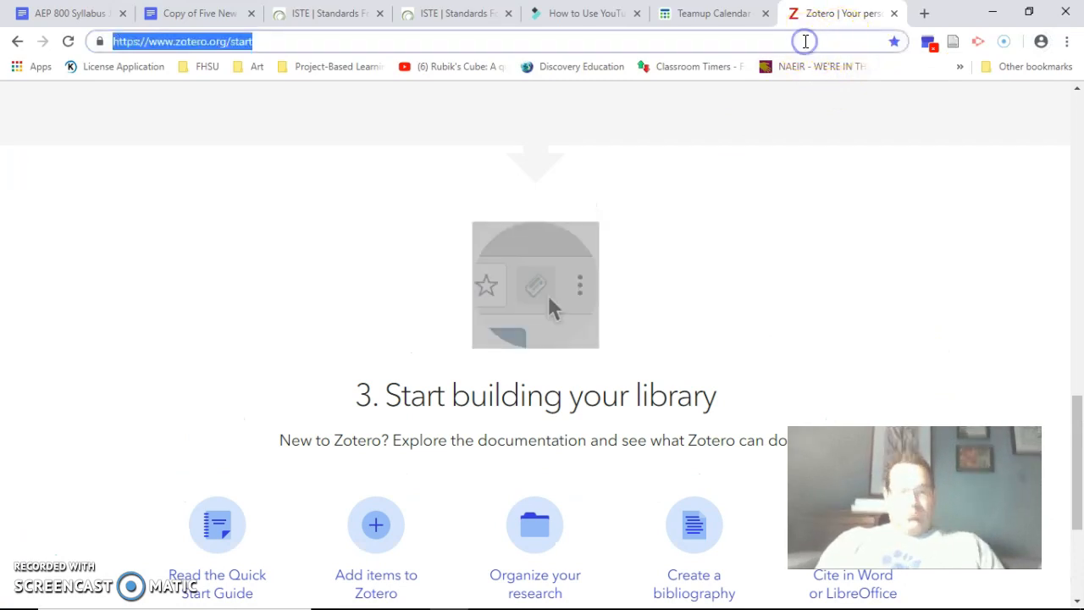
click(26, 66)
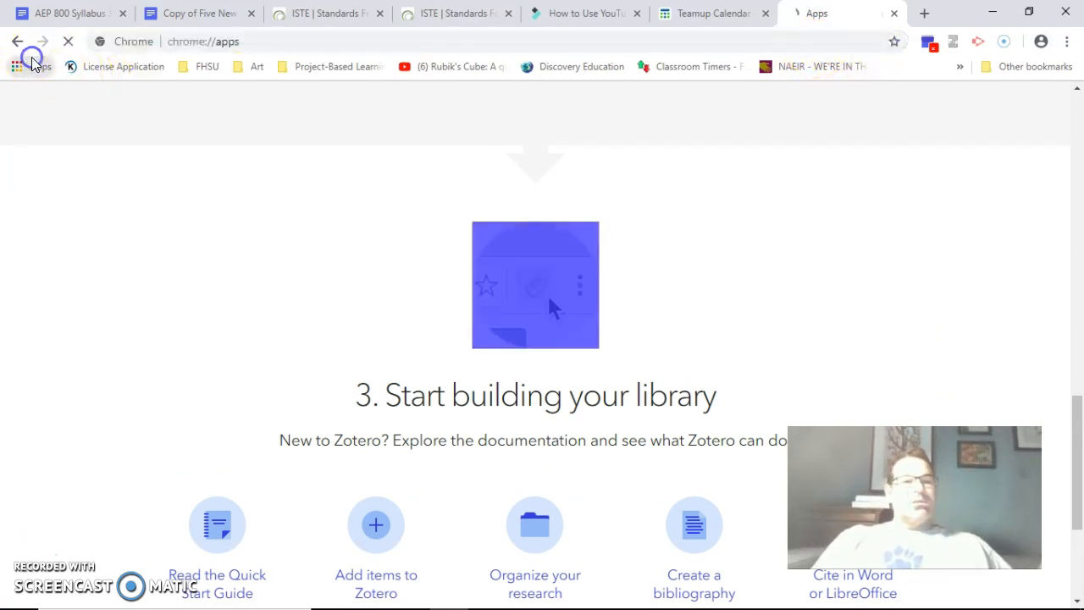
click(449, 282)
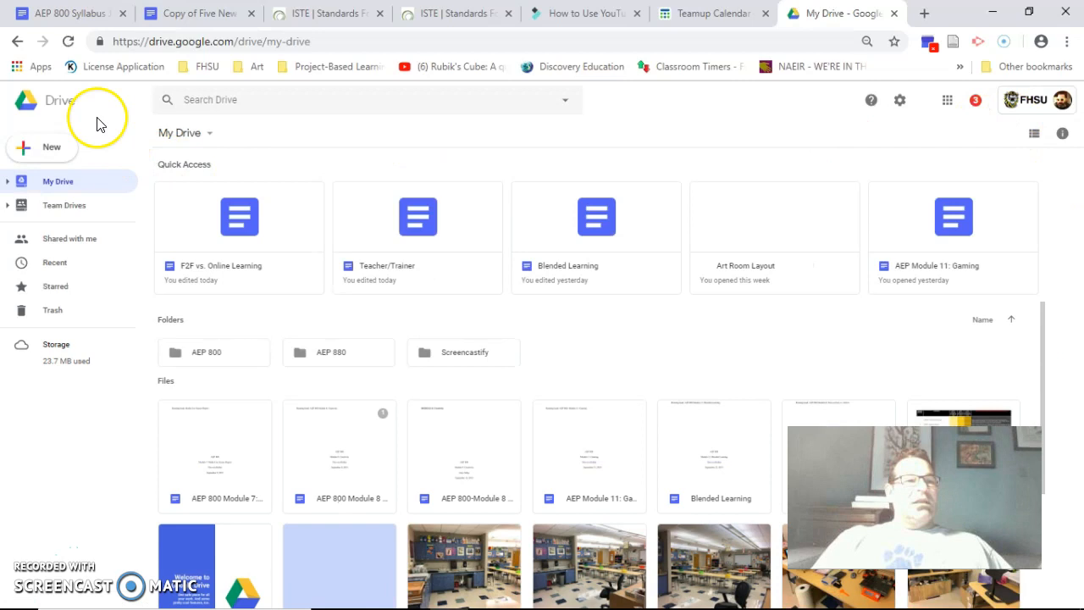
click(57, 105)
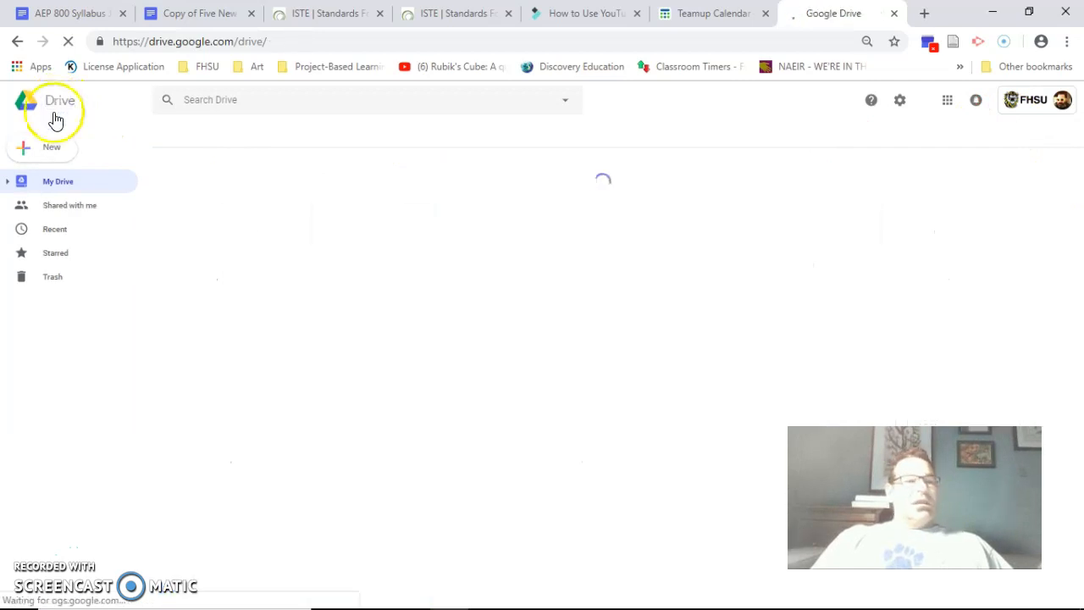
click(53, 160)
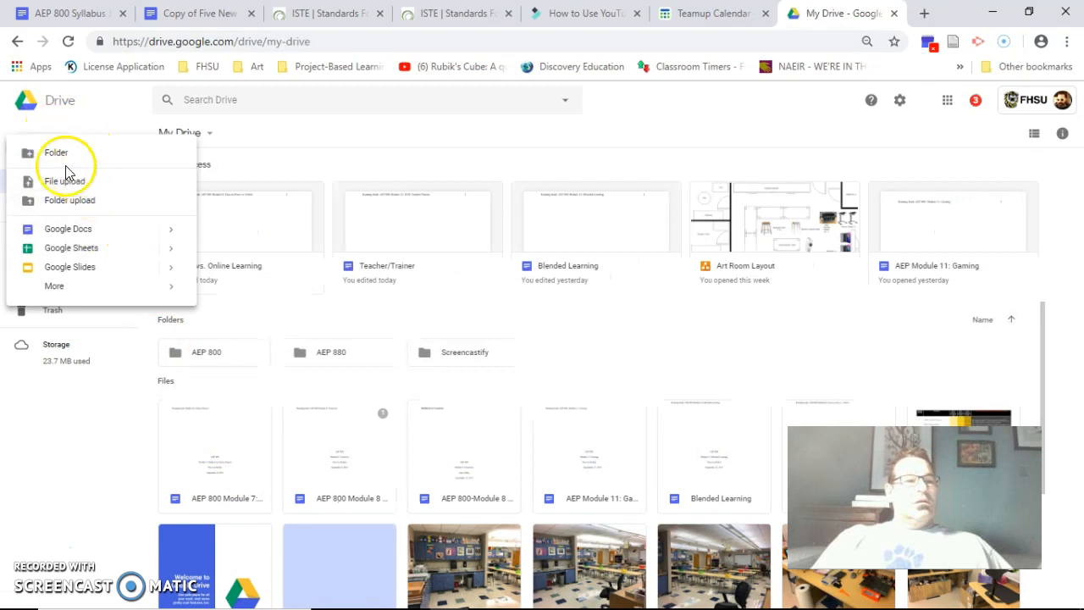
click(100, 235)
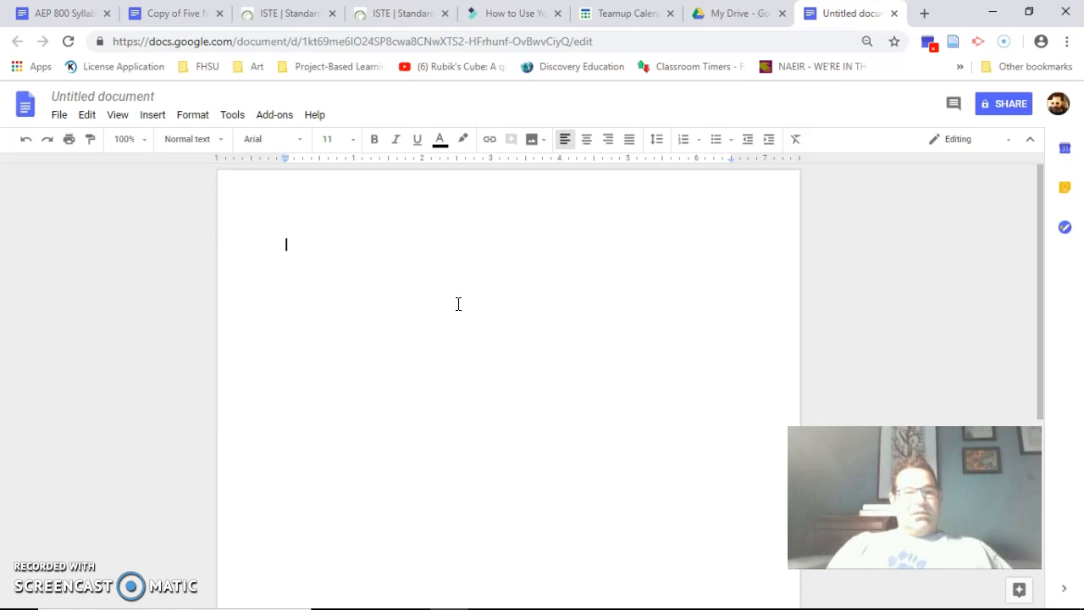
Step: Open the "Blended Learning" document from My Drive
key(ctrl+v)
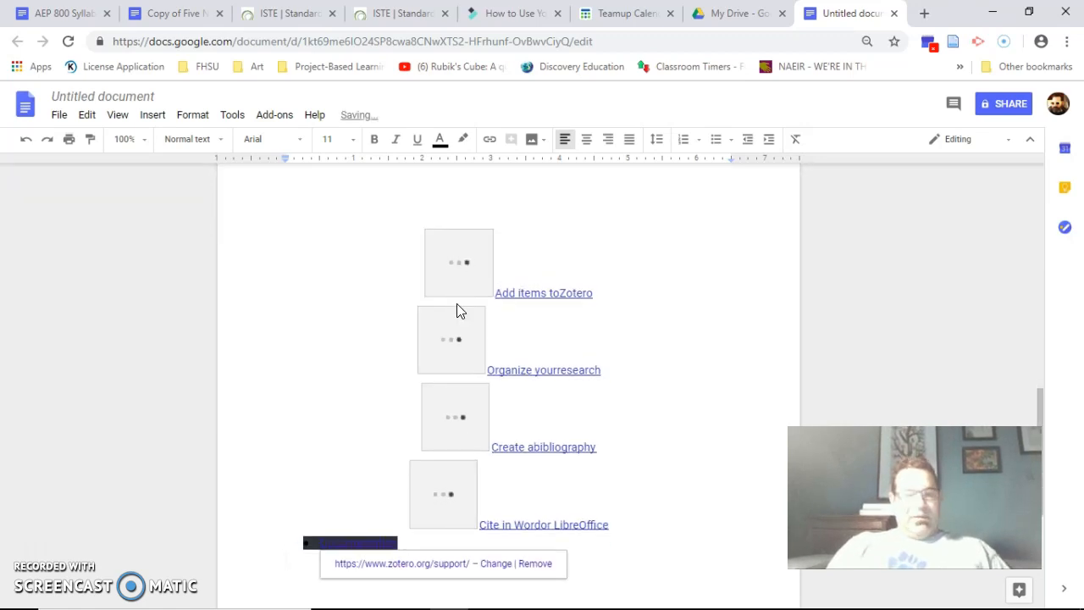
click(56, 114)
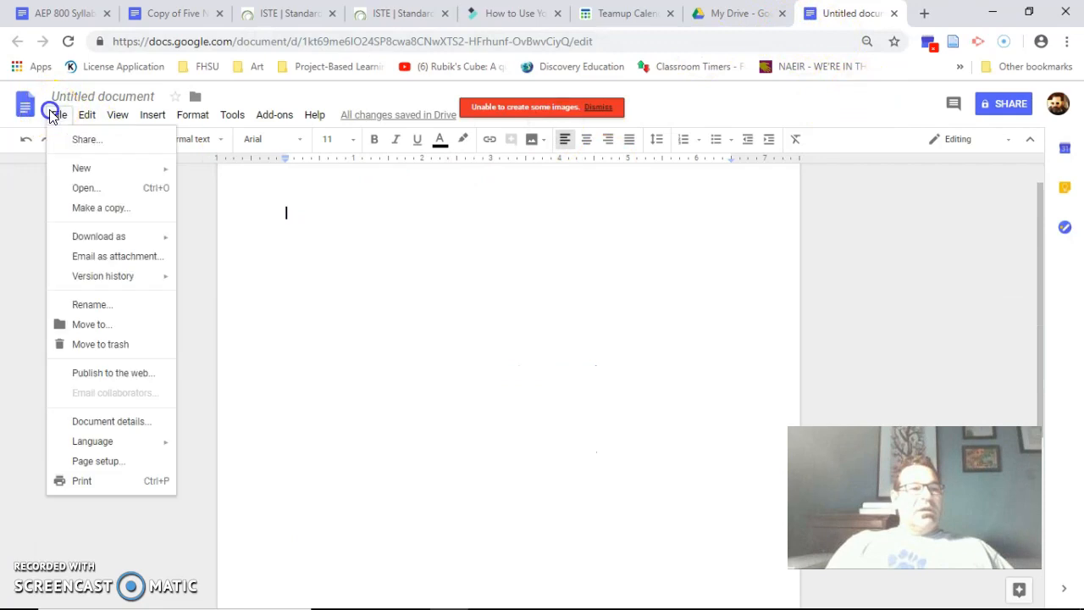
click(84, 189)
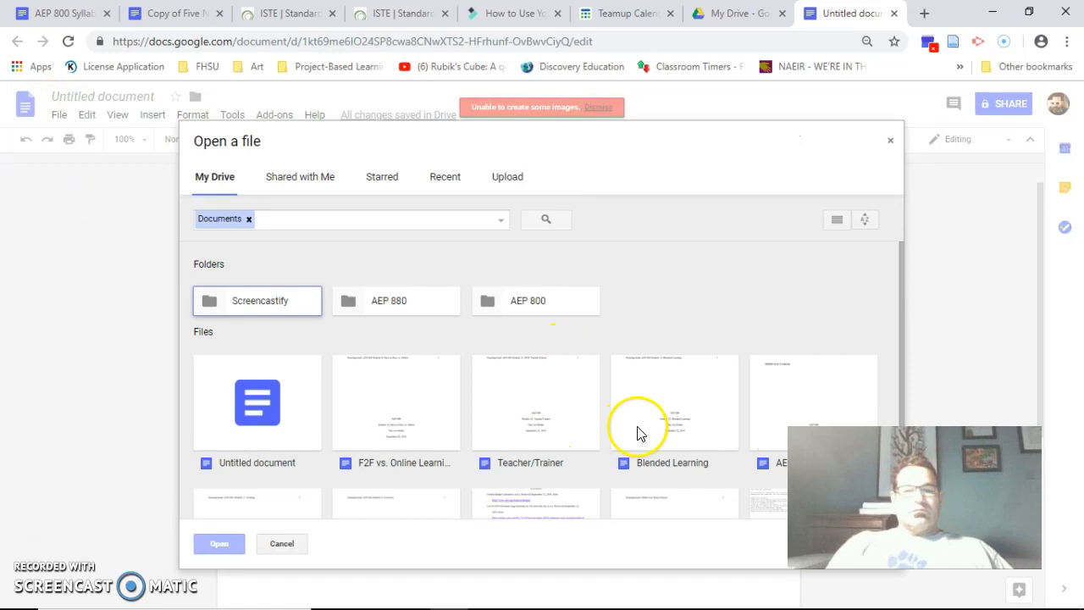
double_click(674, 419)
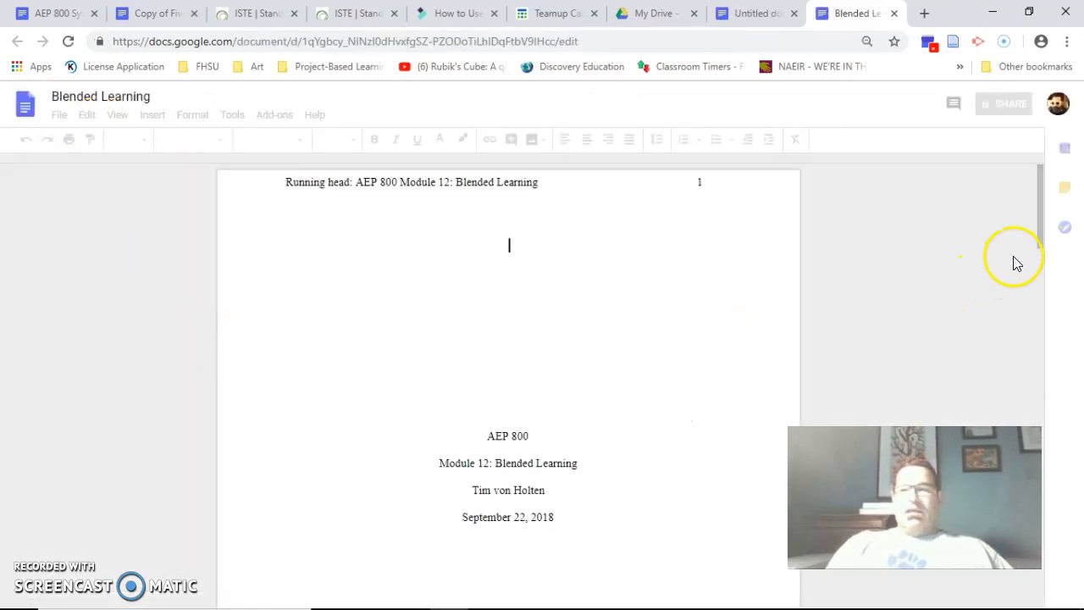
Step: Copy the entire content of the Blended Learning document into the untitled document
click(530, 468)
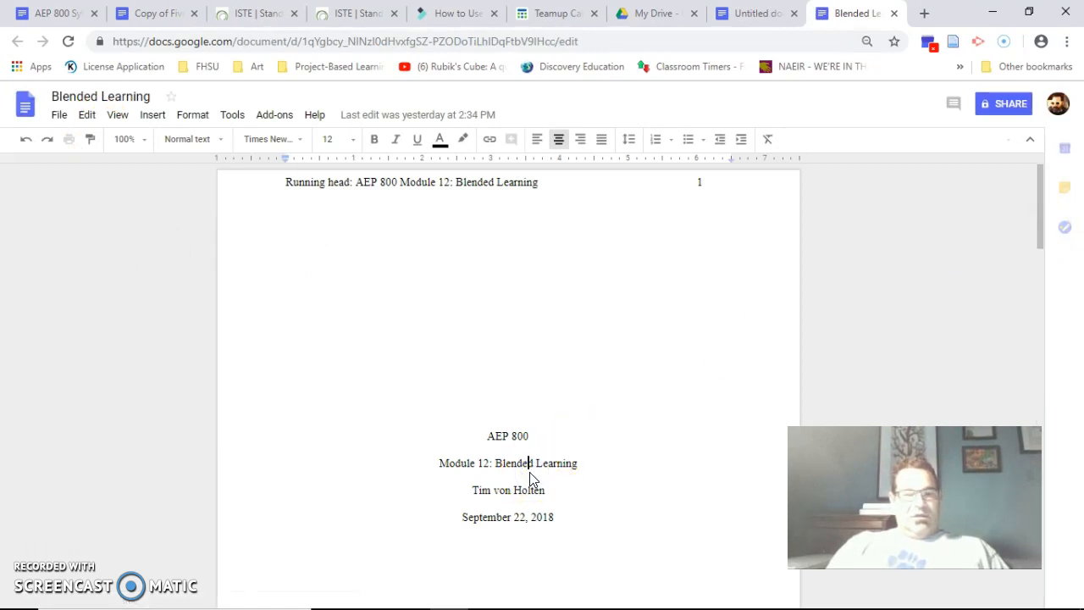
key(ctrl+a)
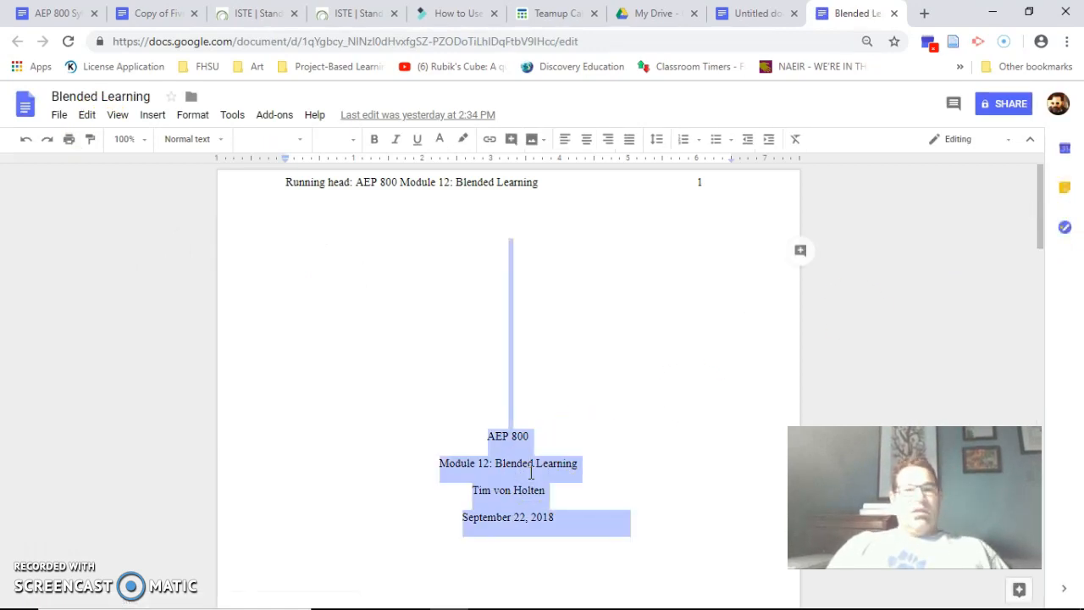
click(752, 13)
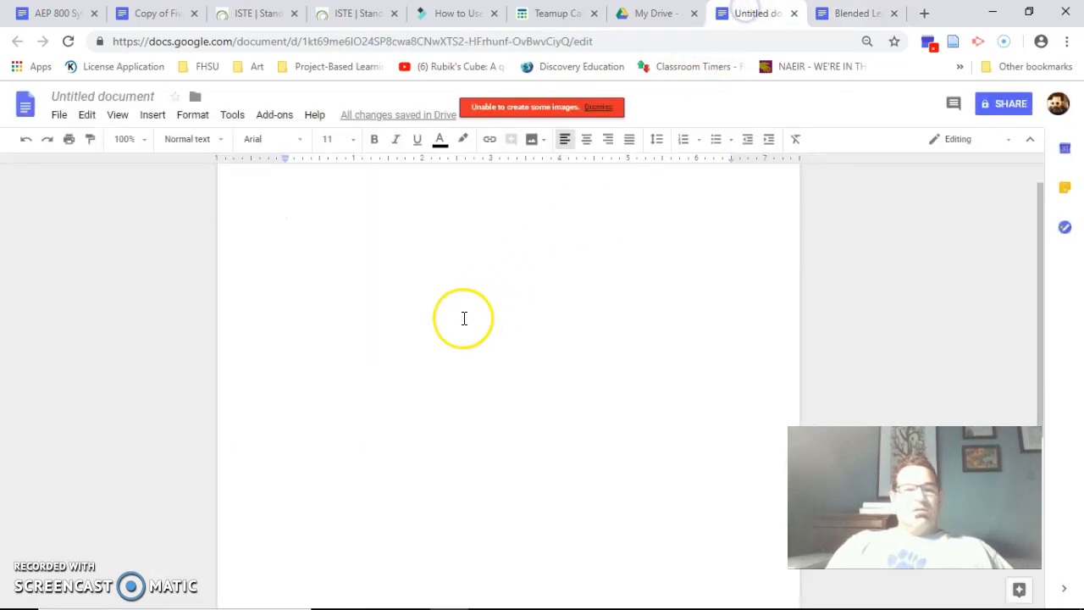
key(ctrl+v)
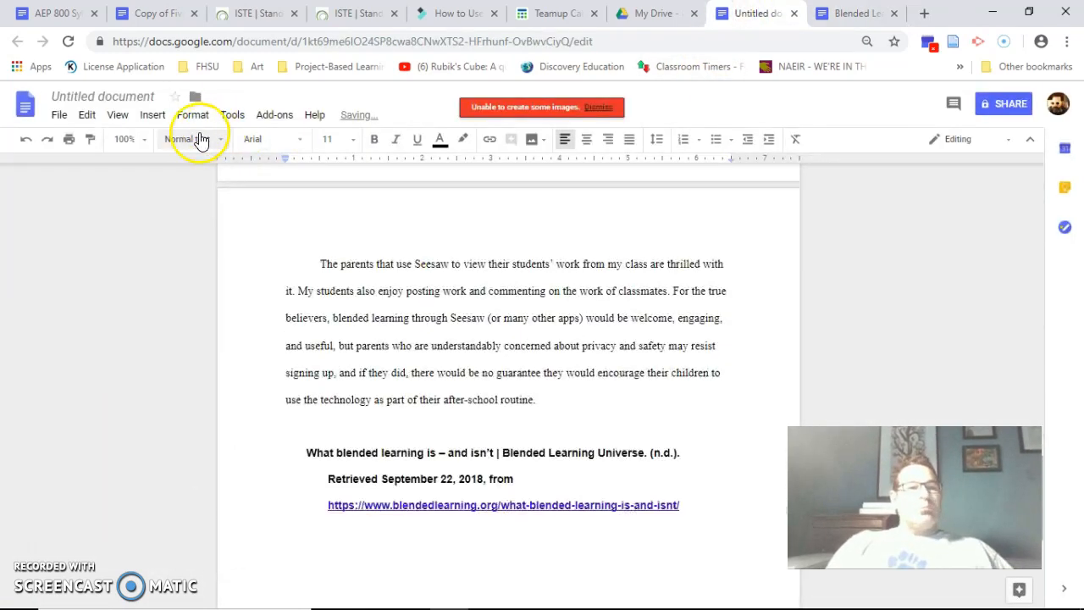
Step: Rename the untitled document as "zotero test"
click(130, 95)
text(zotero test)
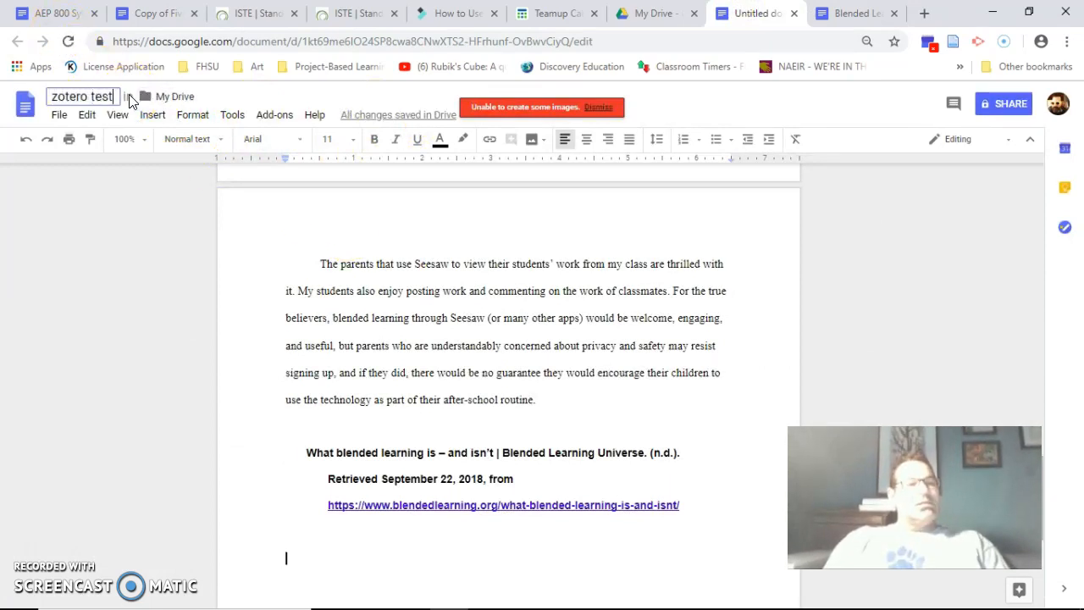
click(161, 290)
click(491, 310)
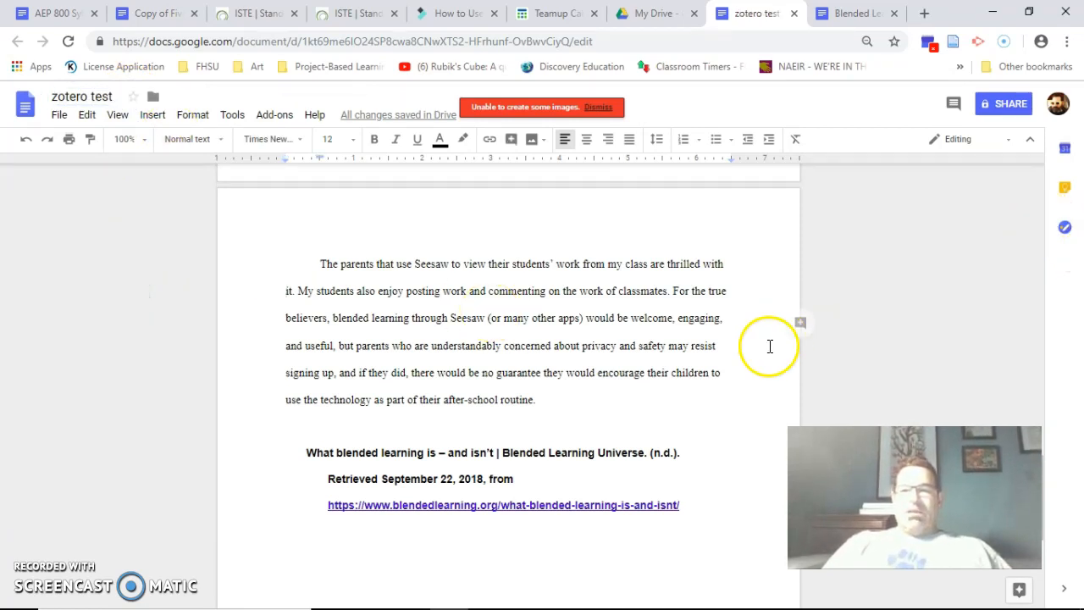
Step: Delete everything after "able to sign up" through the end of the zotero test document, and close the Blended Learning document
scroll(798, 331, down, 4)
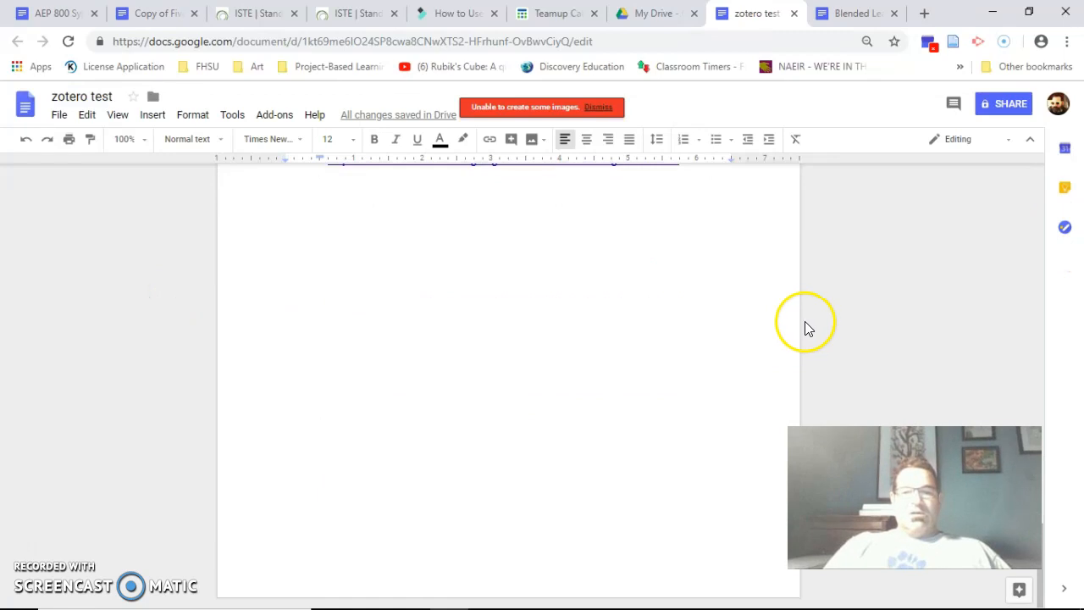
scroll(646, 460, up, 2)
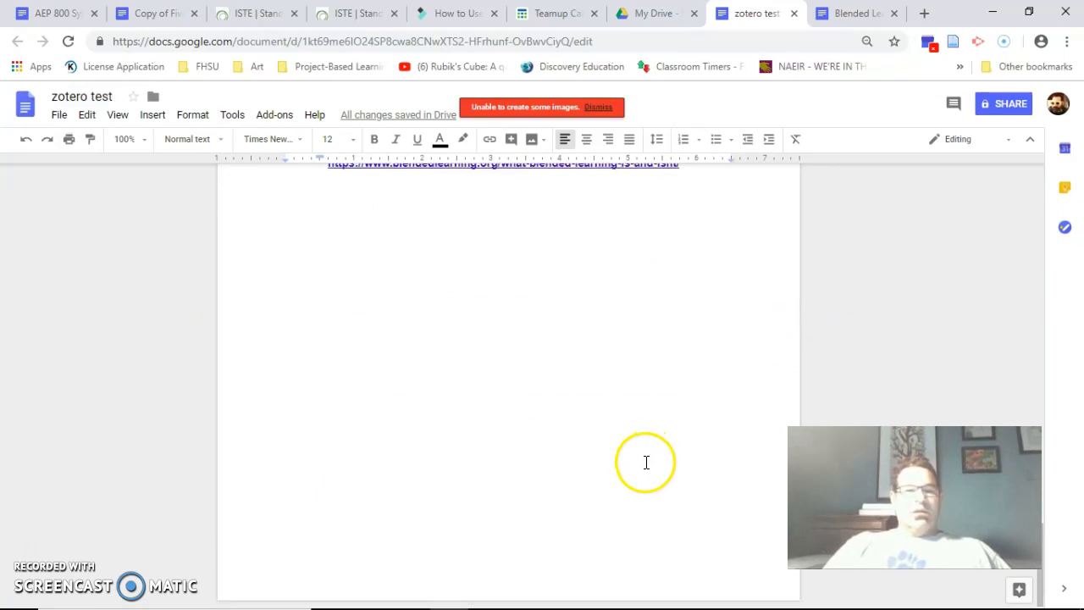
drag(700, 259, 116, 181)
drag(125, 203, 152, 438)
key(BackSpace)
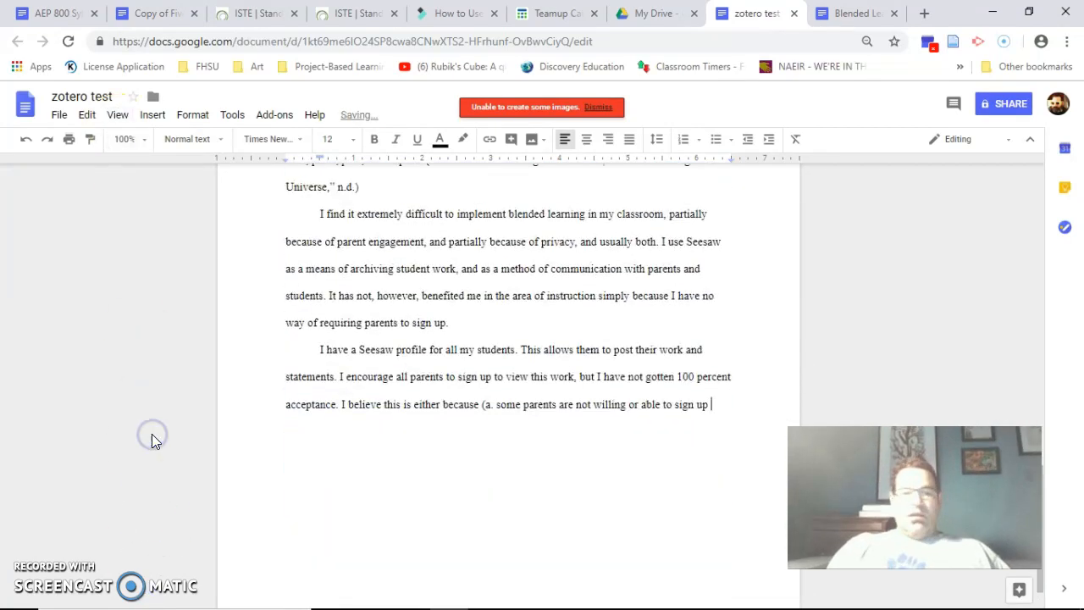
click(894, 14)
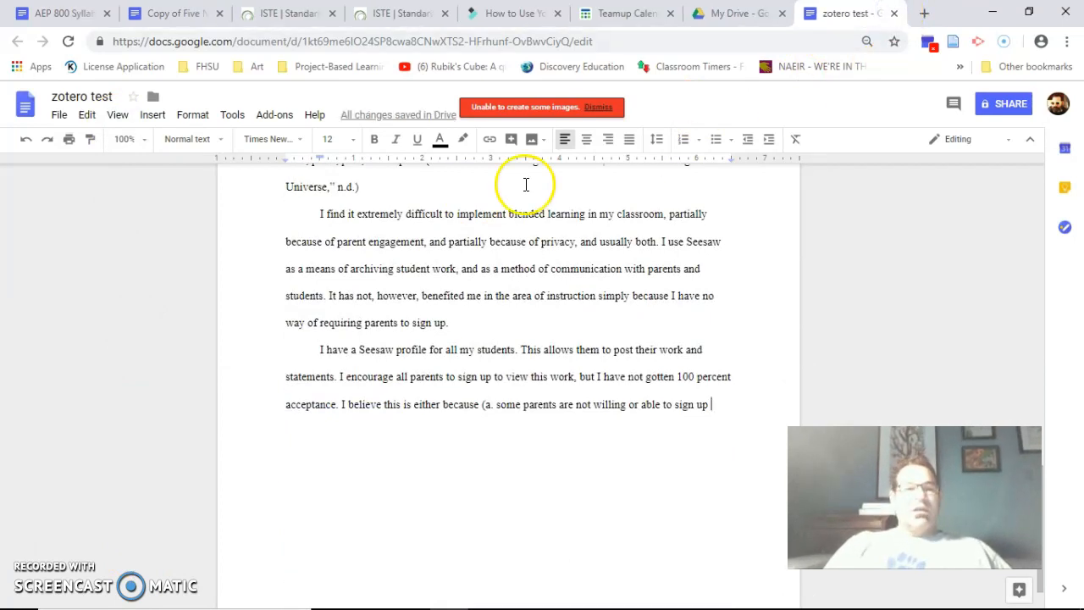
Step: Bring up the Zotero library and arrange it side by side with a reduced browser window showing the zotero test document
scroll(498, 282, up, 3)
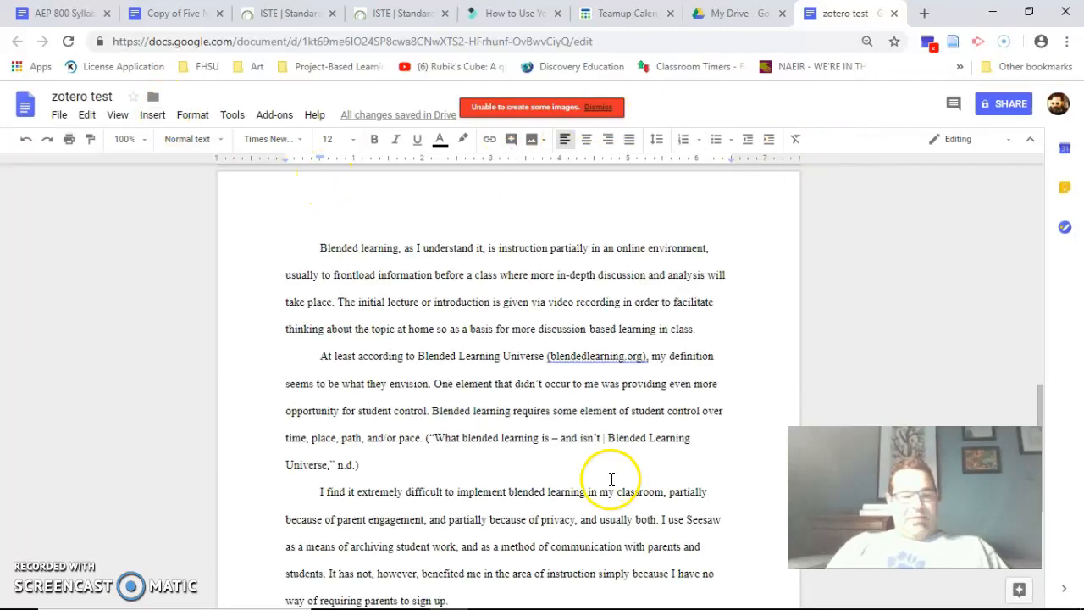
key(alt+Tab)
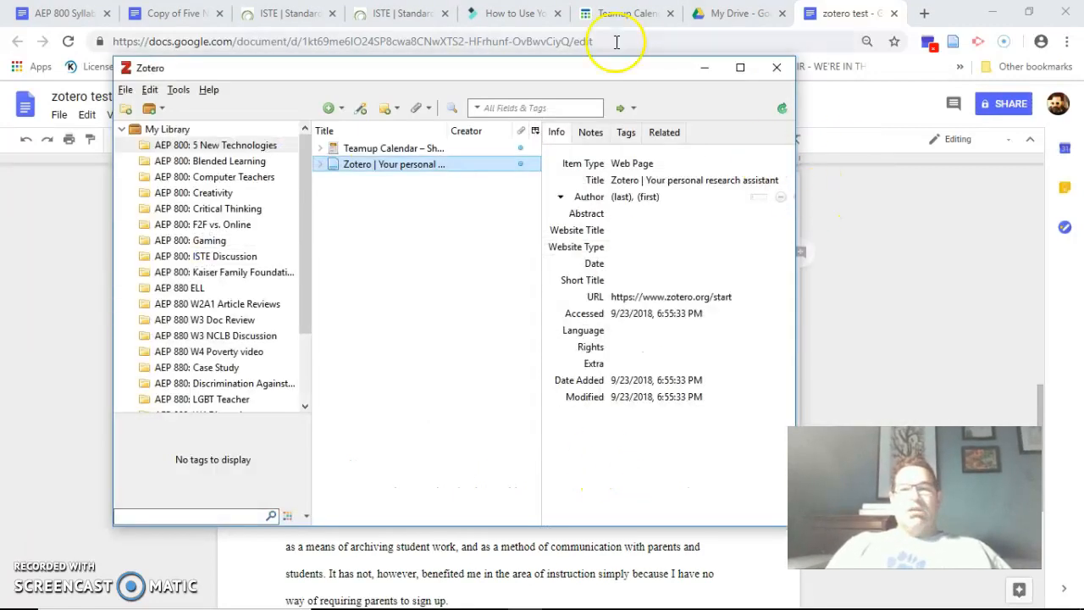
drag(508, 76, 421, 76)
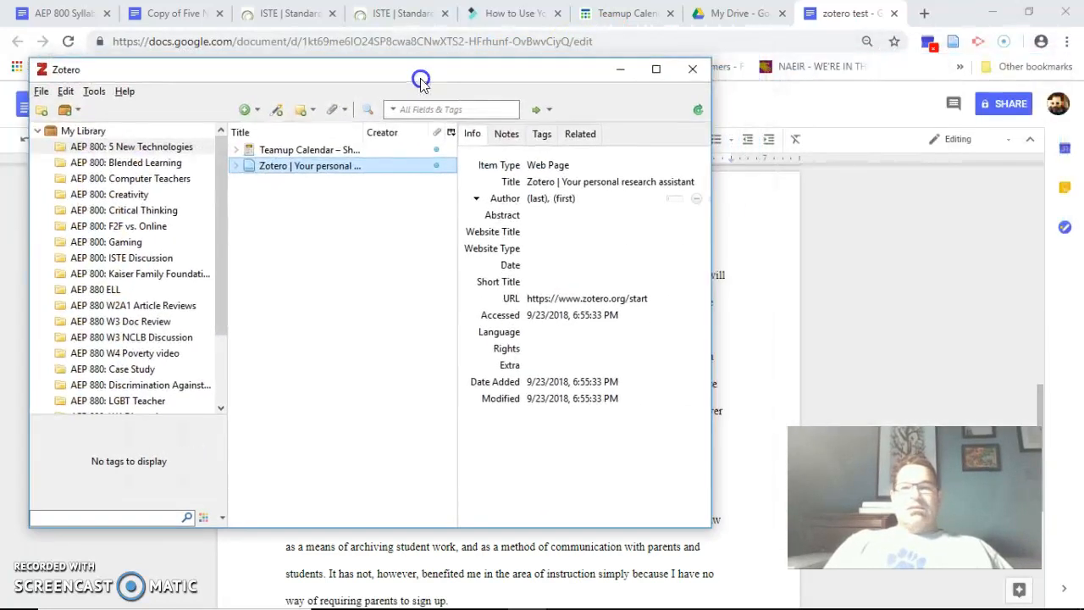
click(1028, 12)
drag(229, 20, 765, 3)
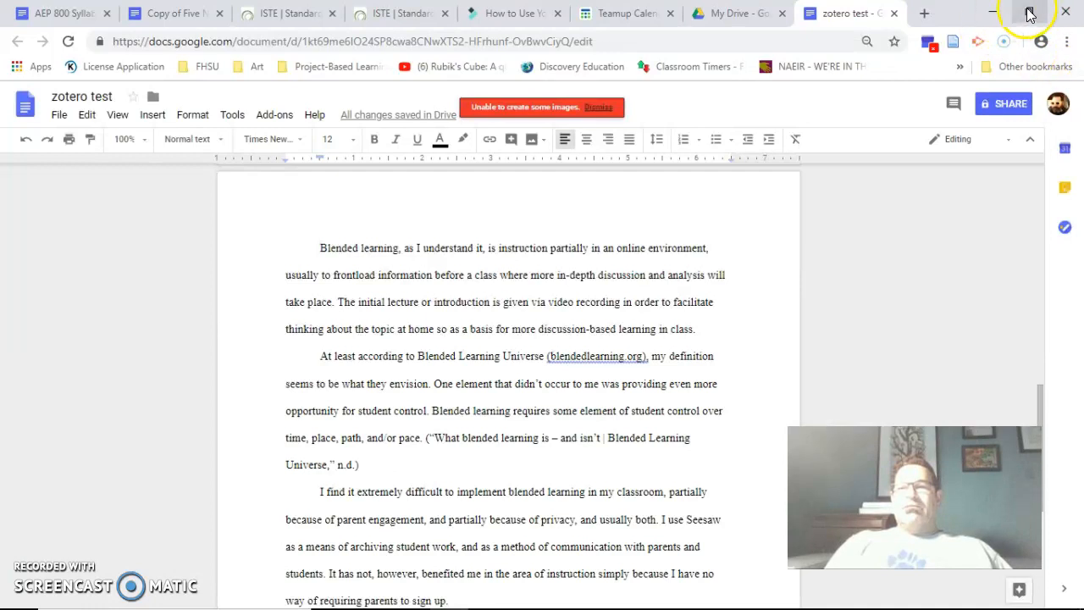
click(1029, 15)
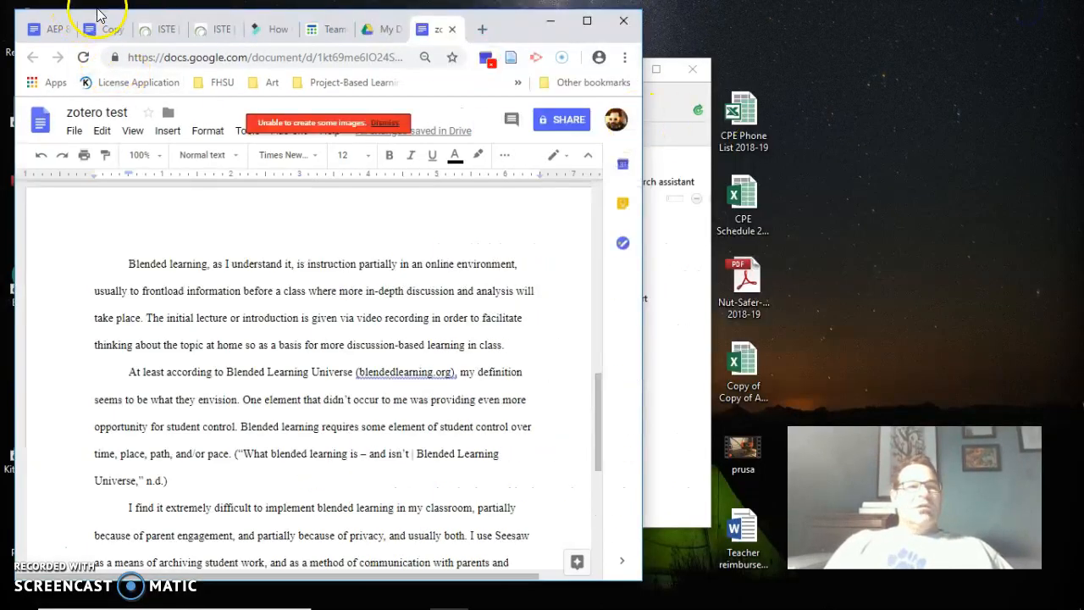
drag(98, 16, 534, 38)
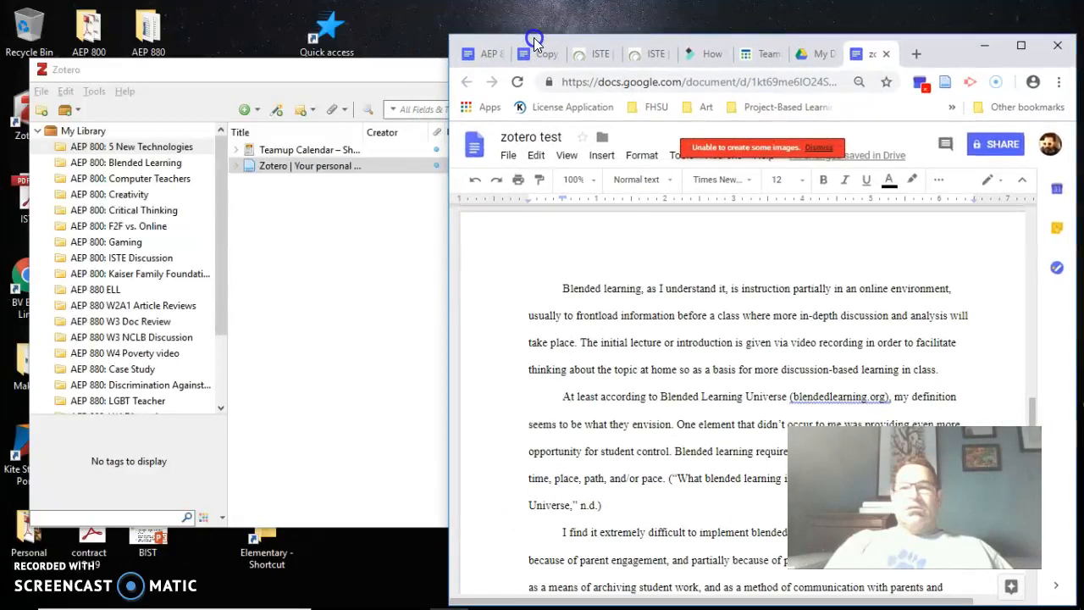
Step: Insert the Teamup Calendar citation from Zotero after "in-dept" in the first Blended learning paragraph, with a space before the citation
click(259, 193)
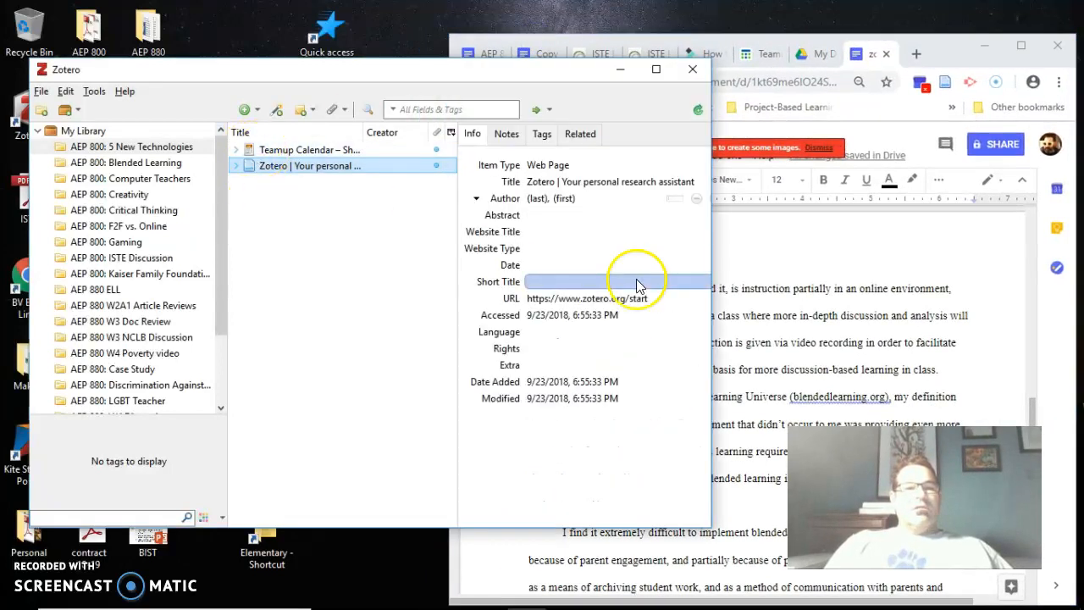
click(776, 301)
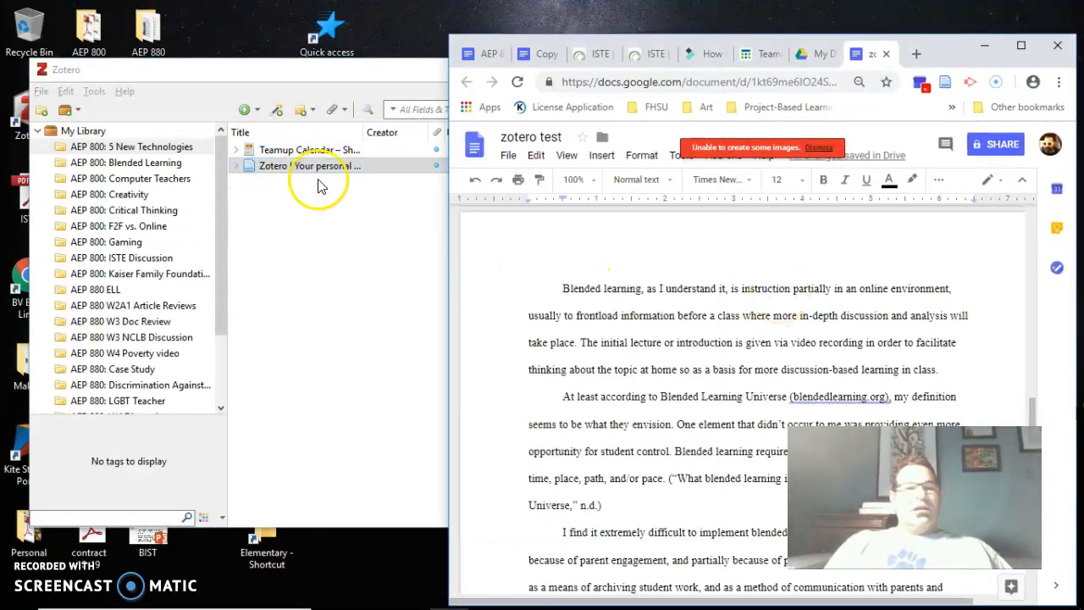
click(259, 155)
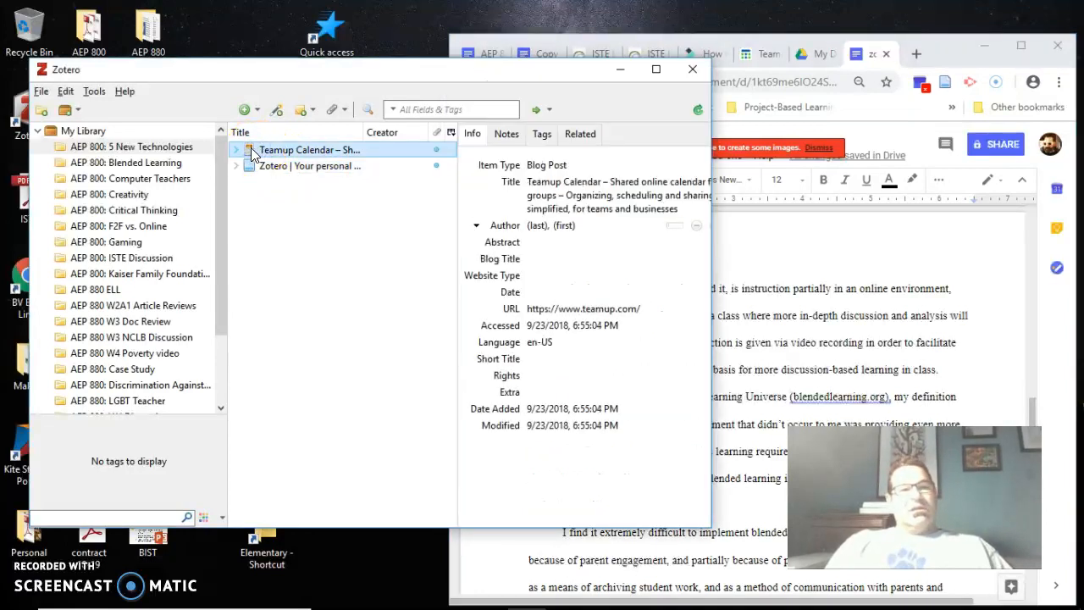
drag(250, 153, 834, 316)
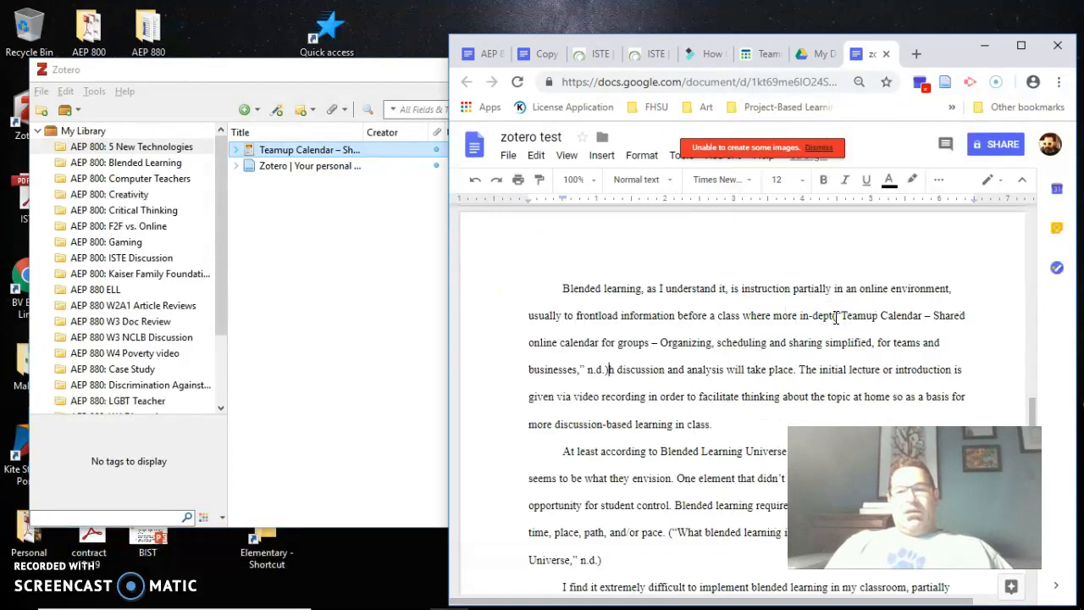
text(")
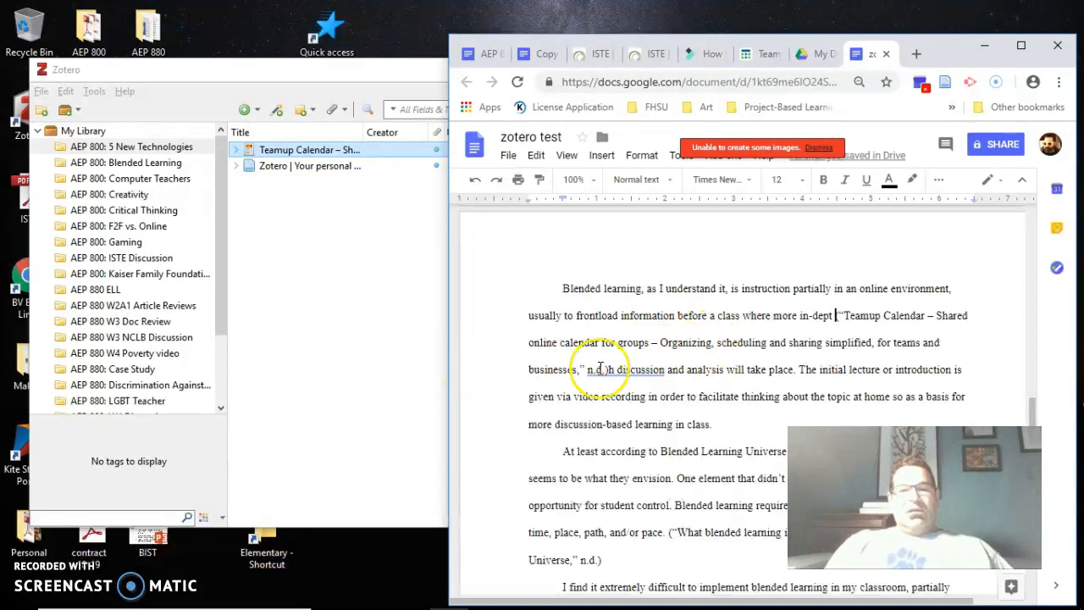
text(()
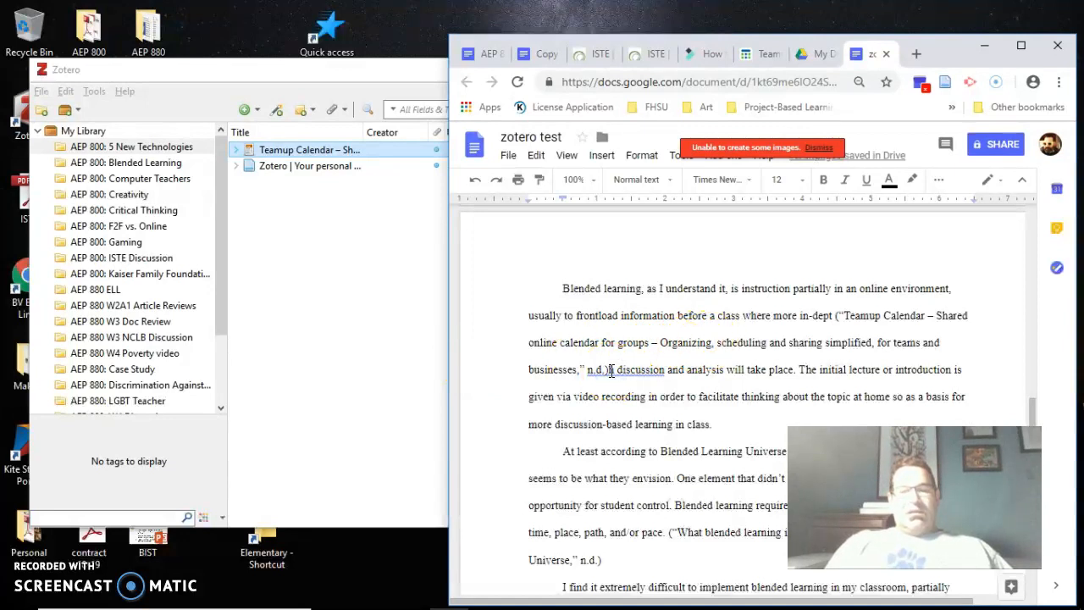
Step: Add the line "Refererences" below the document's last paragraph and insert the Teamup Calendar reference entry from Zotero beneath it
click(1032, 418)
drag(1031, 420, 1032, 525)
click(643, 493)
key(Return)
text(refer)
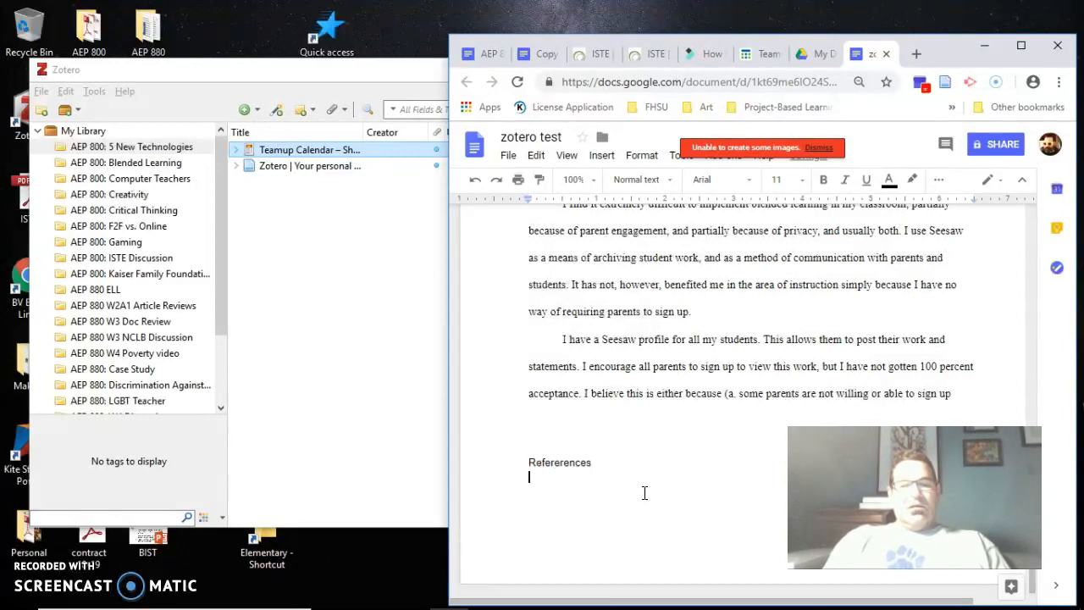
click(250, 156)
drag(249, 157, 541, 560)
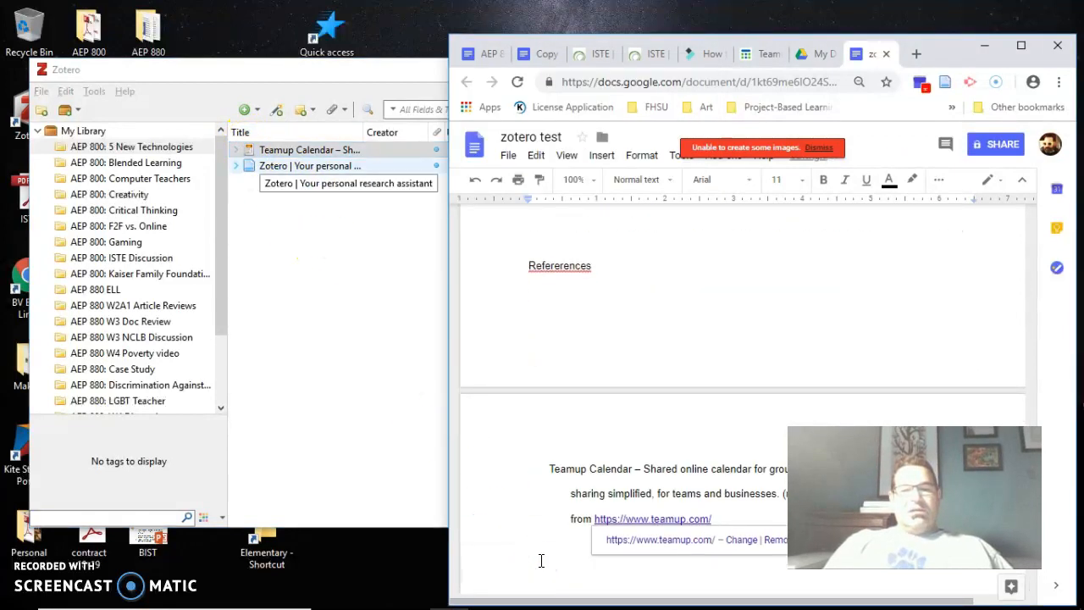
Step: Move the "Refererences" heading onto the following page with a page break, directly above the Teamup Calendar reference entry
click(509, 471)
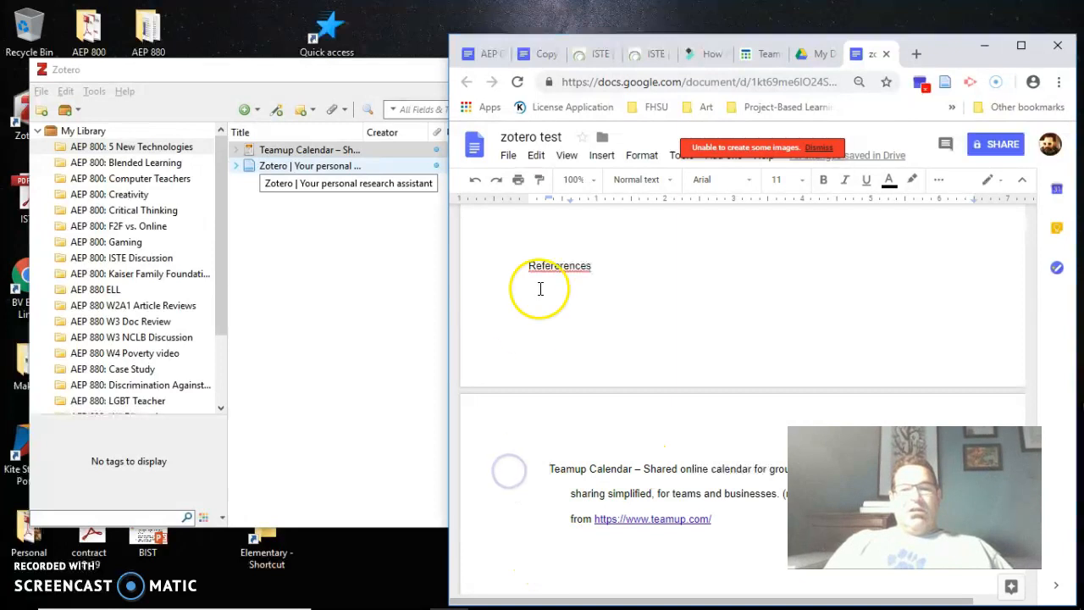
click(509, 268)
key(Return)
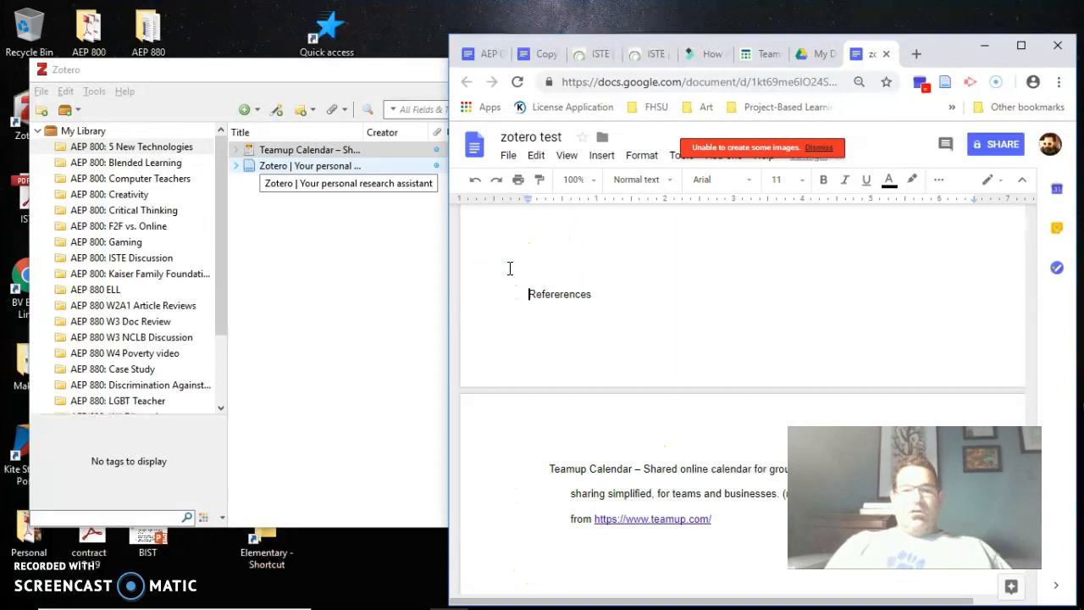
key(ctrl+Return)
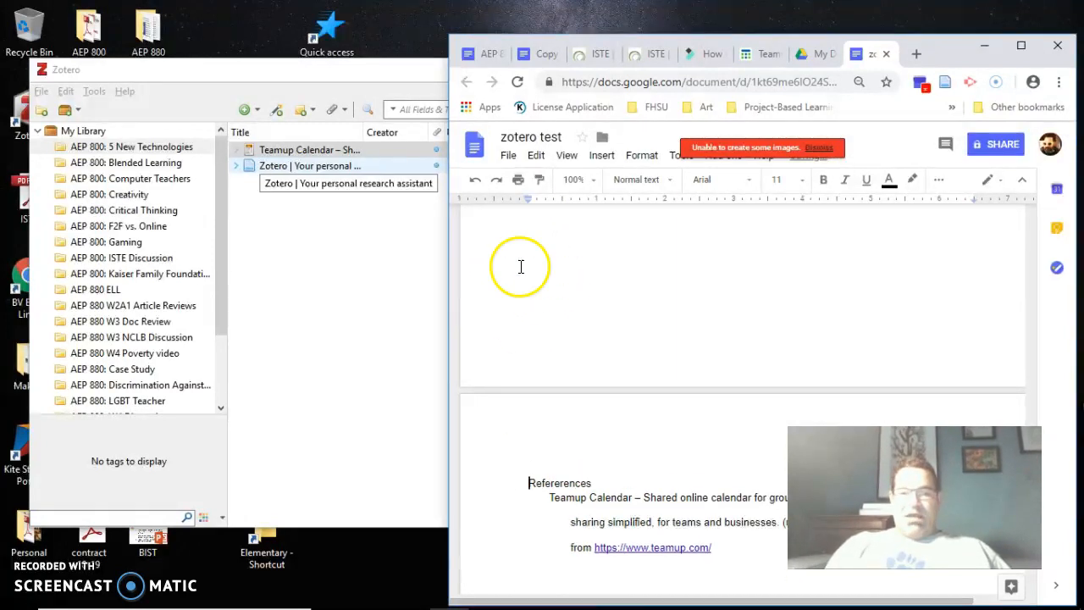
scroll(675, 467, down, 1)
scroll(675, 460, down, 1)
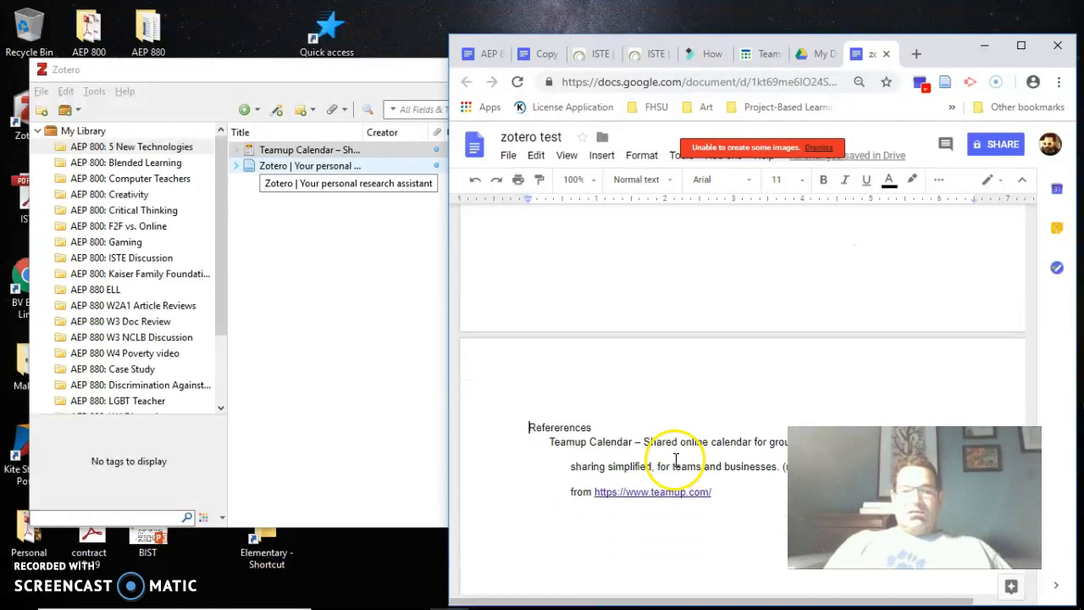
Step: Insert the Zotero website's reference entry from Zotero below the Teamup Calendar entry, and add a blank line under the "Refererences" heading
click(733, 488)
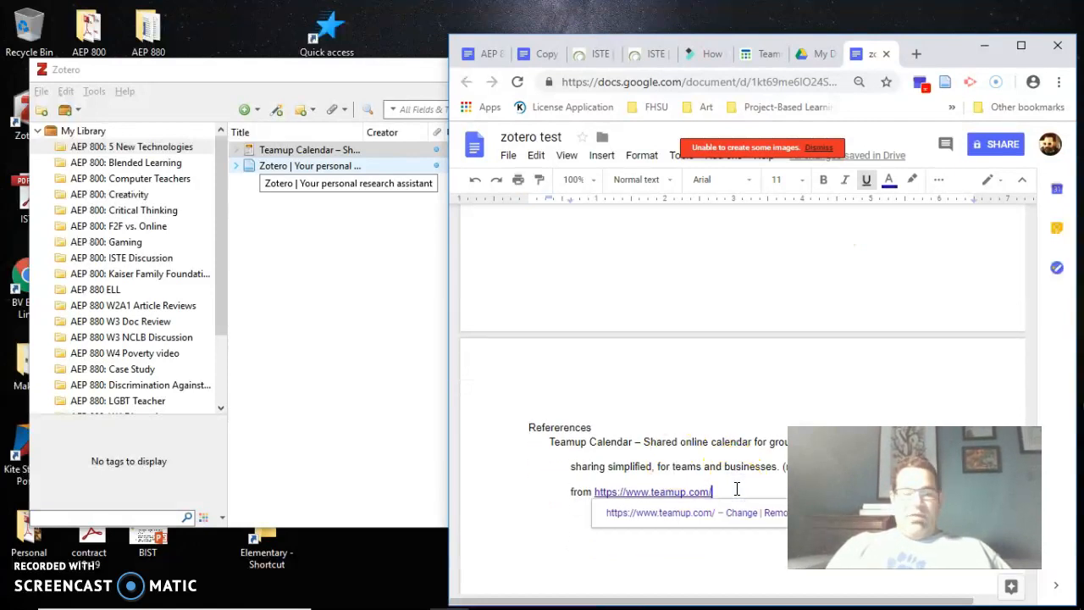
key(Return)
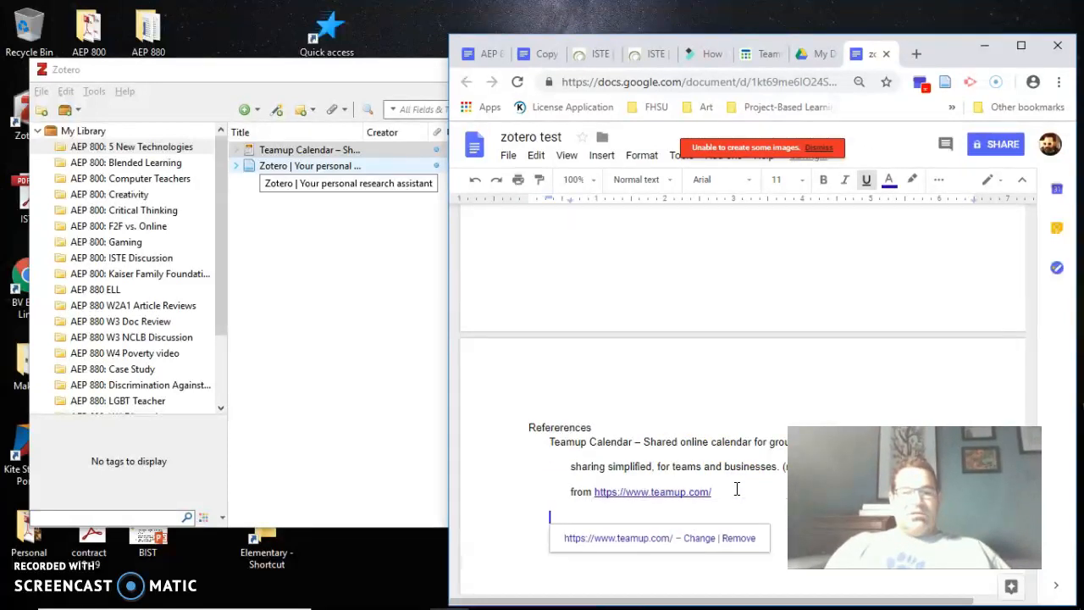
click(252, 167)
drag(251, 167, 545, 575)
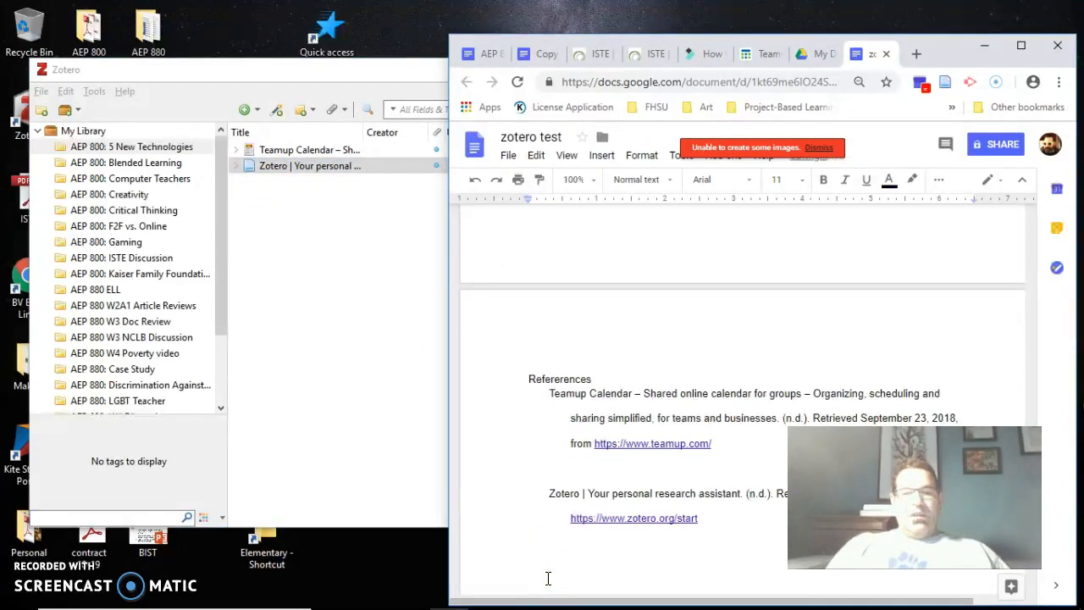
click(542, 395)
key(Return)
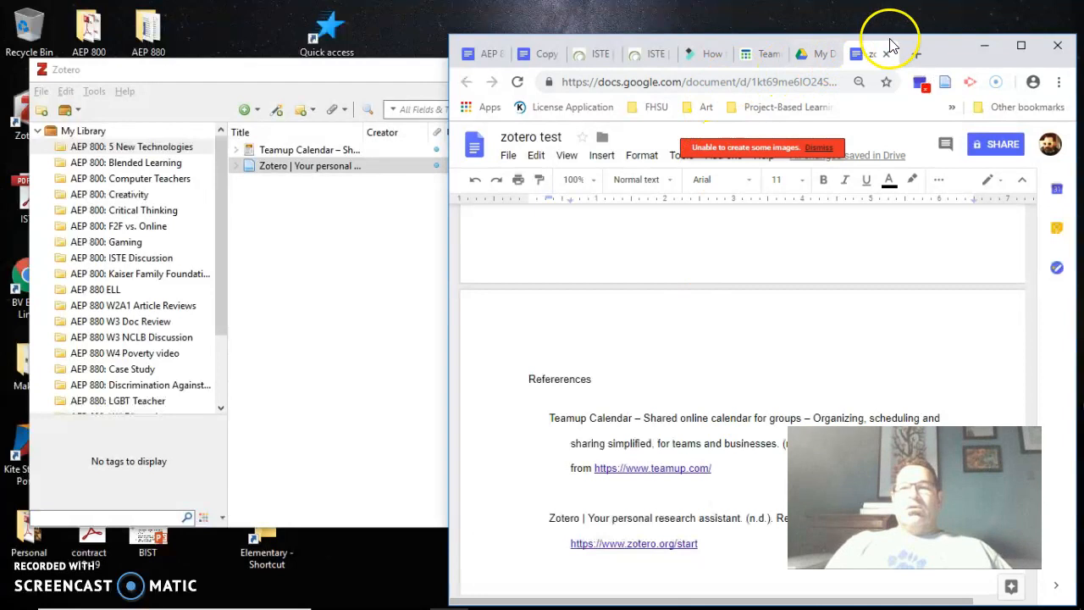
Step: Reposition the Zotero window to show its item details, and bring the browser window back in front and maximize it
click(311, 69)
drag(305, 78, 394, 34)
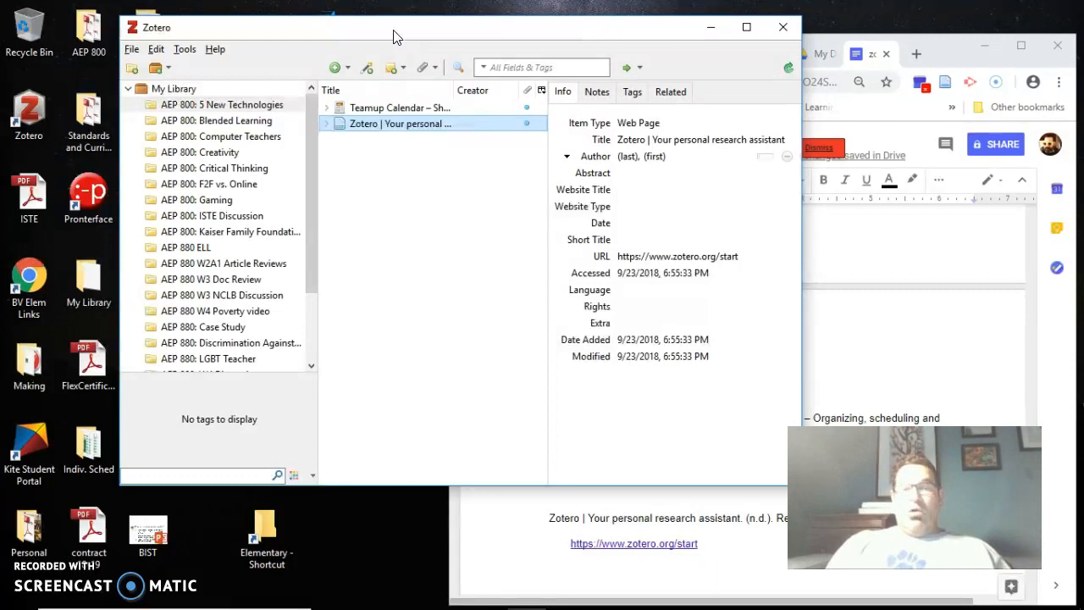
click(902, 44)
drag(902, 44, 627, 28)
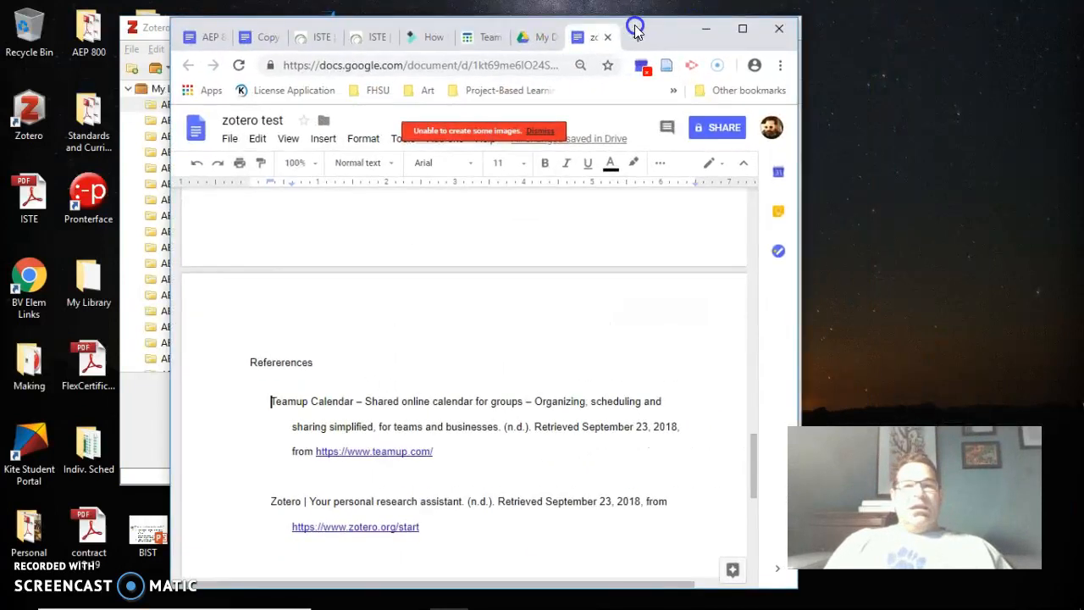
click(741, 32)
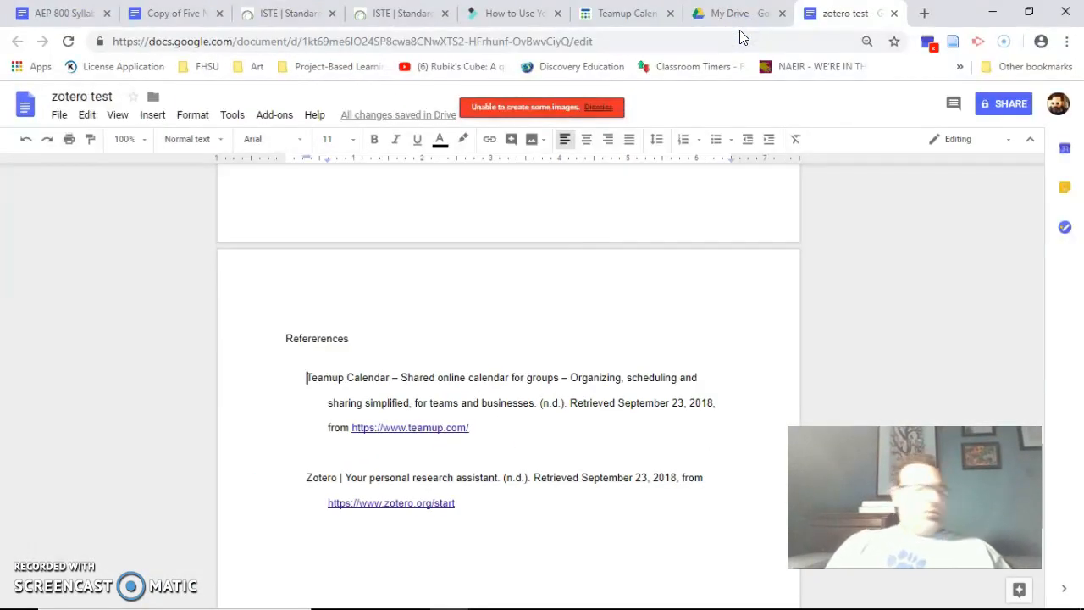
Step: Look briefly through the open source pages, return to the zotero test document and close it
click(500, 16)
click(626, 16)
click(397, 13)
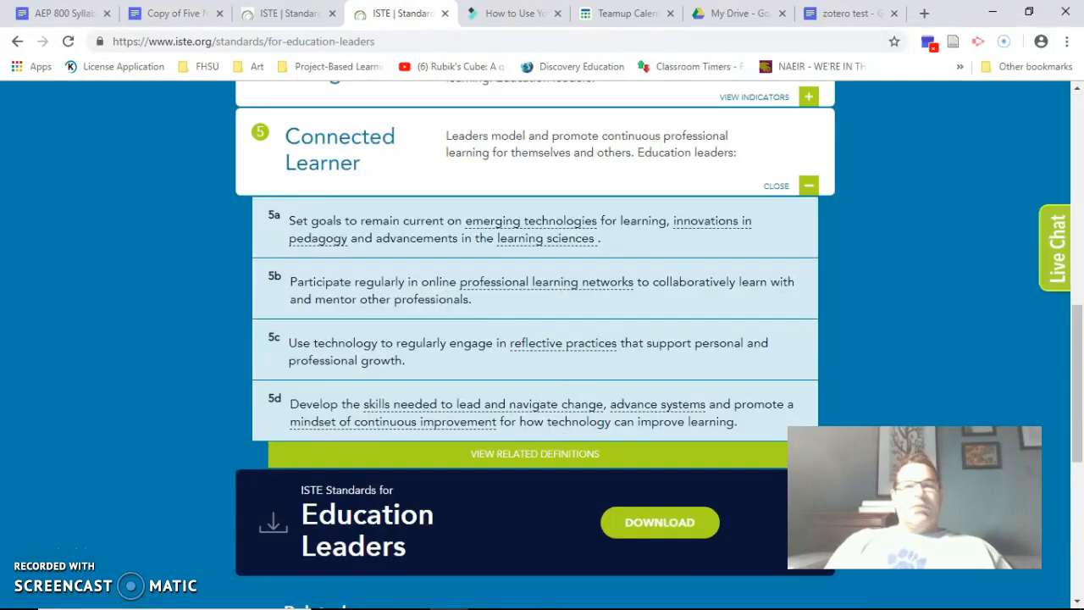
click(847, 14)
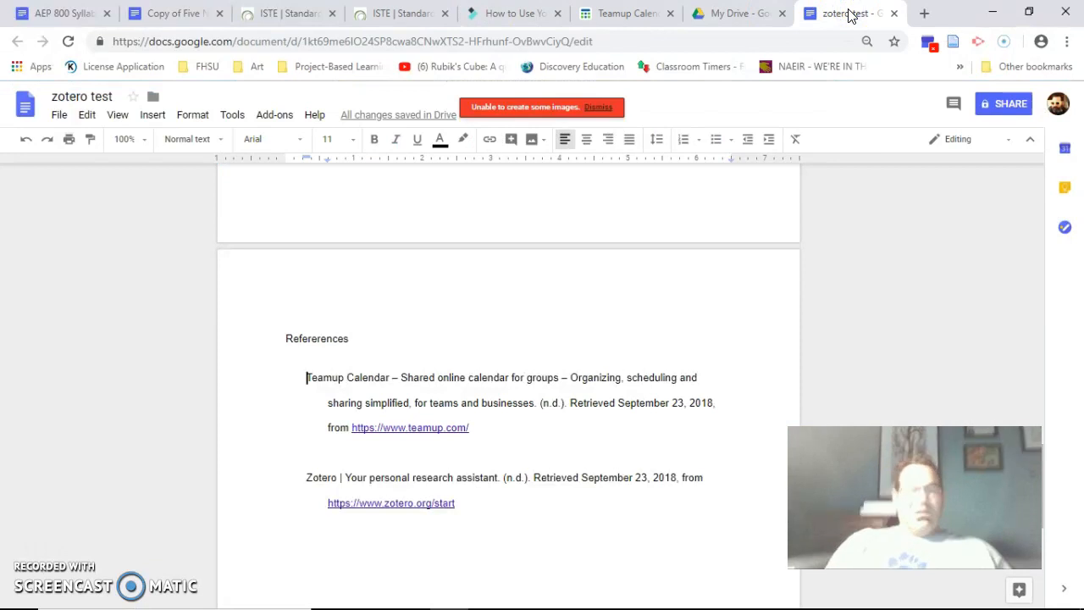
click(893, 14)
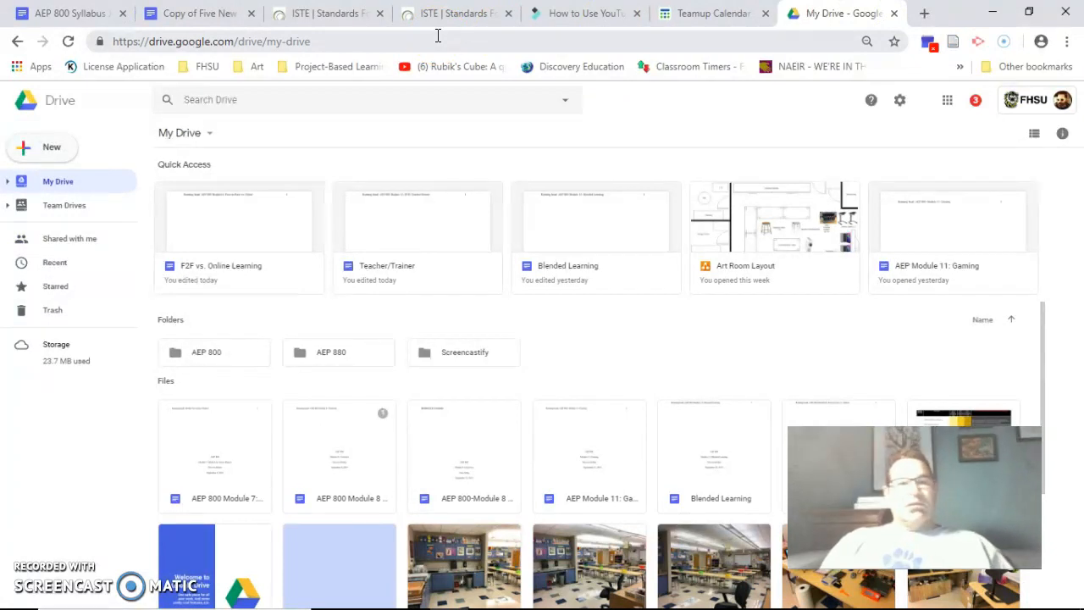
Step: Compare the Learner indicators in the ISTE Standards for Educators with the Connected Learner indicators in the ISTE Standards for Education Leaders
click(343, 24)
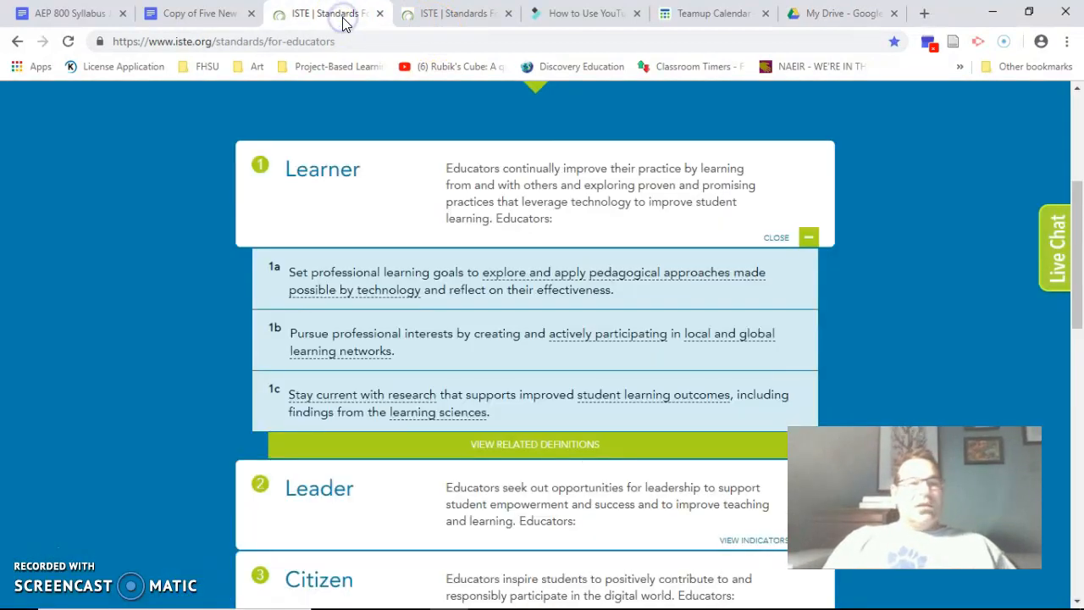
mouse_move(413, 298)
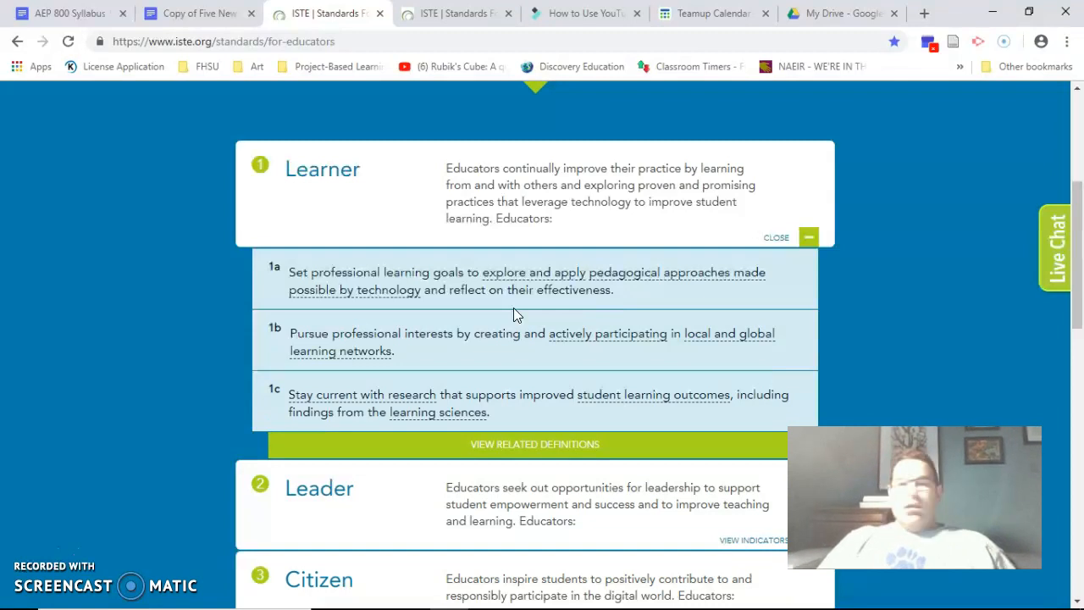
click(435, 13)
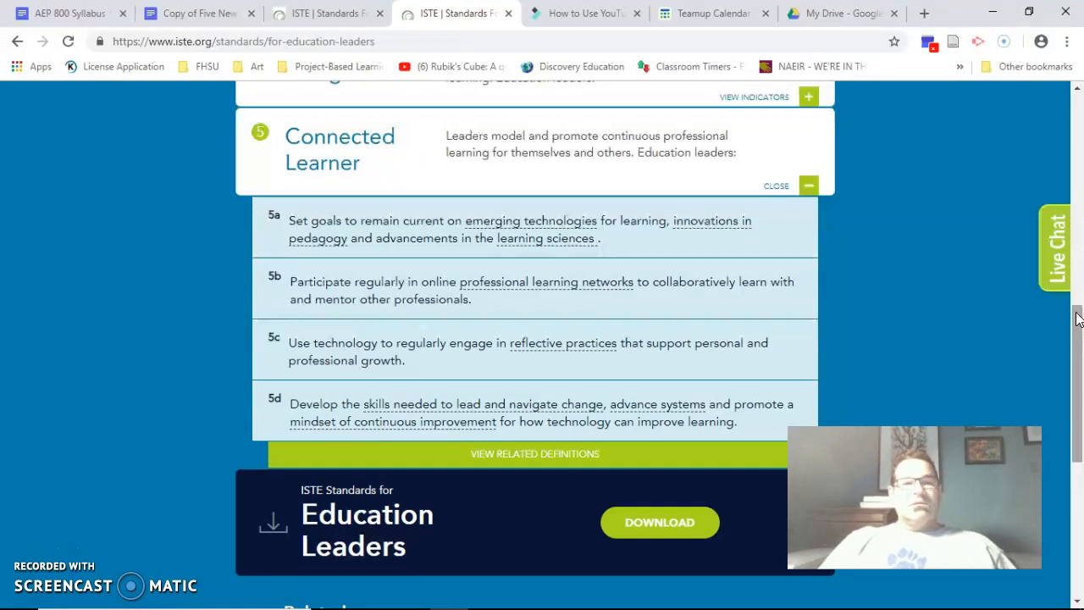
click(711, 305)
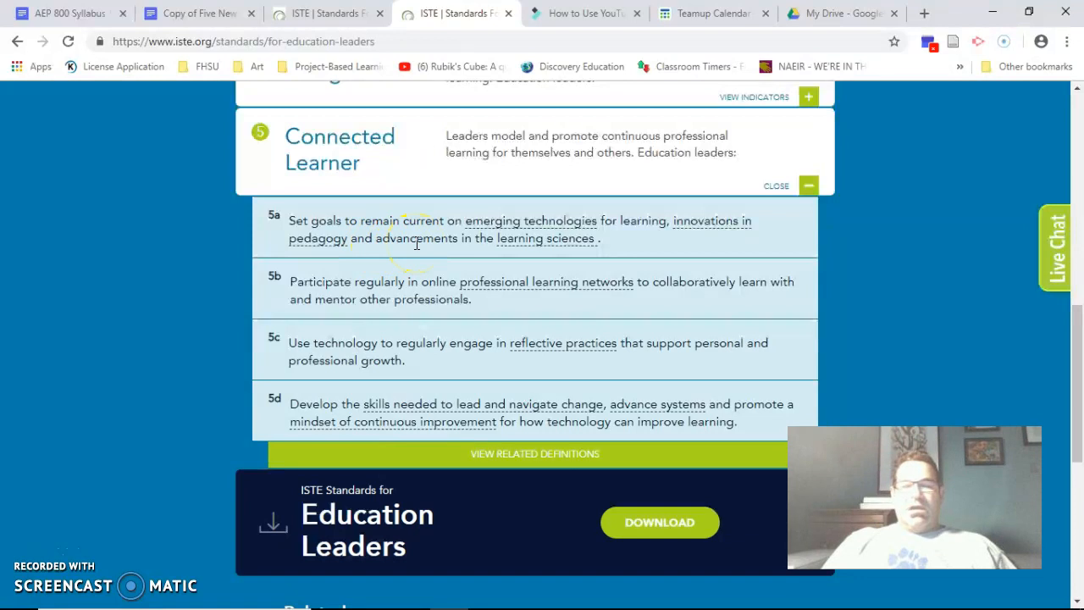
click(316, 20)
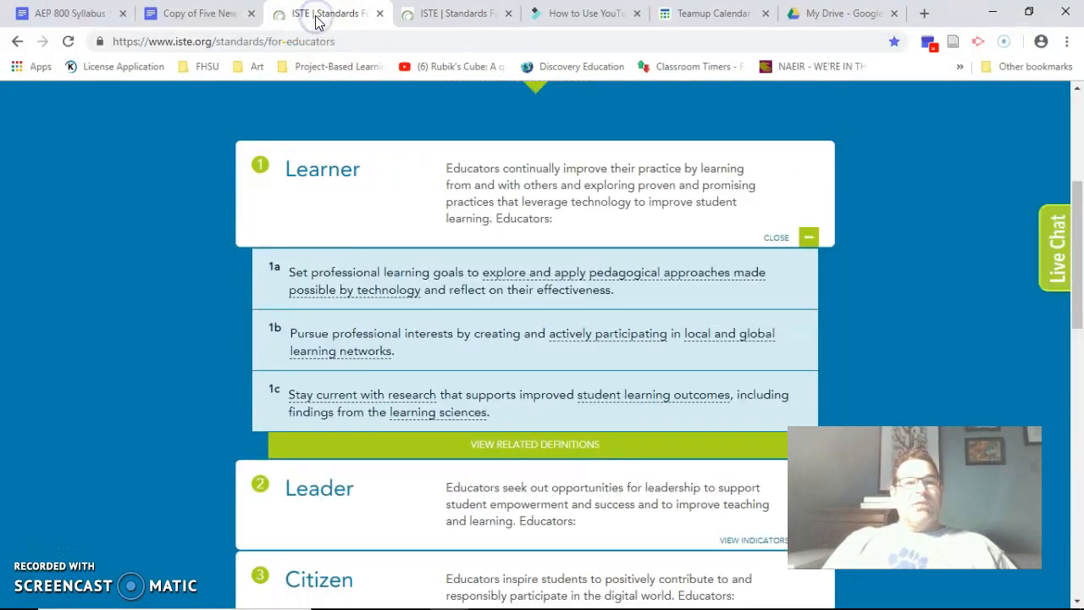